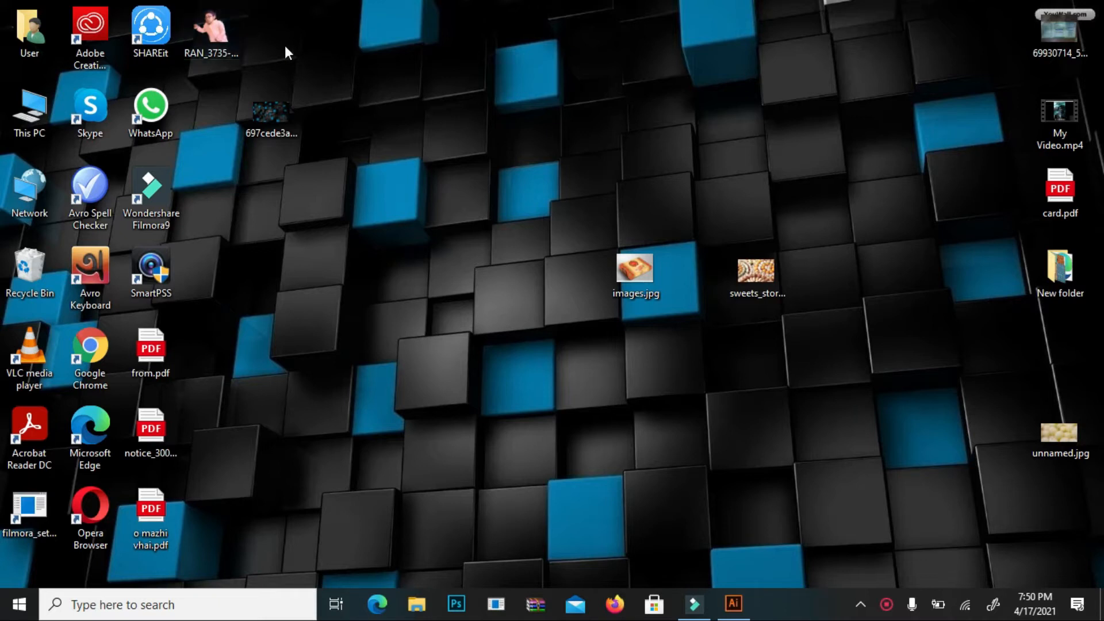
Step: Open images.jpg from the desktop, examine the sweet box reference enlarged, and close it
{"action": "double_click", "coordinate": [630, 253]}
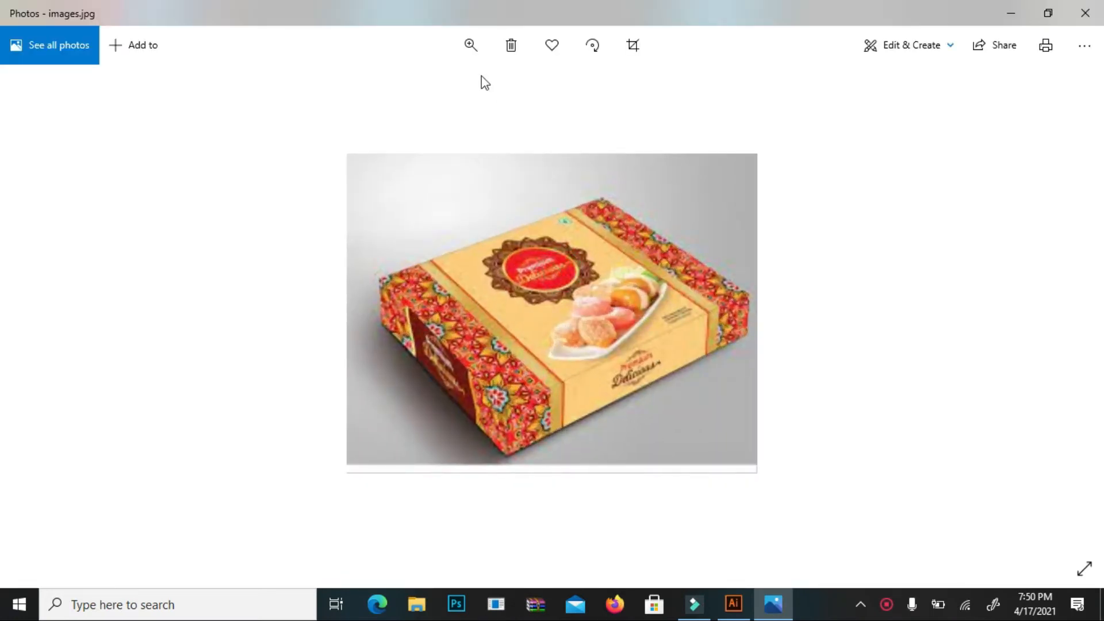
{"action": "left_click", "coordinate": [471, 46]}
{"action": "left_click_drag", "start_coordinate": [443, 88], "coordinate": [478, 170]}
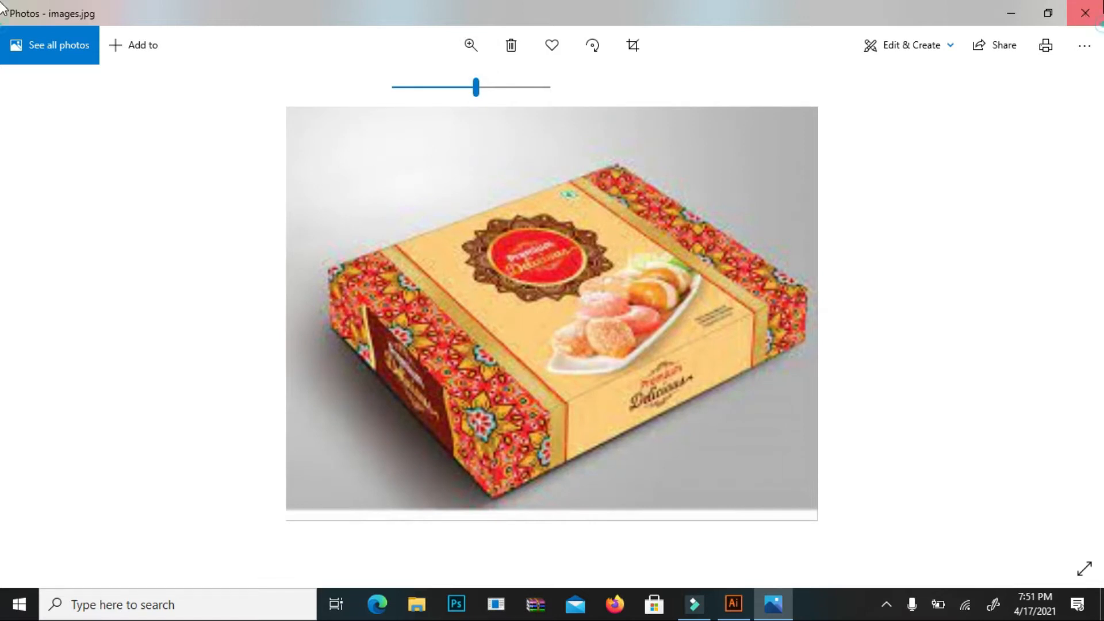
{"action": "left_click", "coordinate": [1085, 12]}
{"action": "left_click", "coordinate": [520, 348]}
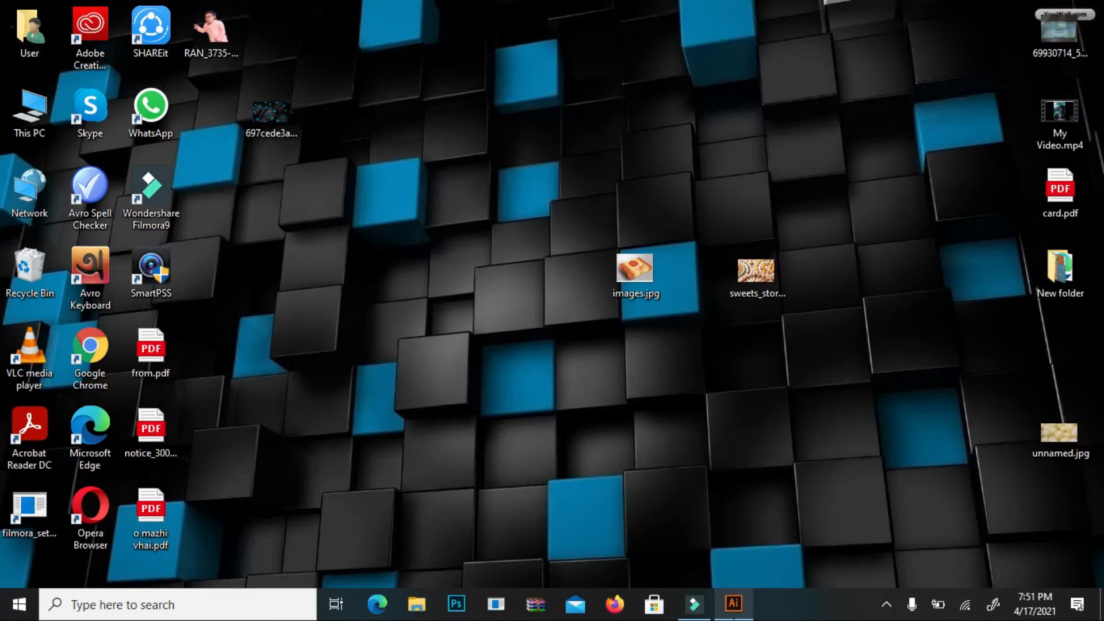
Step: Switch to Illustrator and show the rulers in the blank Untitled-3 document
{"action": "left_click", "coordinate": [736, 604]}
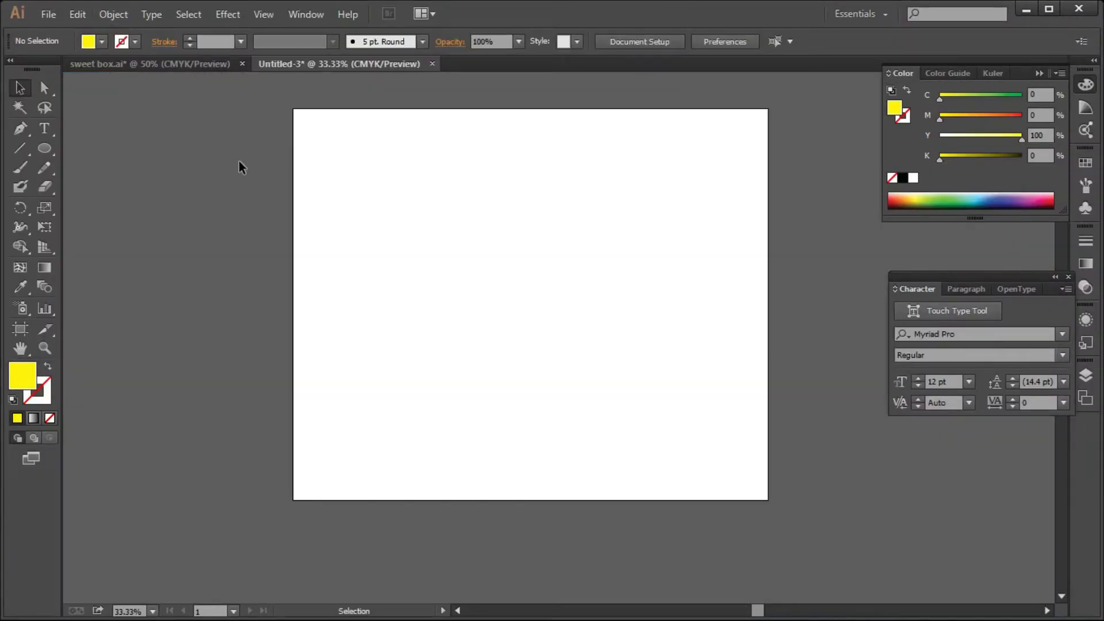
{"action": "key", "text": "ctrl+r"}
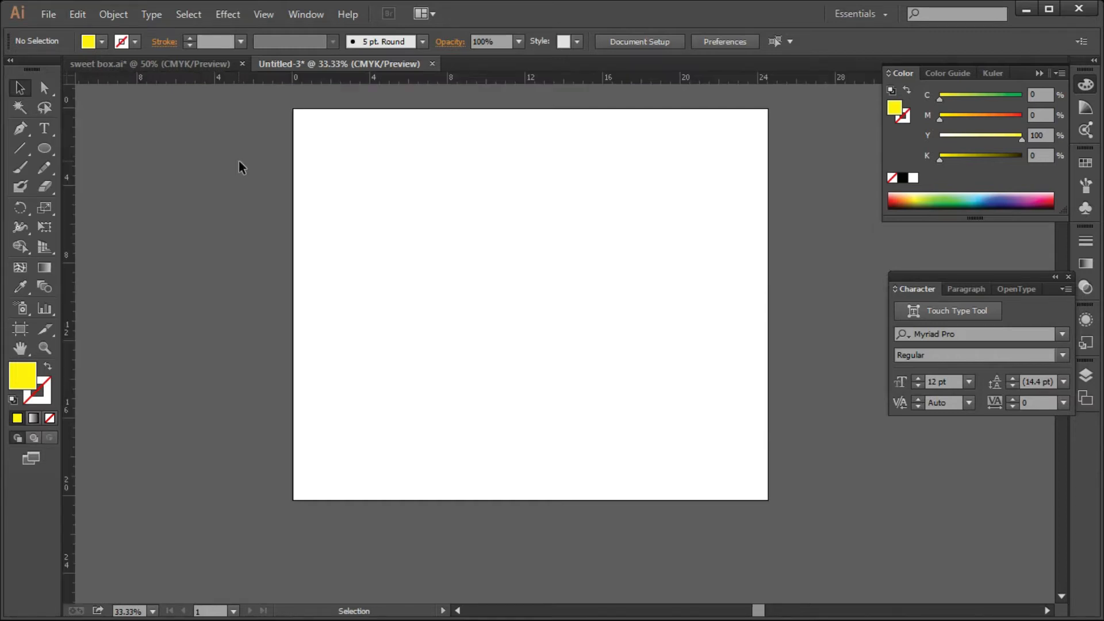
{"action": "right_click", "coordinate": [365, 77]}
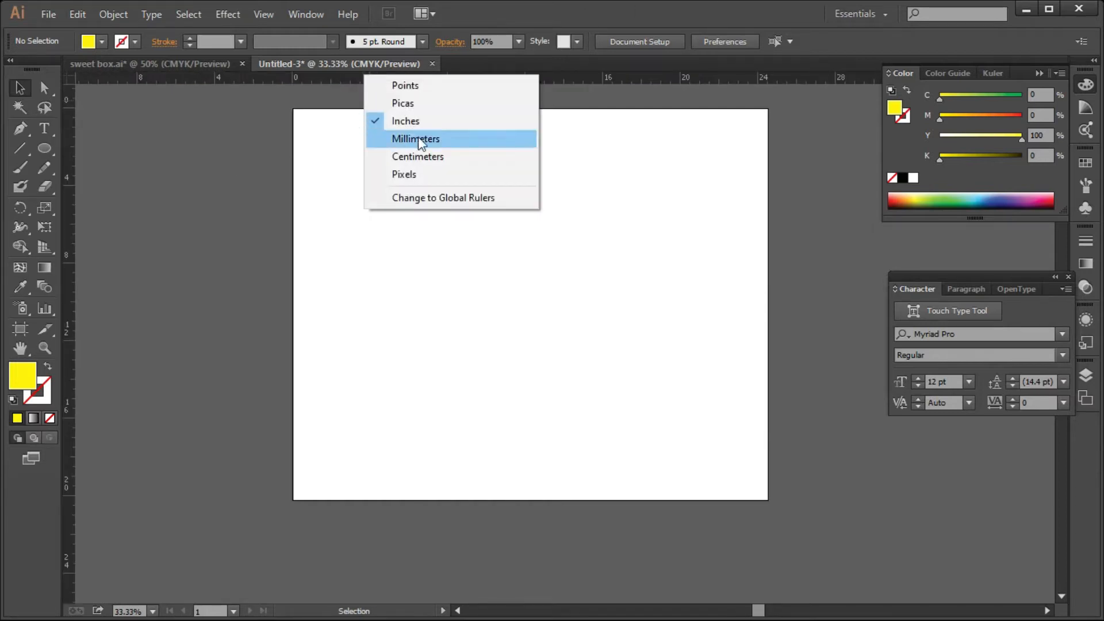
{"action": "left_click", "coordinate": [649, 179]}
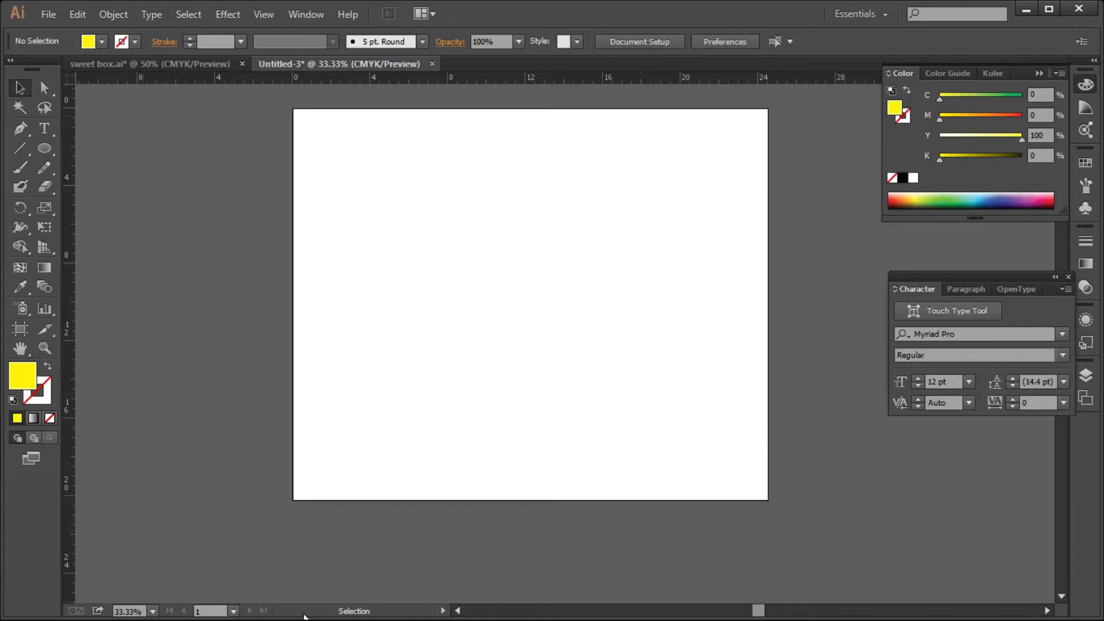
{"action": "scroll", "coordinate": [424, 210], "scroll_direction": "up", "scroll_amount": 1}
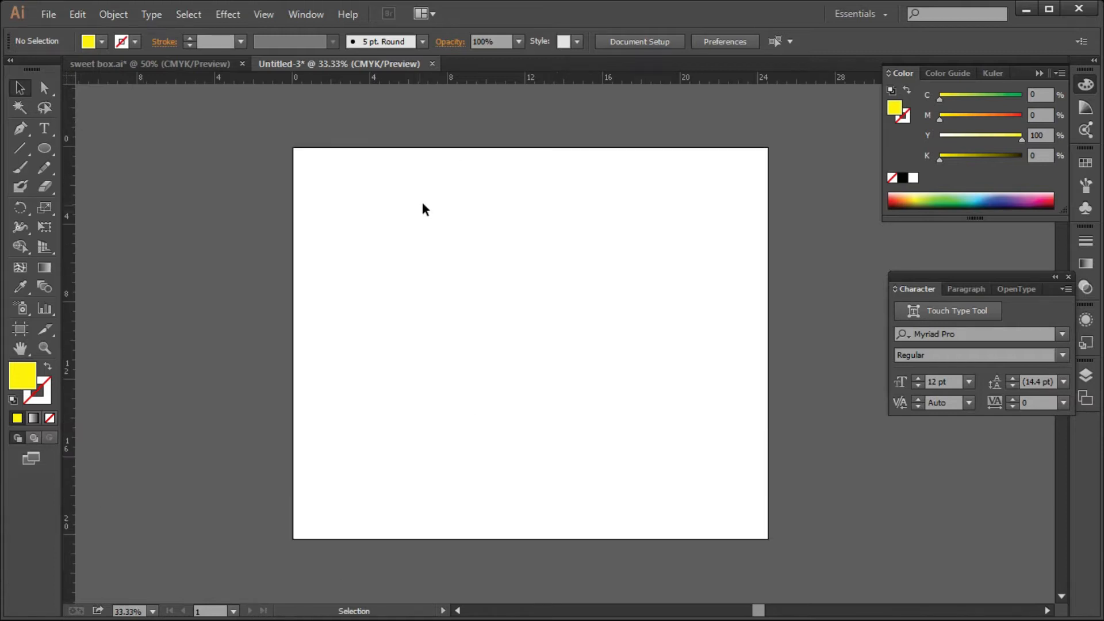
Step: Reopen the images.jpg reference on the desktop to review the box's panel layout, and close it again
{"action": "left_click", "coordinate": [1028, 11]}
{"action": "double_click", "coordinate": [653, 296]}
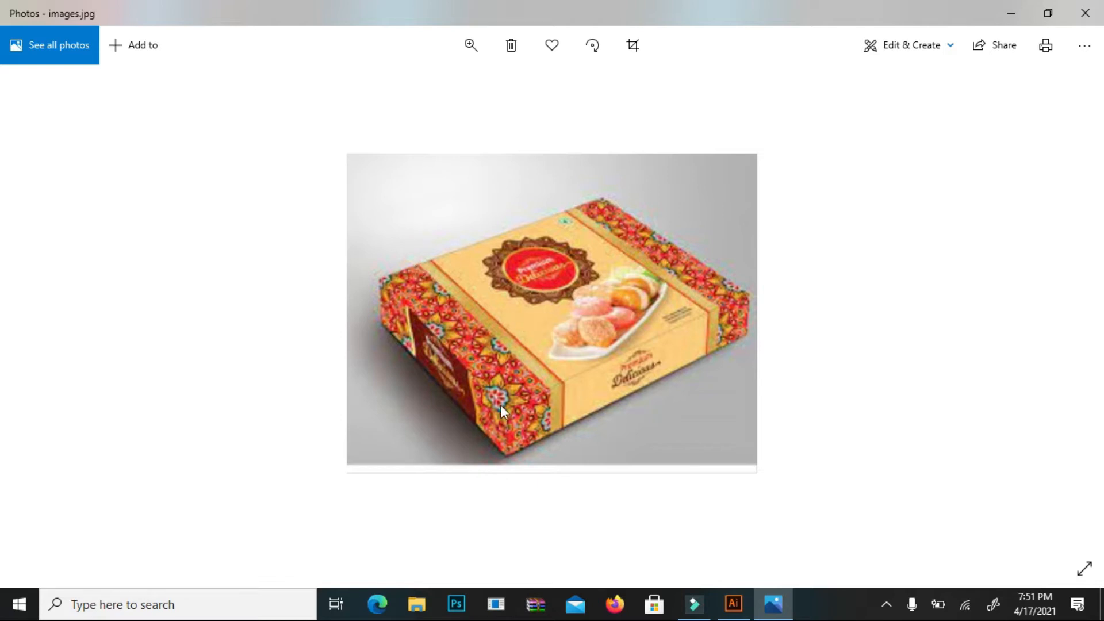
{"action": "left_click", "coordinate": [1086, 12]}
Step: Return to Illustrator and create a yellow rectangle 8 in wide and 6 in high near the artboard's centre
{"action": "left_click", "coordinate": [733, 603]}
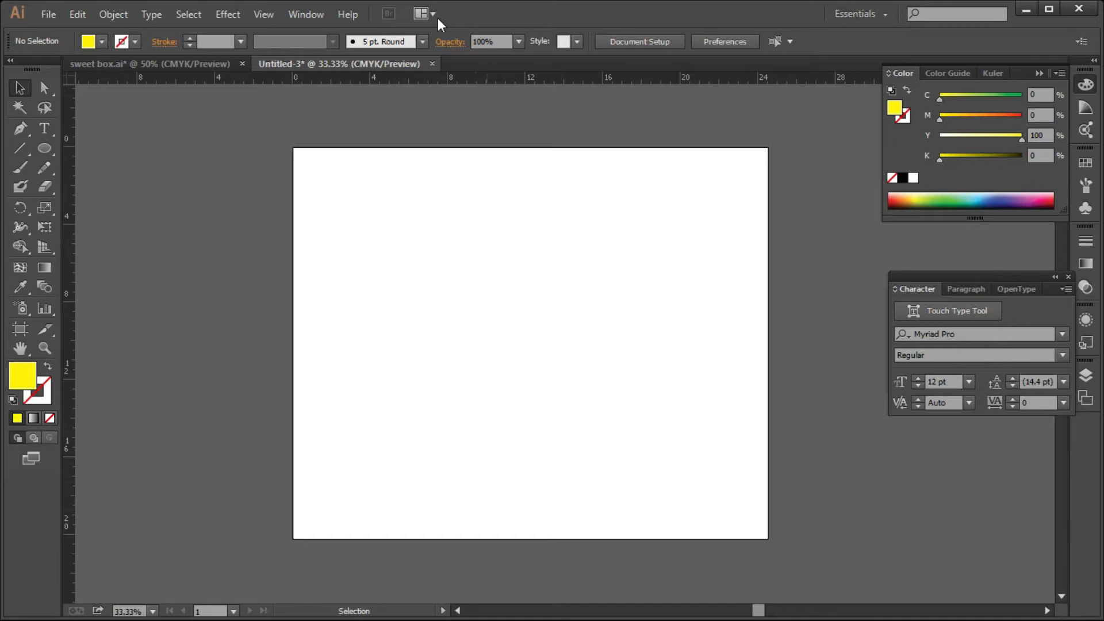
{"action": "left_click_drag", "start_coordinate": [46, 148], "coordinate": [90, 151]}
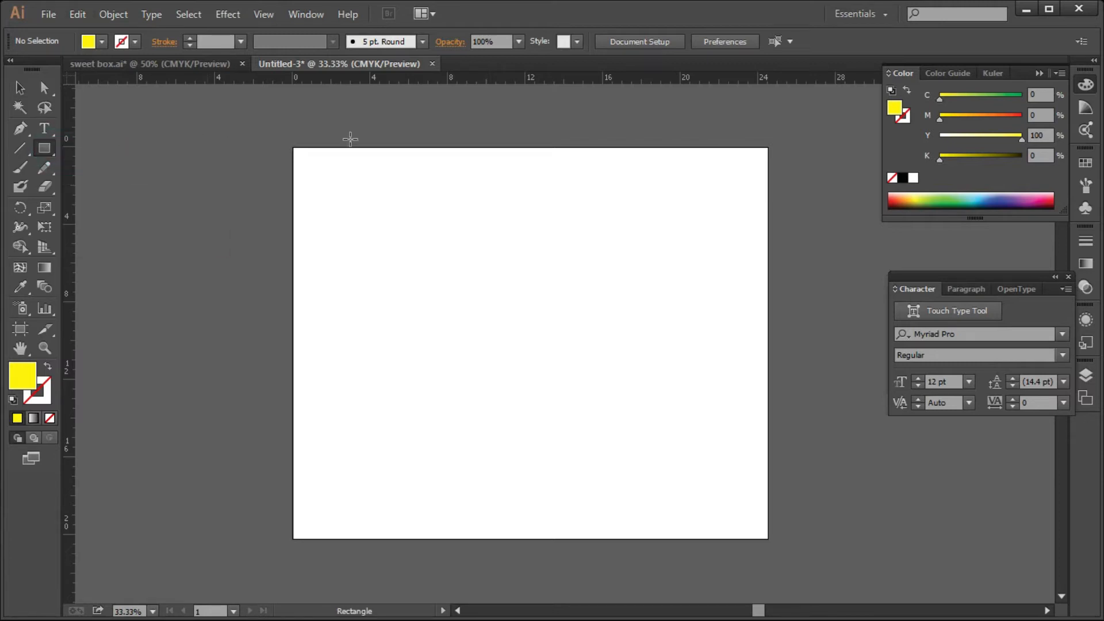
{"action": "left_click", "coordinate": [462, 265]}
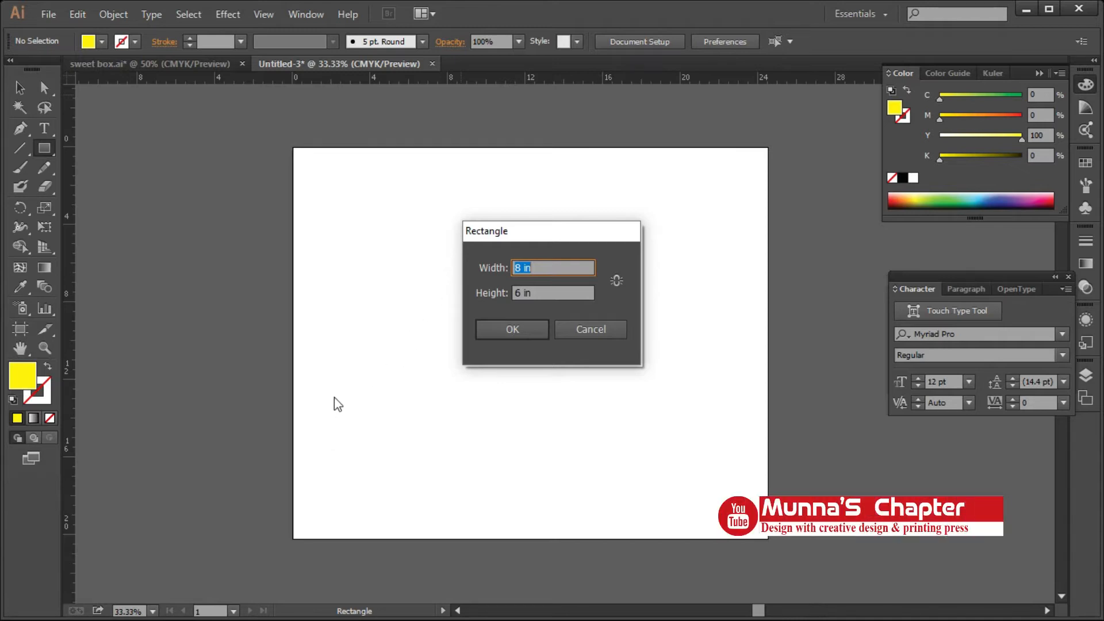
{"action": "left_click", "coordinate": [555, 267]}
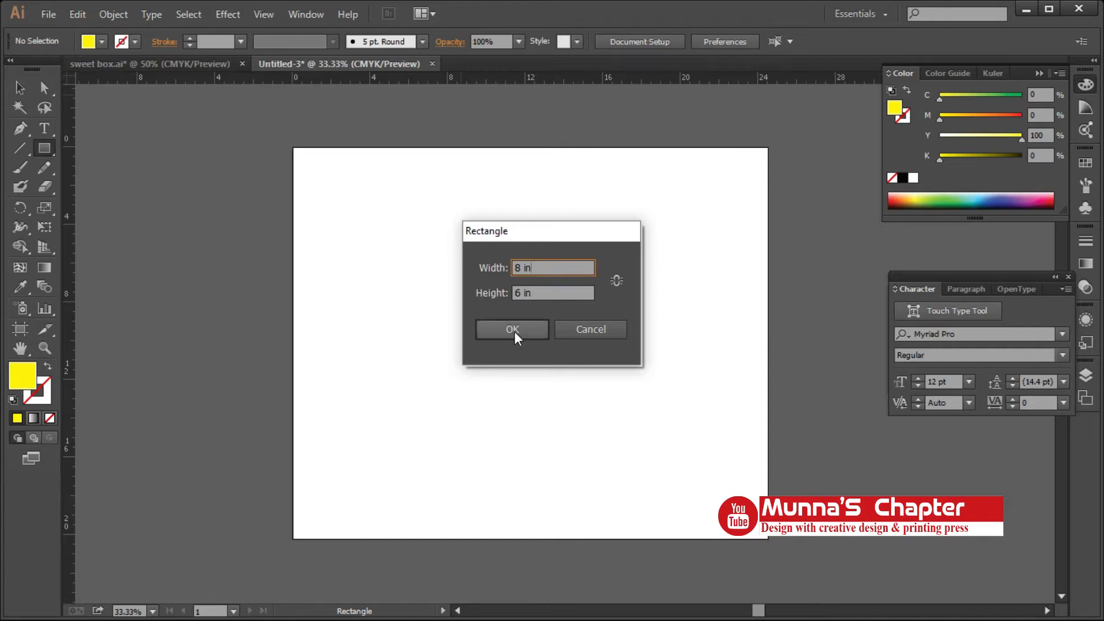
{"action": "left_click", "coordinate": [512, 330]}
{"action": "left_click", "coordinate": [20, 87]}
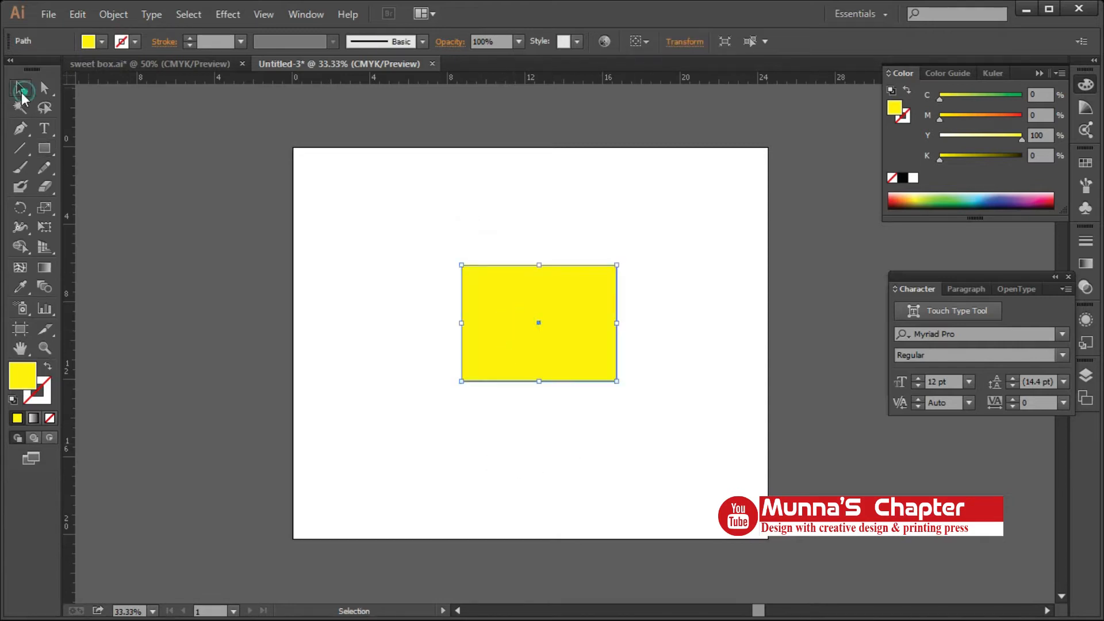
{"action": "left_click", "coordinate": [325, 193]}
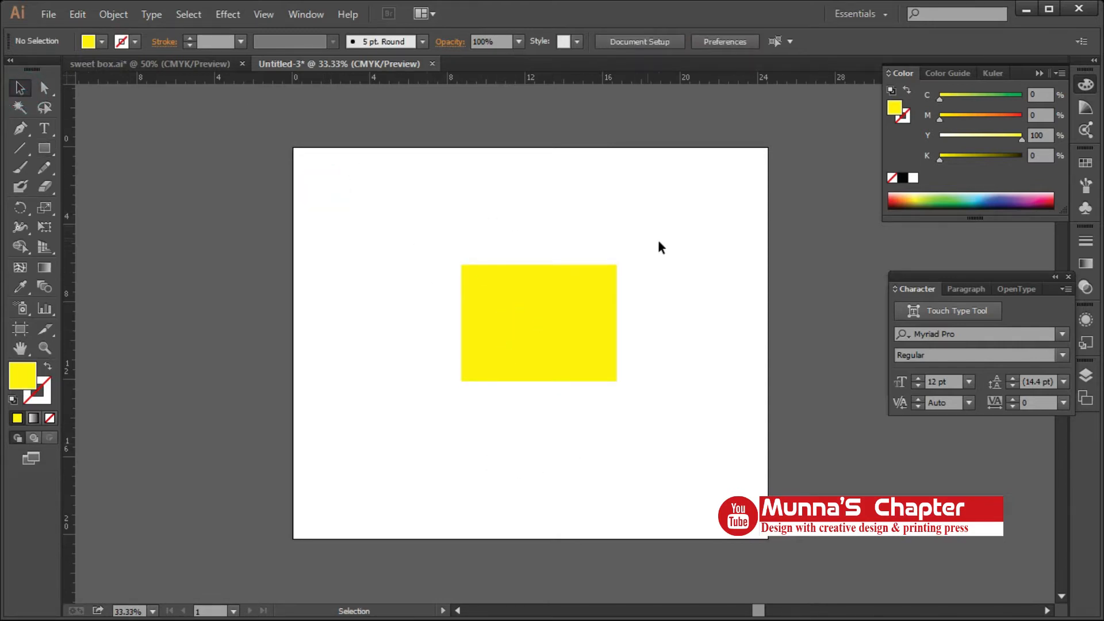
Step: Copy the yellow rectangle and paste the duplicate directly in front of it
{"action": "left_click", "coordinate": [481, 303]}
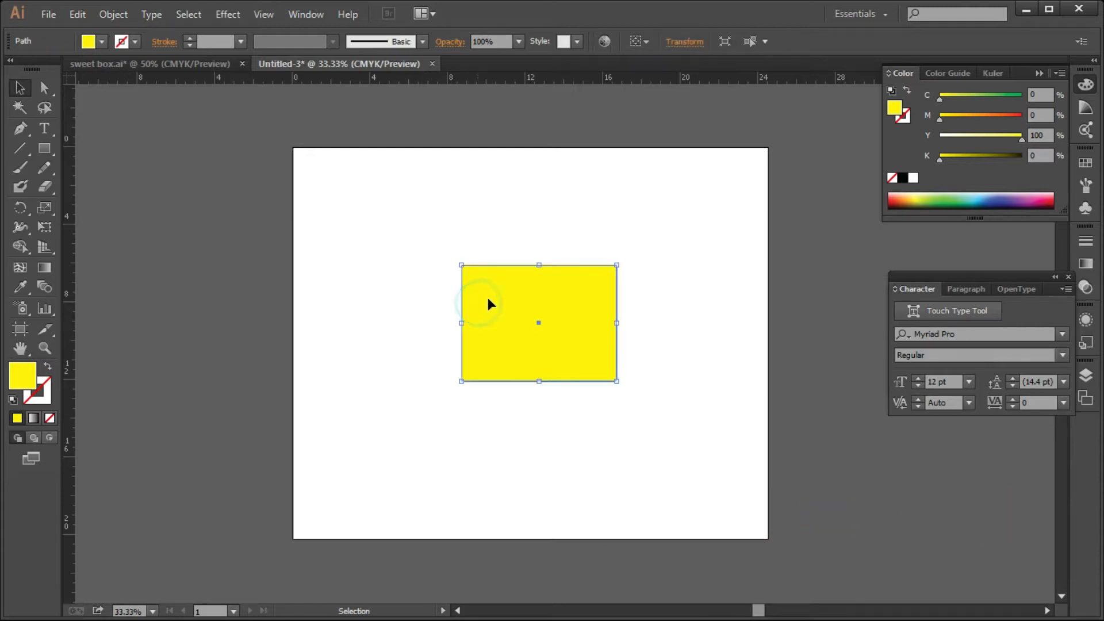
{"action": "left_click", "coordinate": [78, 14]}
{"action": "left_click", "coordinate": [102, 93]}
{"action": "left_click", "coordinate": [81, 14]}
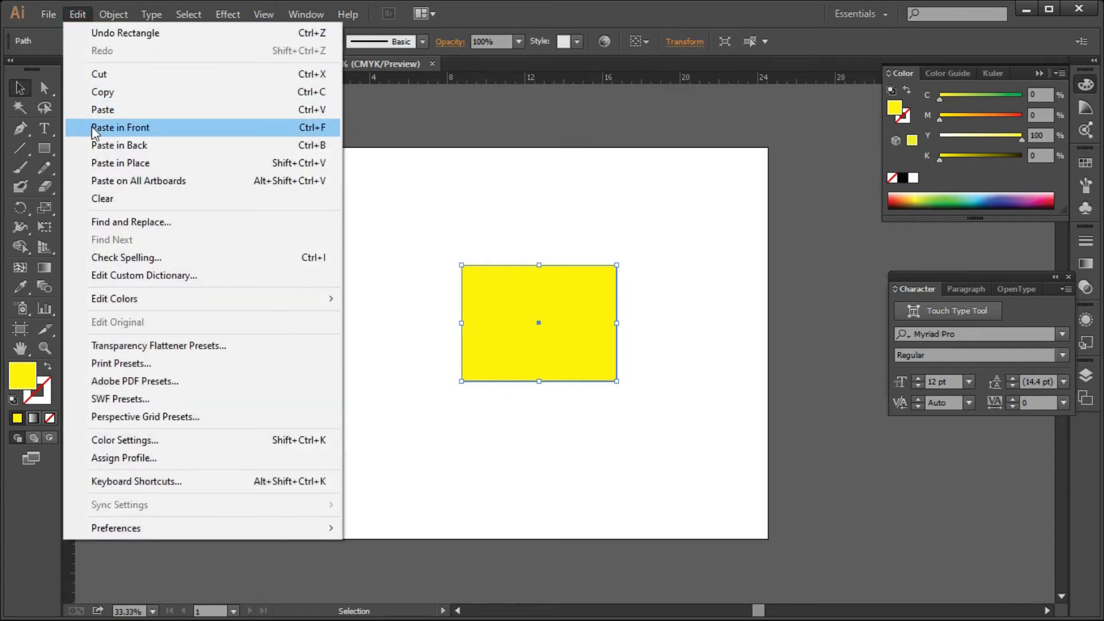
{"action": "left_click", "coordinate": [92, 128]}
Step: Set the duplicate's width to 3 in and place one such panel against each of the central rectangle's left and right edges
{"action": "left_click", "coordinate": [685, 41]}
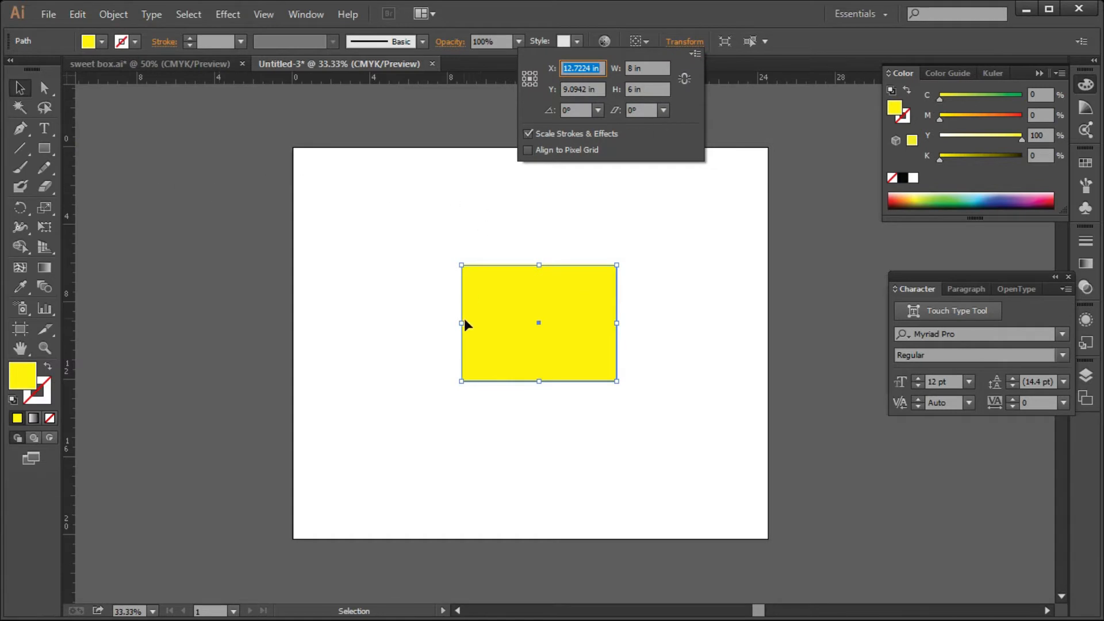
{"action": "left_click", "coordinate": [648, 67]}
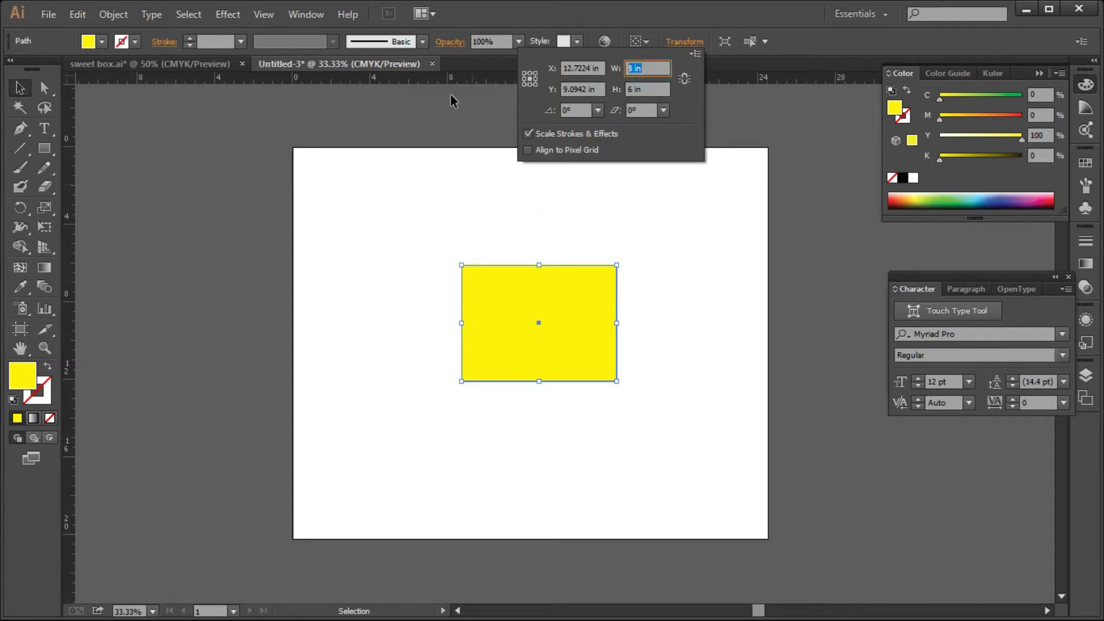
{"action": "type", "text": "3"}
{"action": "key", "text": "Return"}
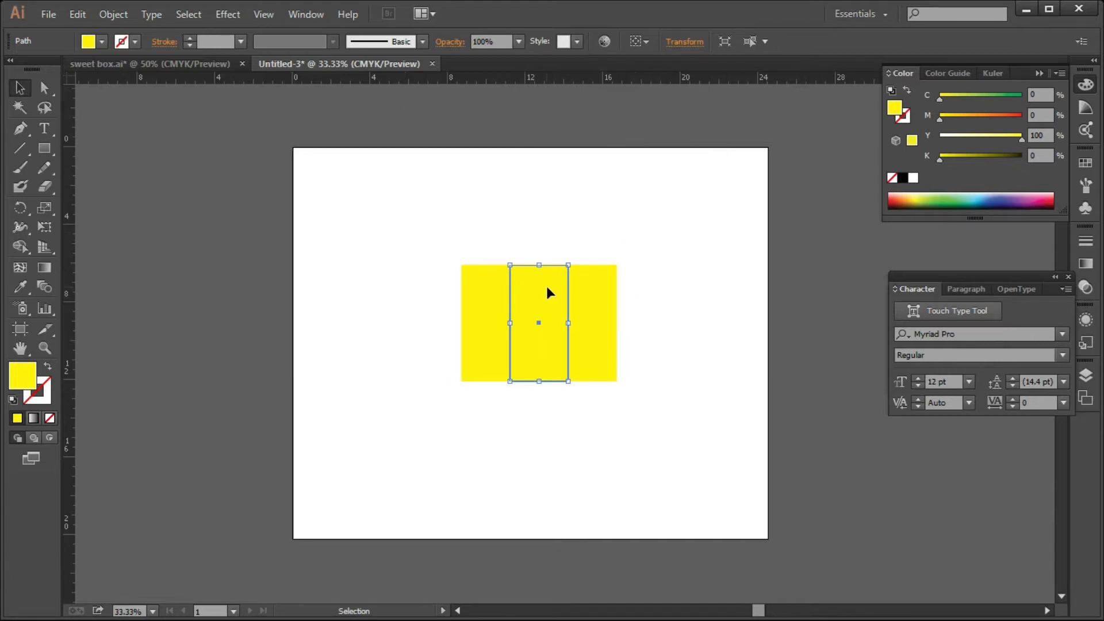
{"action": "left_click_drag", "start_coordinate": [535, 323], "coordinate": [426, 320]}
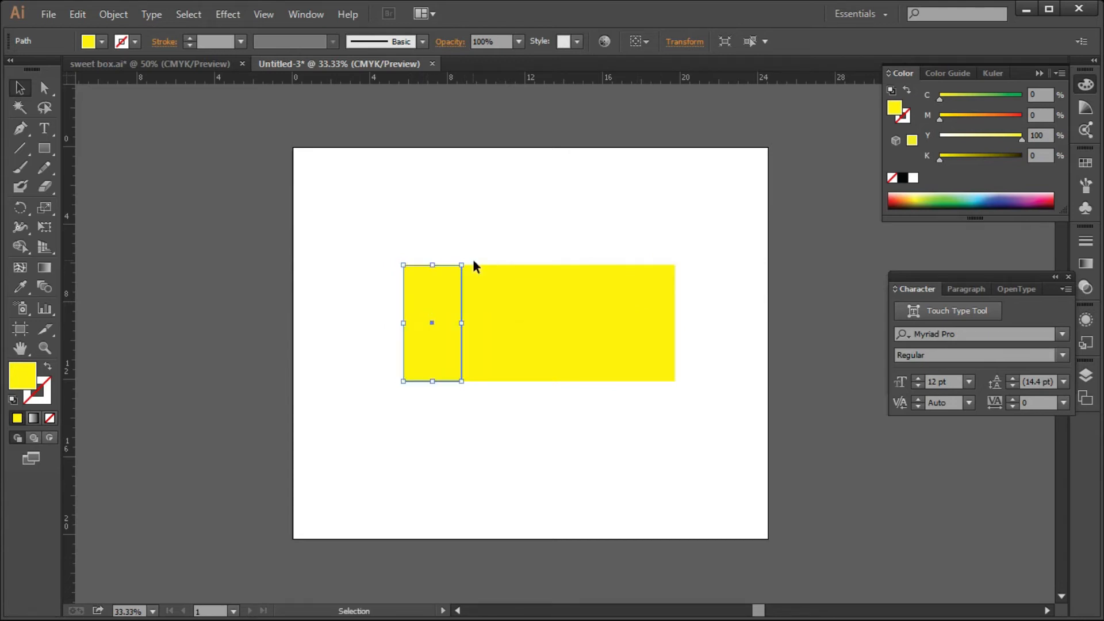
{"action": "left_click", "coordinate": [511, 244]}
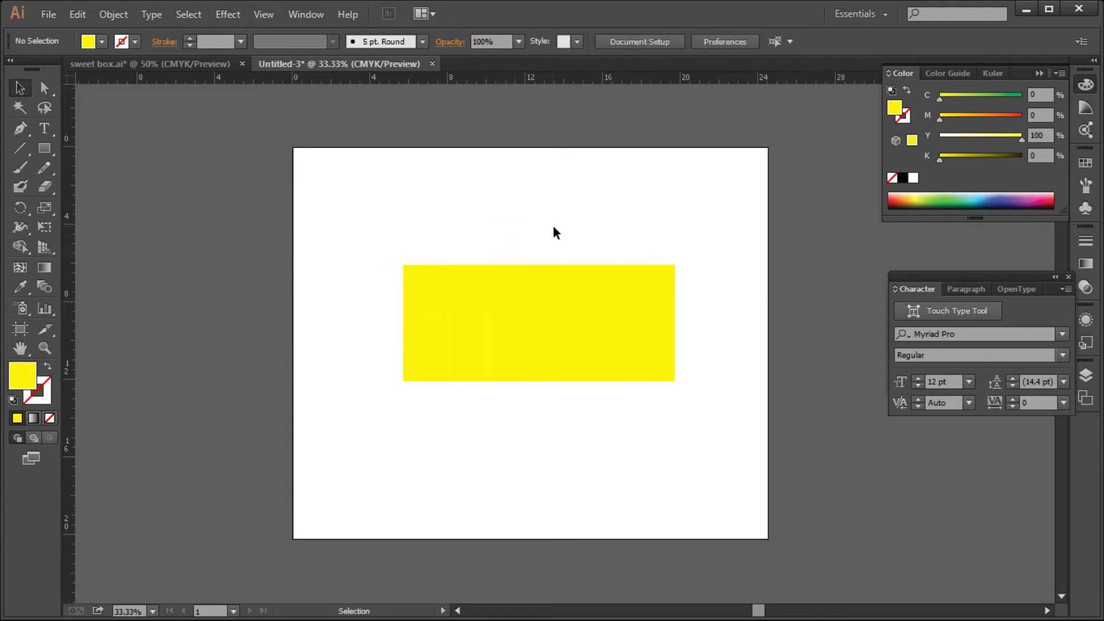
Step: Recolour the left side panel orange by setting its fill's magenta to 20%
{"action": "left_click", "coordinate": [433, 305]}
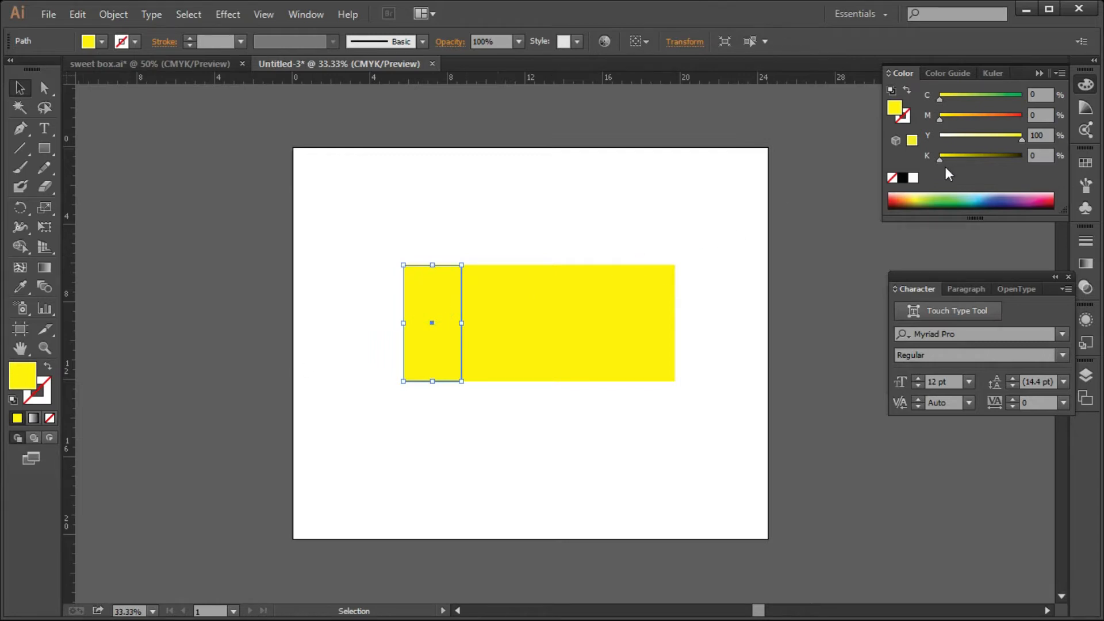
{"action": "left_click", "coordinate": [956, 115]}
{"action": "left_click", "coordinate": [627, 167]}
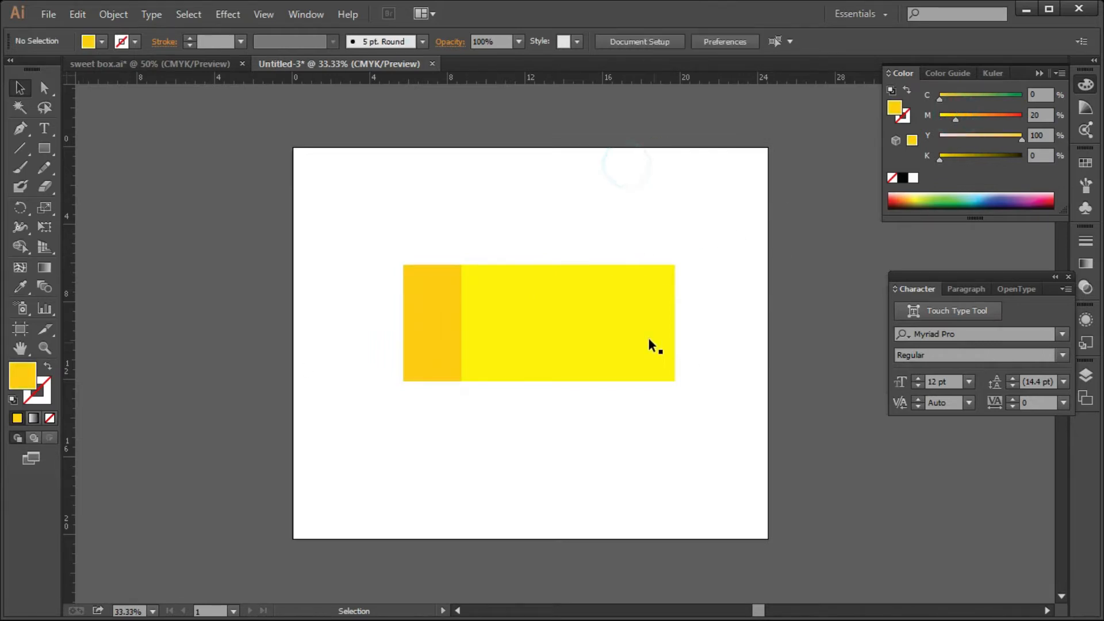
Step: Apply the left panel's orange fill to the right side panel with the Eyedropper tool
{"action": "left_click", "coordinate": [644, 338]}
{"action": "left_click", "coordinate": [21, 287]}
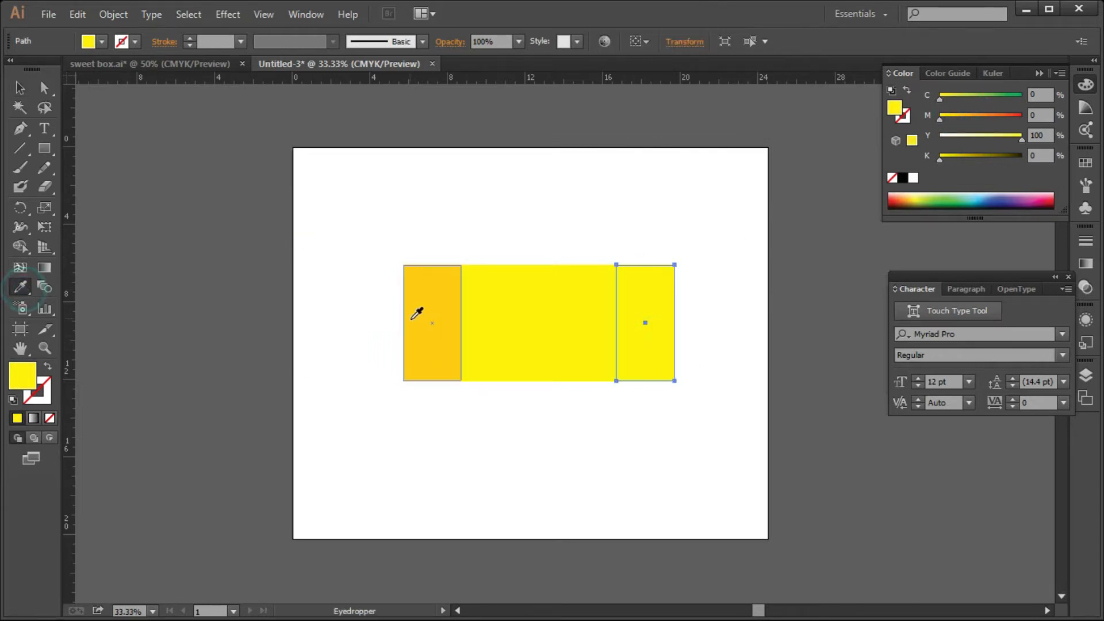
{"action": "left_click", "coordinate": [414, 314]}
{"action": "left_click", "coordinate": [20, 87]}
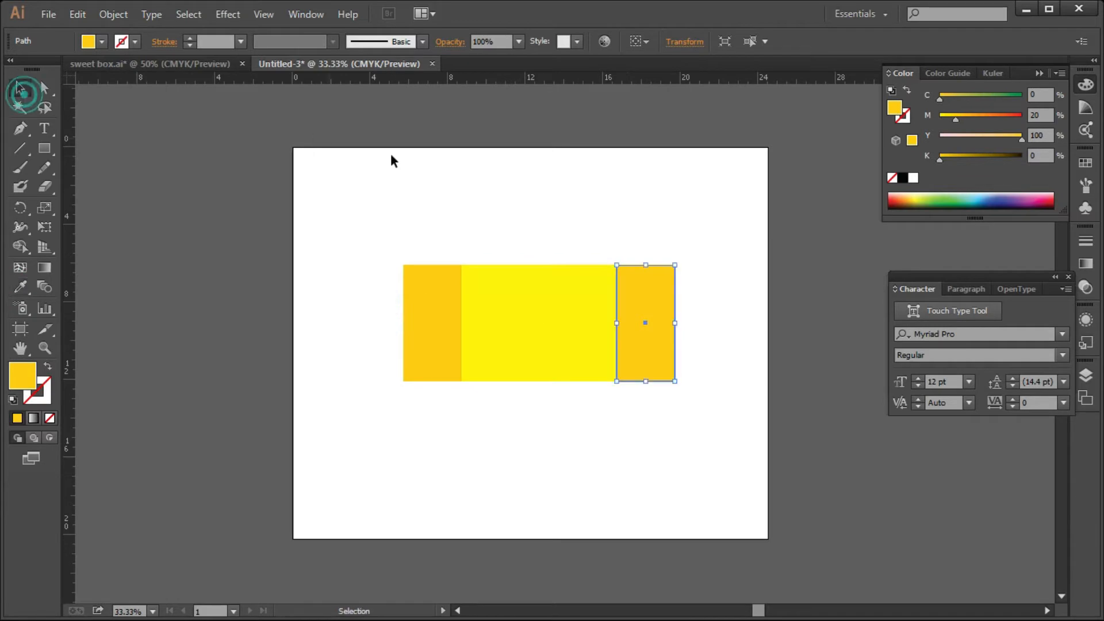
{"action": "left_click", "coordinate": [407, 157]}
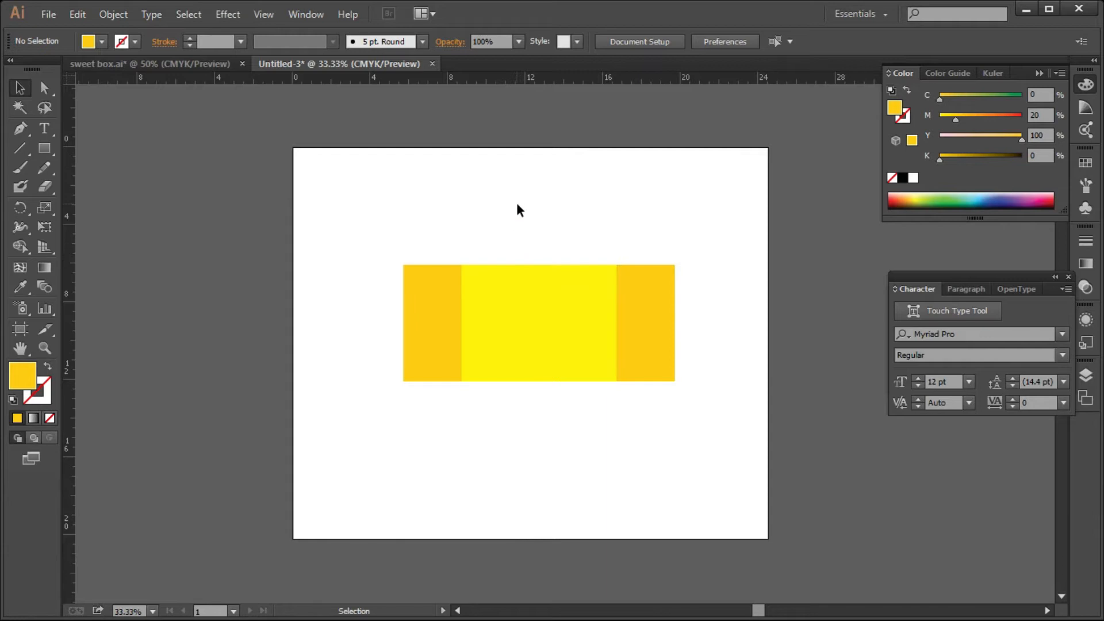
Step: Copy the central yellow rectangle and paste the duplicate in front, between the orange side panels
{"action": "left_click", "coordinate": [500, 328]}
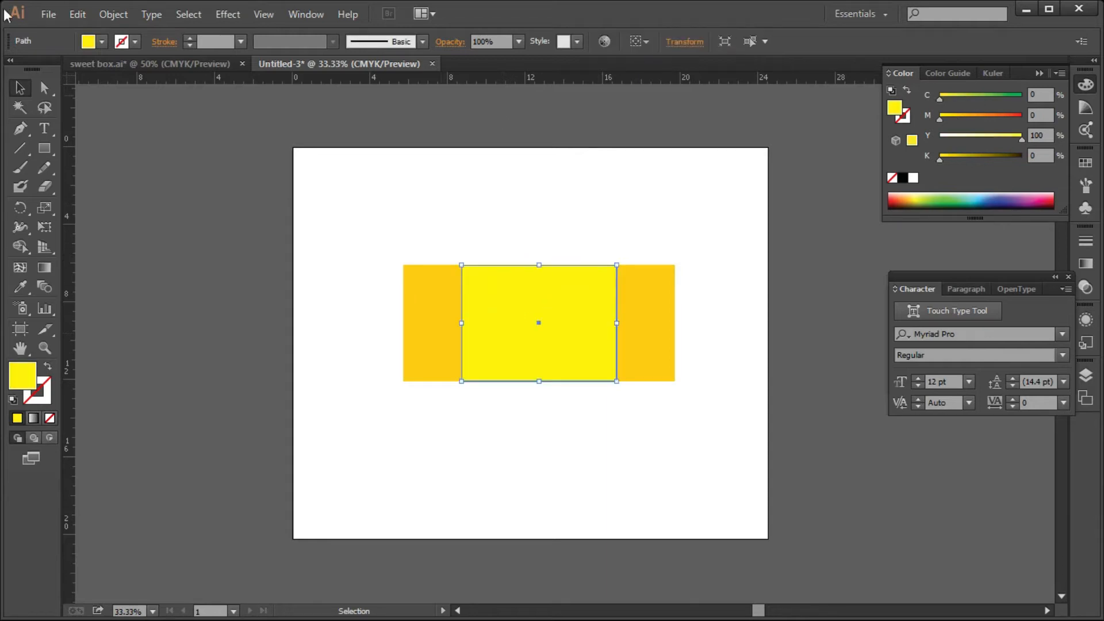
{"action": "left_click", "coordinate": [73, 18]}
{"action": "left_click", "coordinate": [115, 90]}
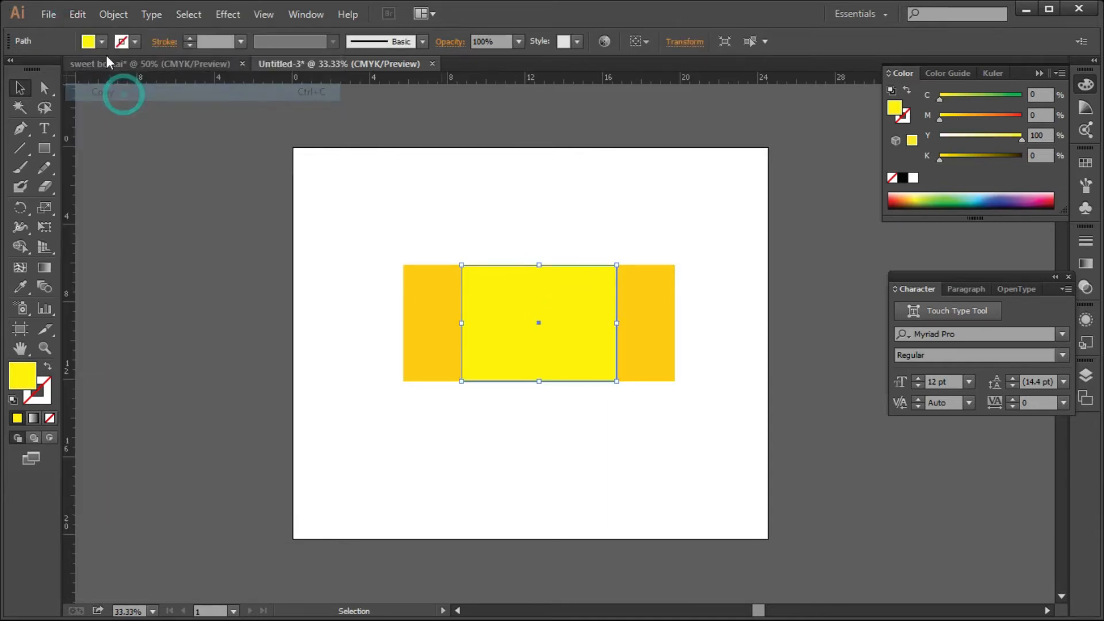
{"action": "left_click", "coordinate": [78, 17]}
{"action": "left_click", "coordinate": [163, 127]}
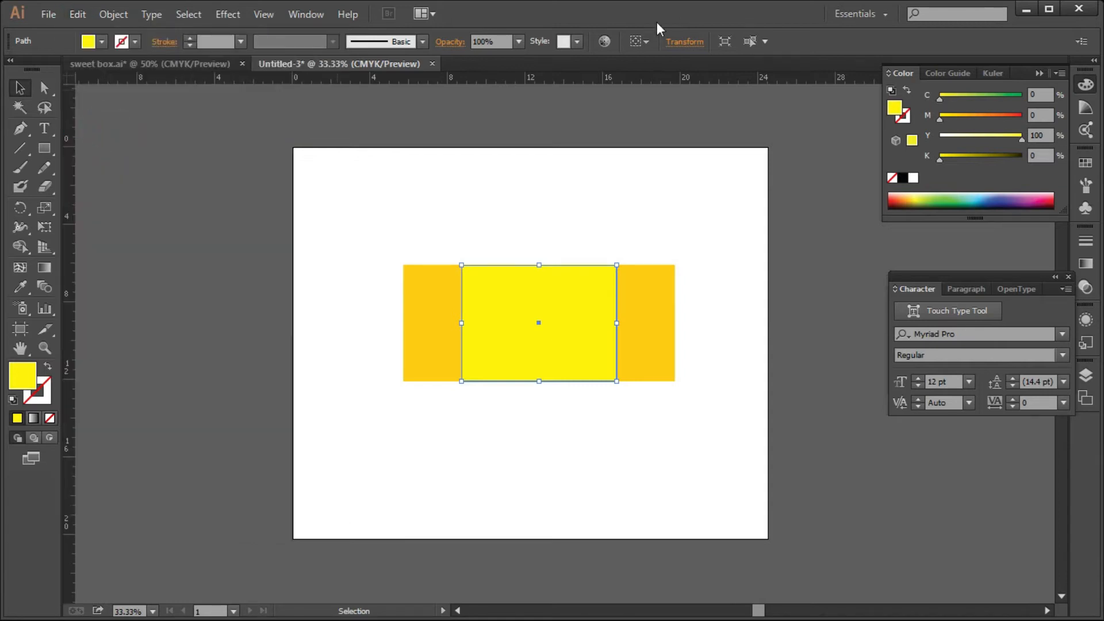
Step: Set the height of the central rectangle's duplicate to 3 in
{"action": "left_click", "coordinate": [690, 44]}
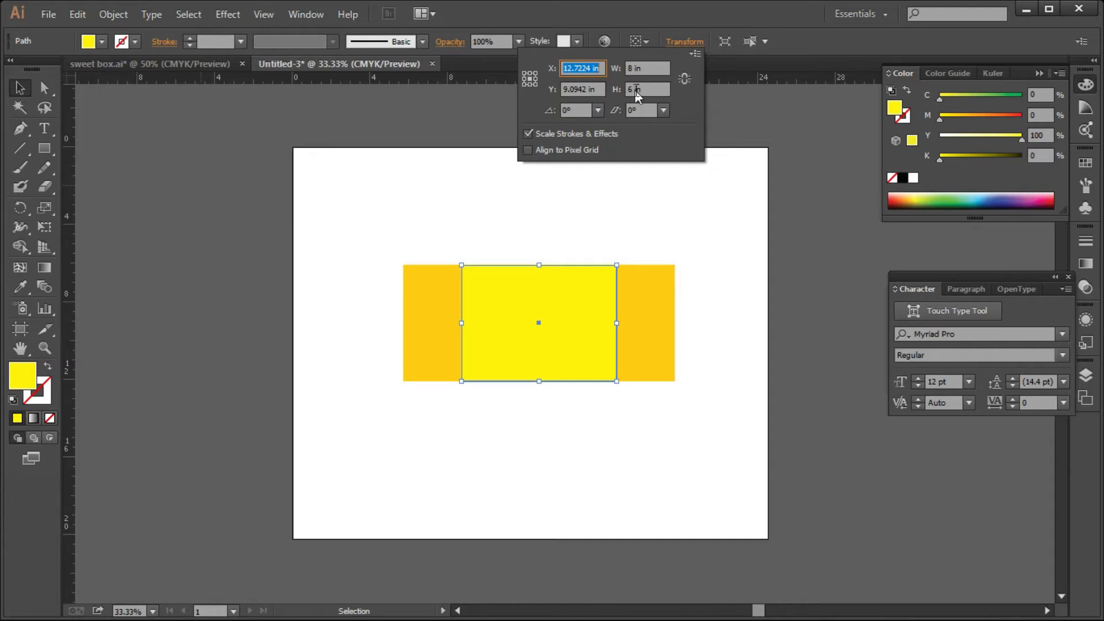
{"action": "left_click_drag", "start_coordinate": [651, 91], "coordinate": [486, 124]}
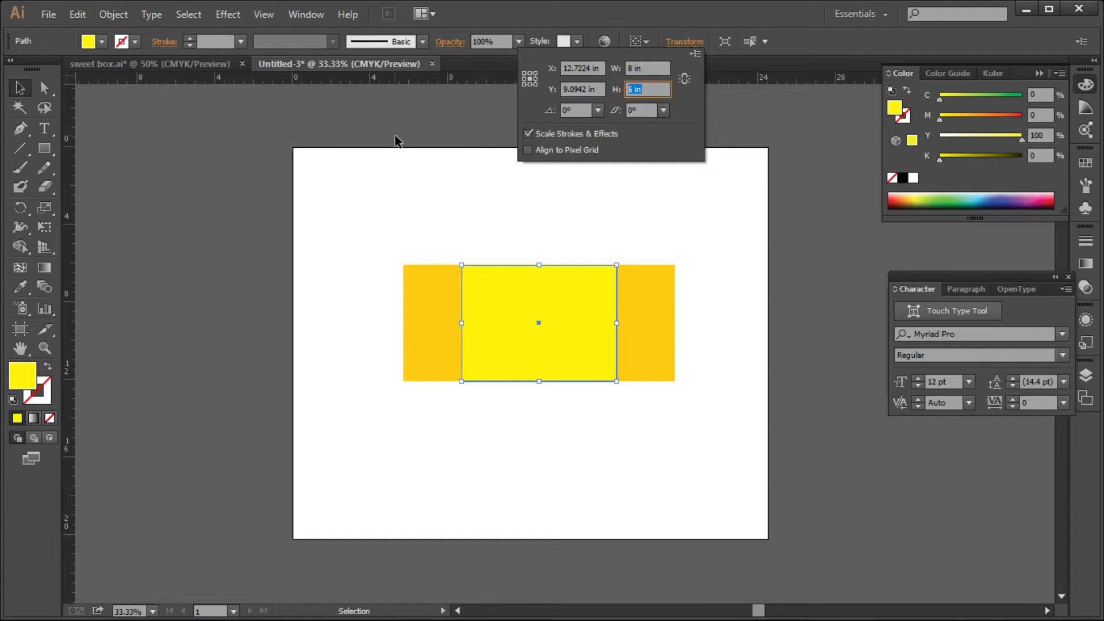
{"action": "type", "text": "3"}
{"action": "key", "text": "Return"}
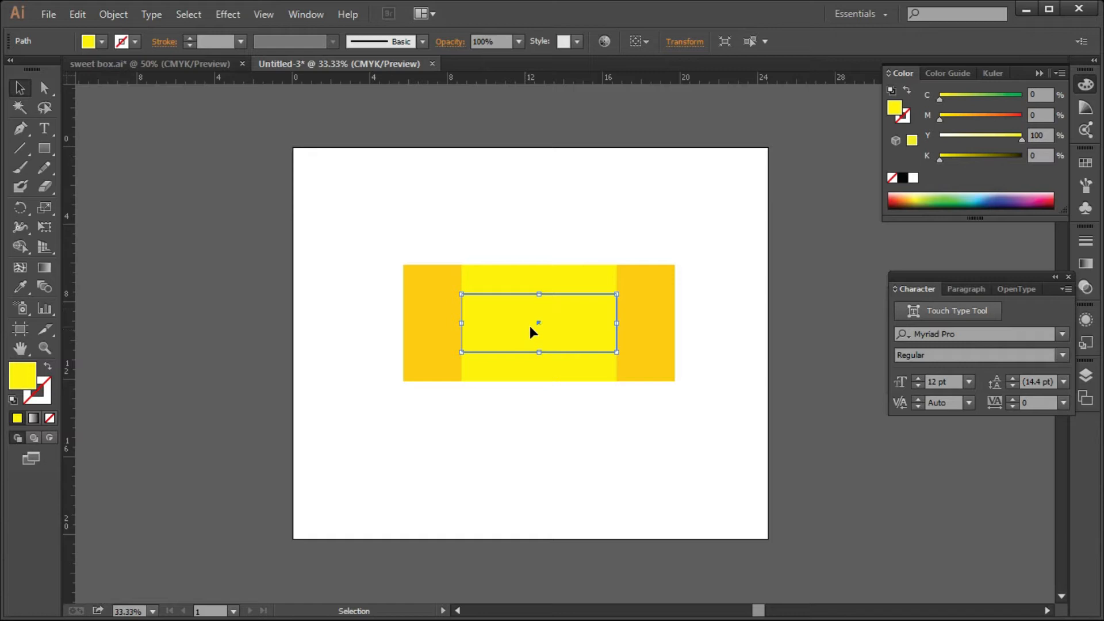
Step: Place the 3 in high yellow rectangle above the central rectangle and a copy of it below, roughly at its edges
{"action": "left_click_drag", "start_coordinate": [530, 326], "coordinate": [536, 240]}
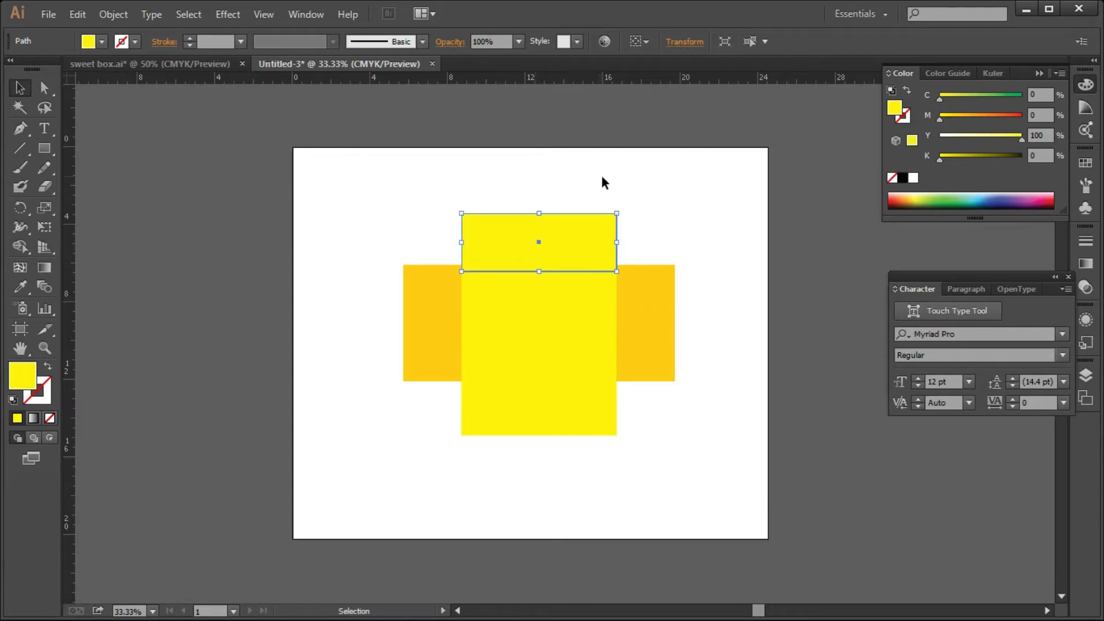
{"action": "key", "text": "Up"}
{"action": "key", "text": "Up"}
{"action": "key", "text": "Up"}
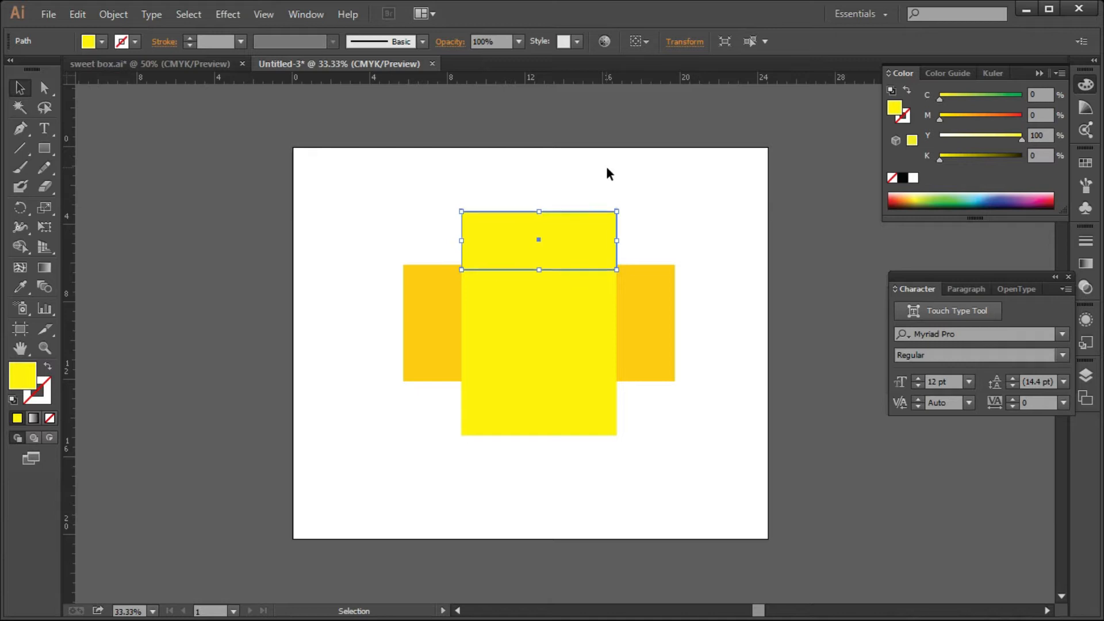
{"action": "key", "text": "Up"}
{"action": "key", "text": "Down"}
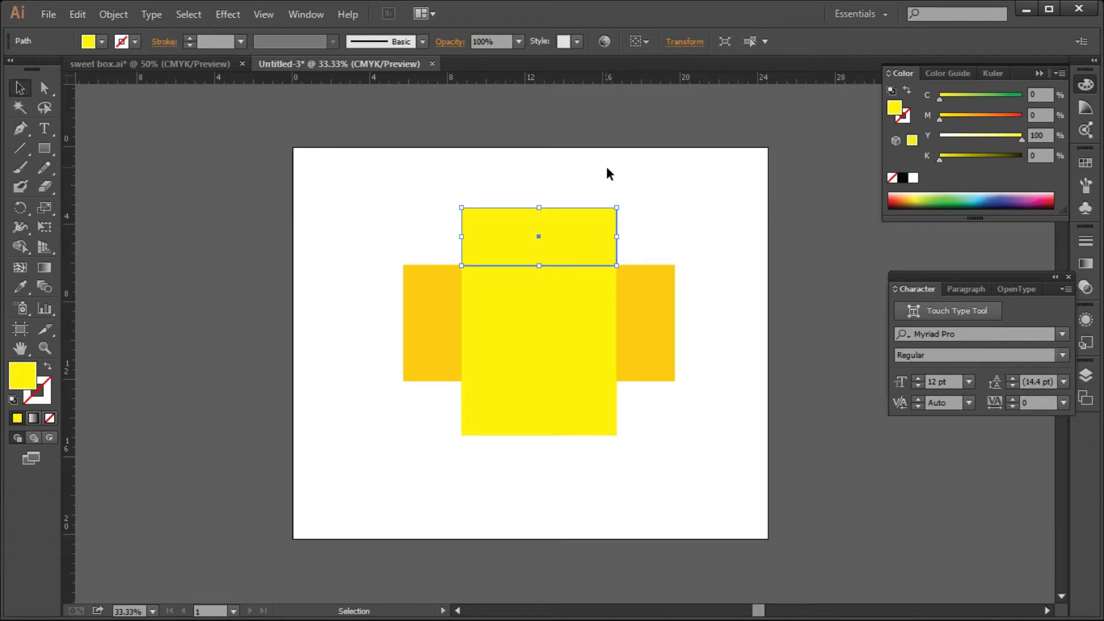
Step: Nudge the upper yellow panel until its lower edge sits flush with the central rectangle's top edge
{"action": "key", "text": "ctrl+equal"}
{"action": "key", "text": "ctrl+equal"}
{"action": "key", "text": "ctrl+equal"}
{"action": "scroll", "coordinate": [607, 166], "scroll_direction": "up", "scroll_amount": 5}
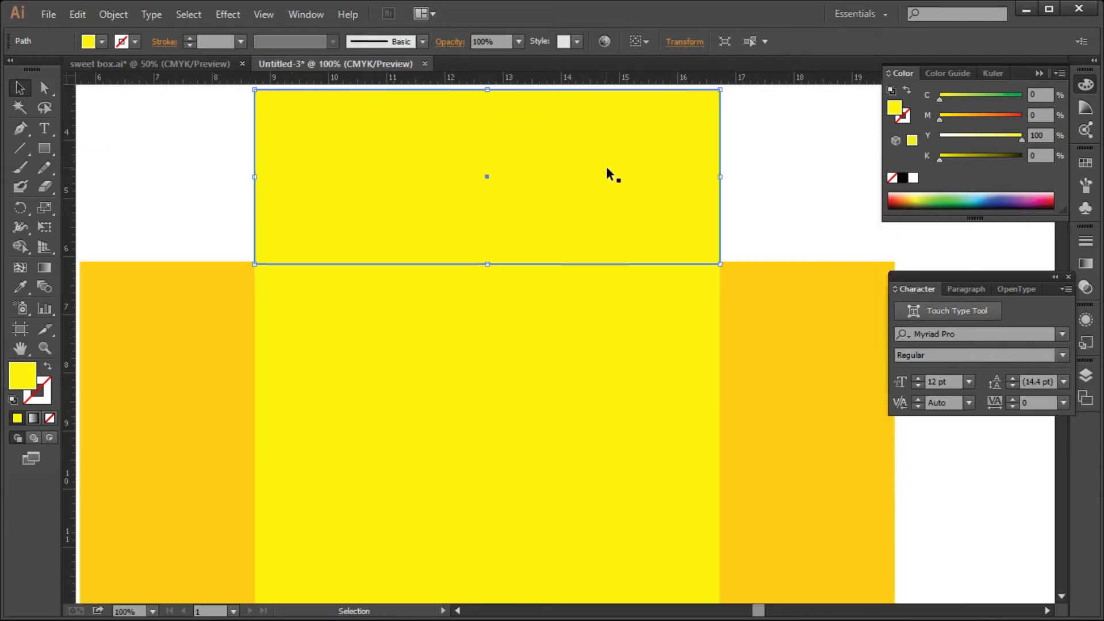
{"action": "key", "text": "Up"}
{"action": "key", "text": "Up"}
{"action": "key", "text": "Up"}
{"action": "key", "text": "Up"}
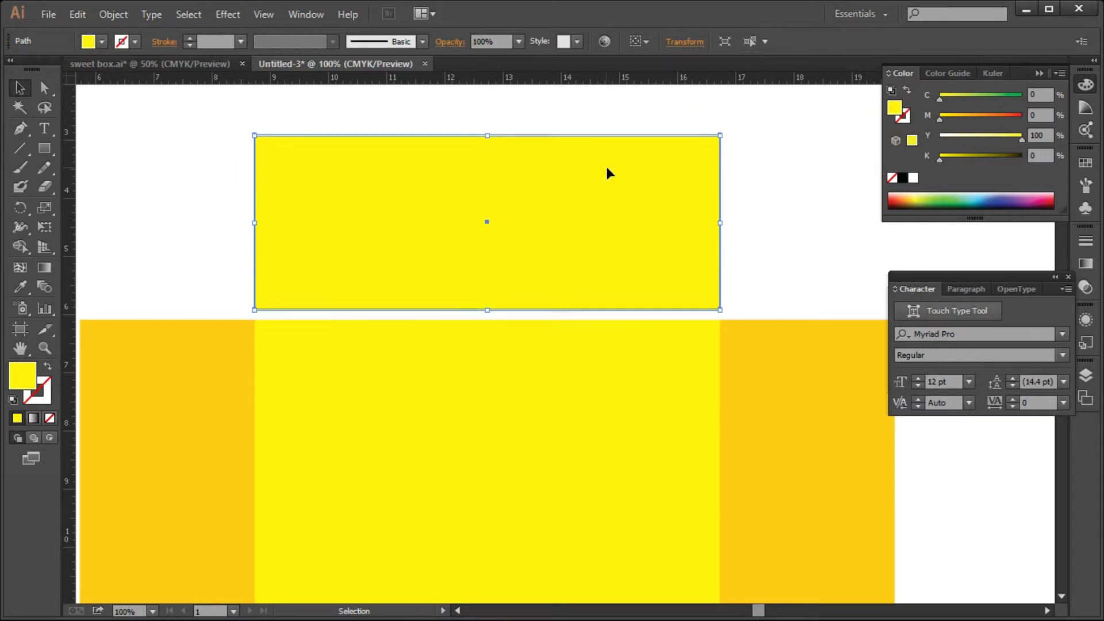
{"action": "key", "text": "Down"}
{"action": "key", "text": "Down"}
{"action": "key", "text": "Down"}
{"action": "key", "text": "Down"}
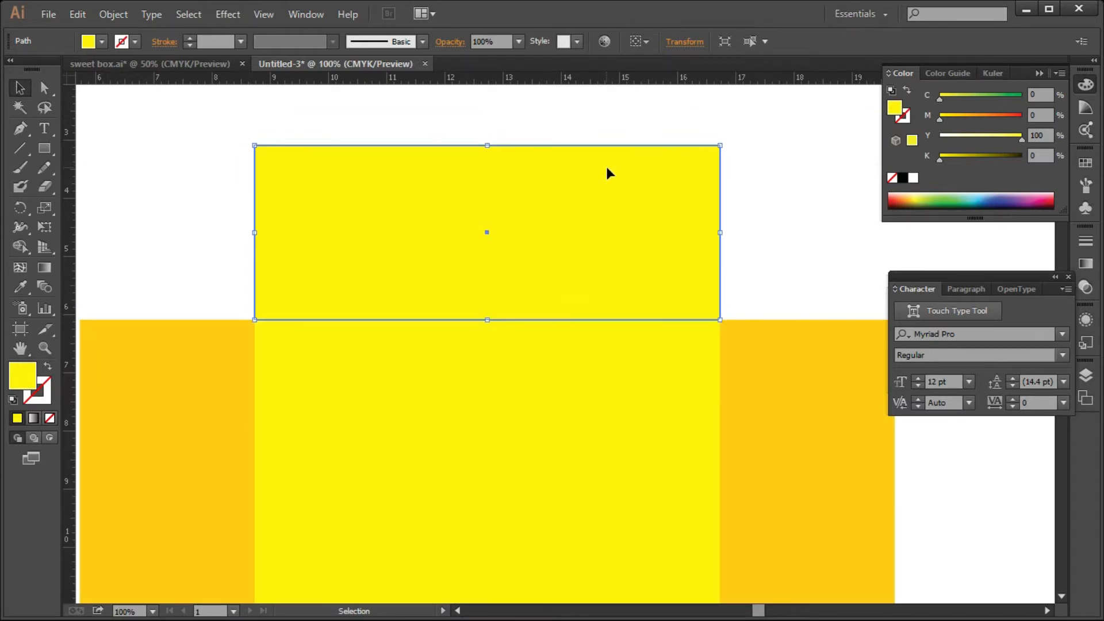
{"action": "left_click", "coordinate": [151, 202]}
Step: Apply the left side panel's orange fill to the upper panel with the Eyedropper tool
{"action": "scroll", "coordinate": [259, 222], "scroll_direction": "down", "scroll_amount": 5}
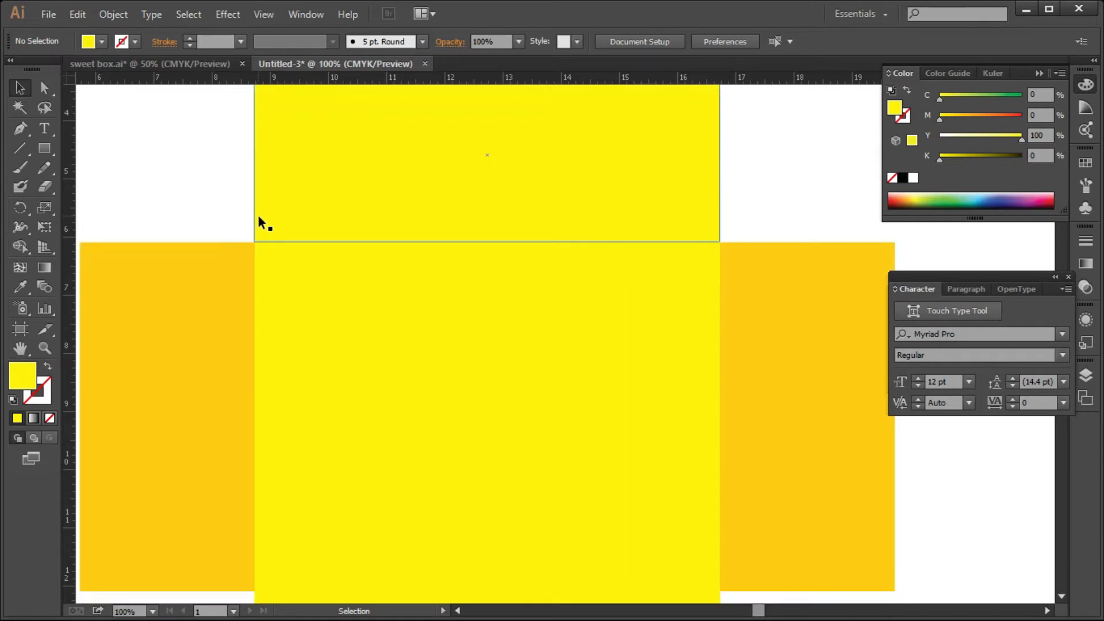
{"action": "left_click", "coordinate": [467, 129]}
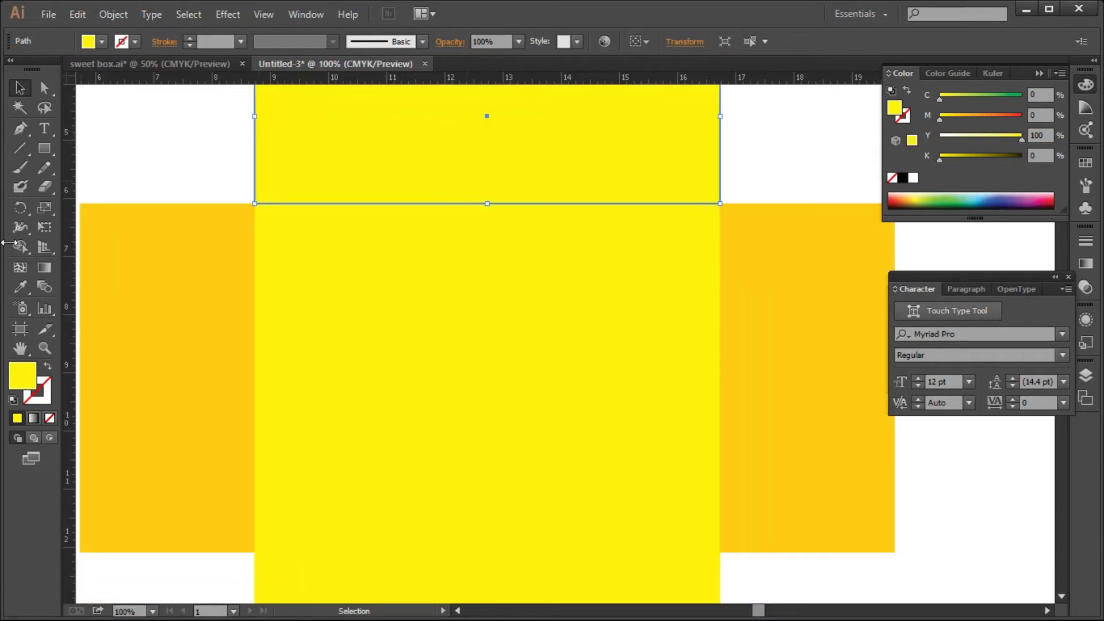
{"action": "left_click", "coordinate": [22, 288]}
{"action": "left_click", "coordinate": [163, 281]}
{"action": "scroll", "coordinate": [173, 231], "scroll_direction": "down", "scroll_amount": 5}
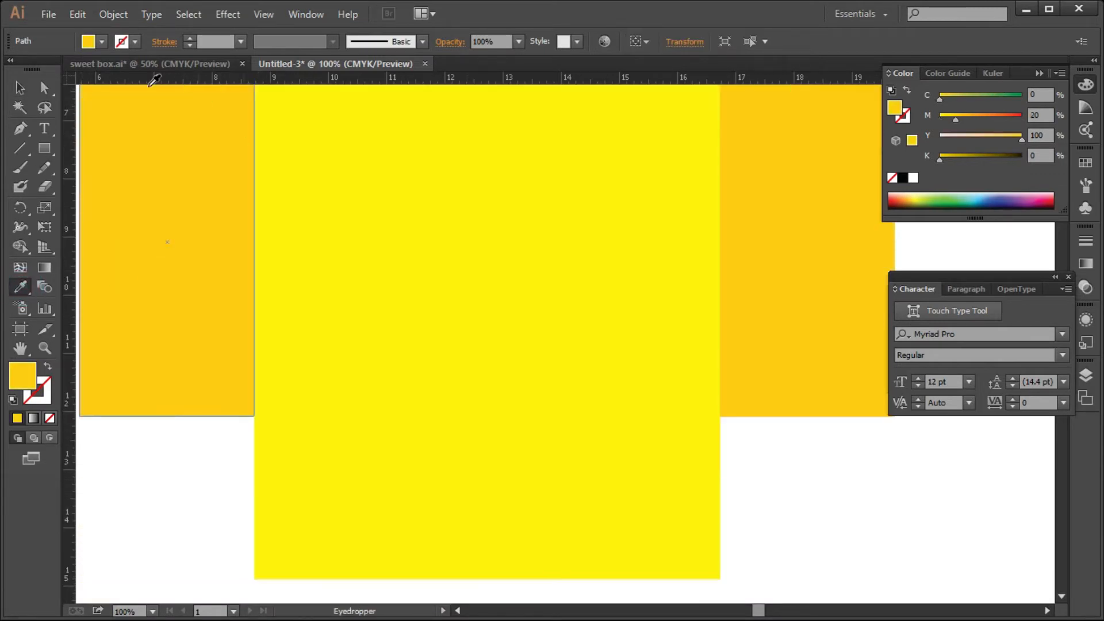
Step: Apply the left side panel's orange fill to the lower panel with the Eyedropper tool
{"action": "left_click", "coordinate": [12, 92]}
{"action": "left_click", "coordinate": [330, 501]}
{"action": "left_click", "coordinate": [15, 289]}
{"action": "left_click", "coordinate": [198, 229]}
{"action": "scroll", "coordinate": [111, 185], "scroll_direction": "up", "scroll_amount": 3}
{"action": "left_click", "coordinate": [21, 90]}
{"action": "left_click", "coordinate": [144, 105]}
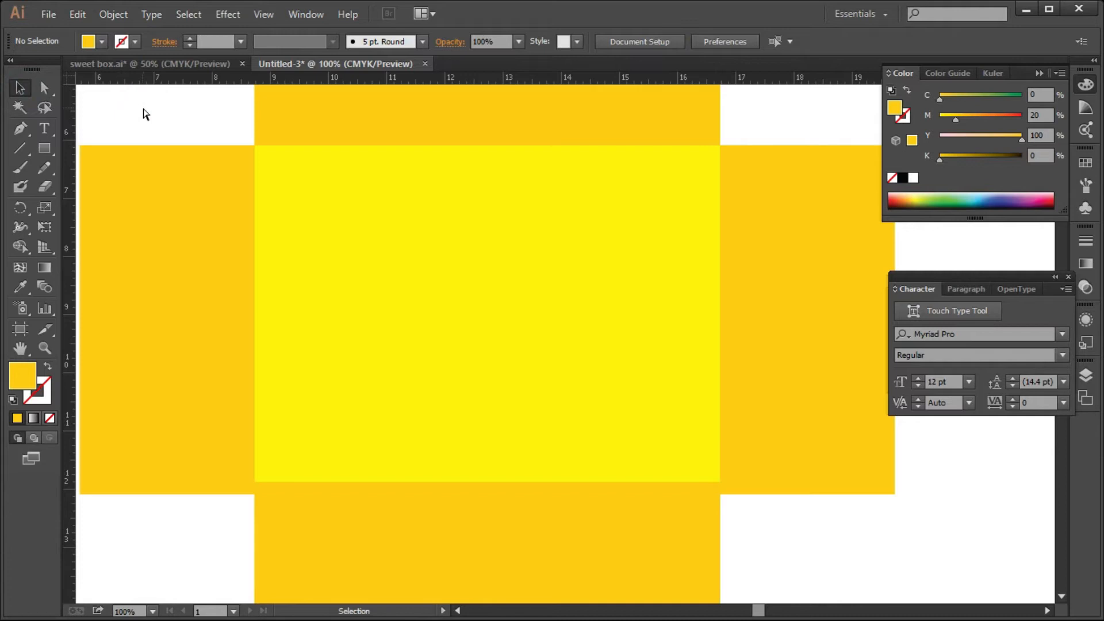
Step: Place two horizontal guides across the central rectangle, one at about 7.66 in and another lower down
{"action": "key", "text": "ctrl+minus"}
{"action": "key", "text": "ctrl+minus"}
{"action": "scroll", "coordinate": [572, 276], "scroll_direction": "down", "scroll_amount": 2}
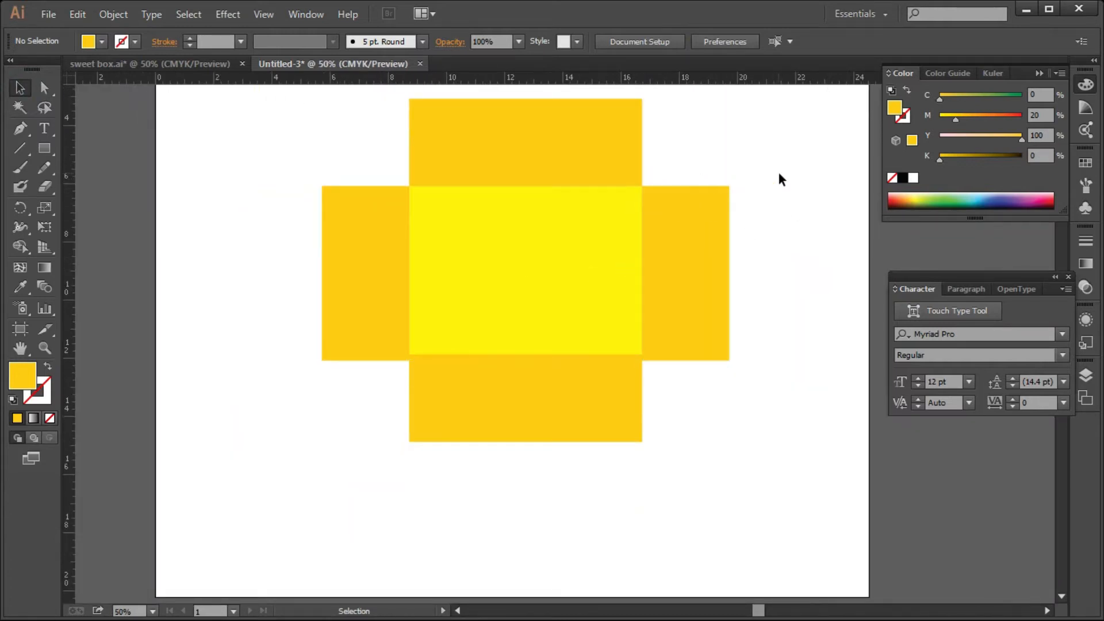
{"action": "scroll", "coordinate": [732, 201], "scroll_direction": "up", "scroll_amount": 1}
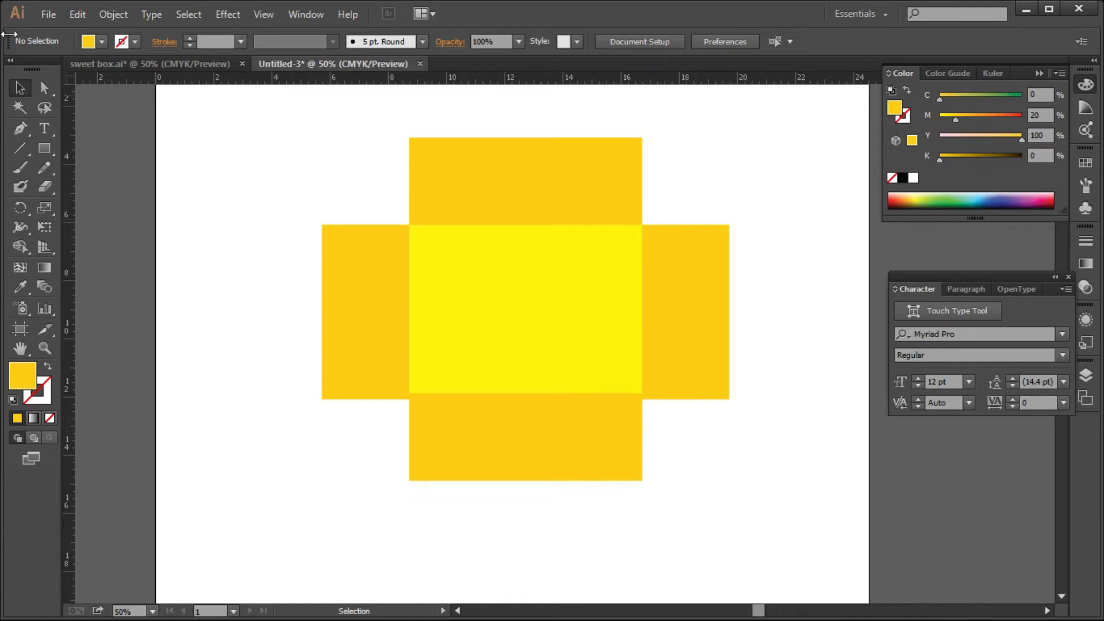
{"action": "left_click_drag", "start_coordinate": [44, 148], "coordinate": [95, 150]}
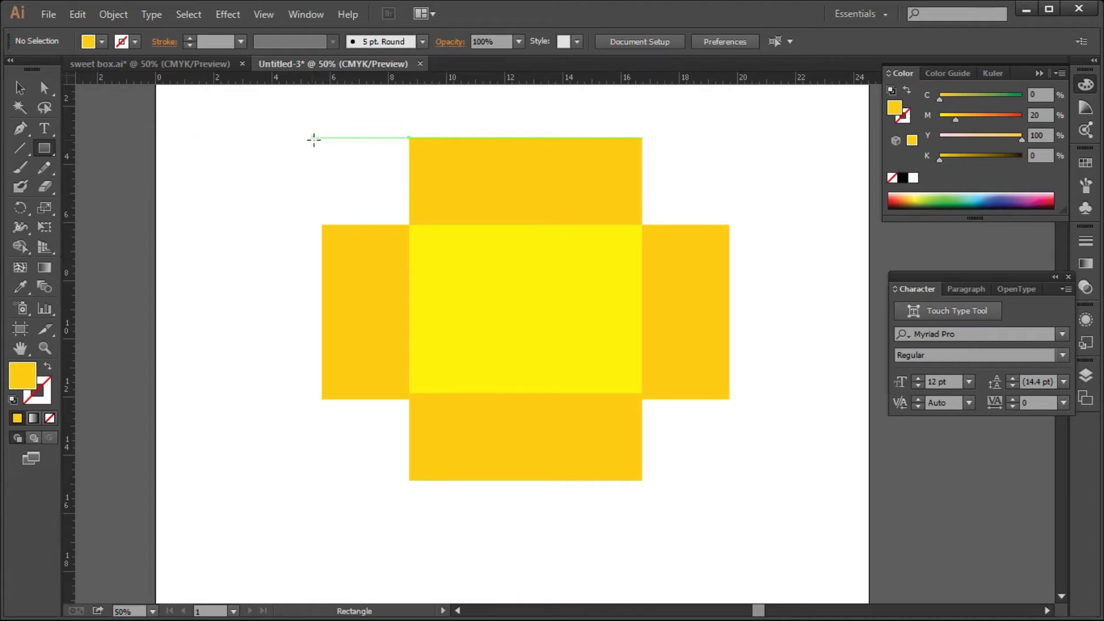
{"action": "left_click", "coordinate": [19, 87]}
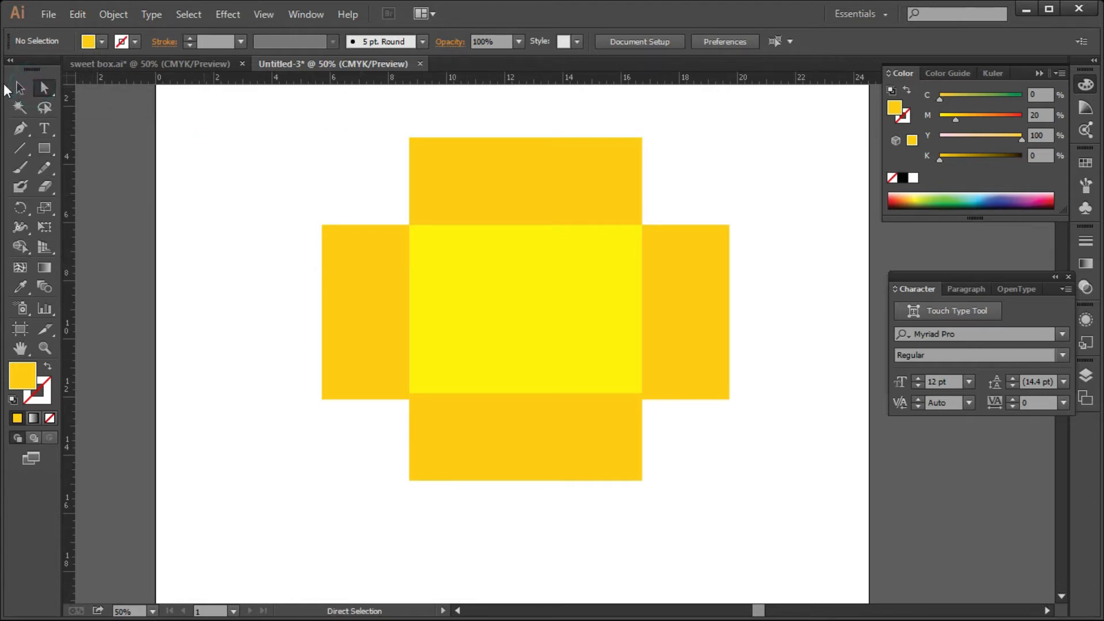
{"action": "left_click_drag", "start_coordinate": [468, 83], "coordinate": [510, 268]}
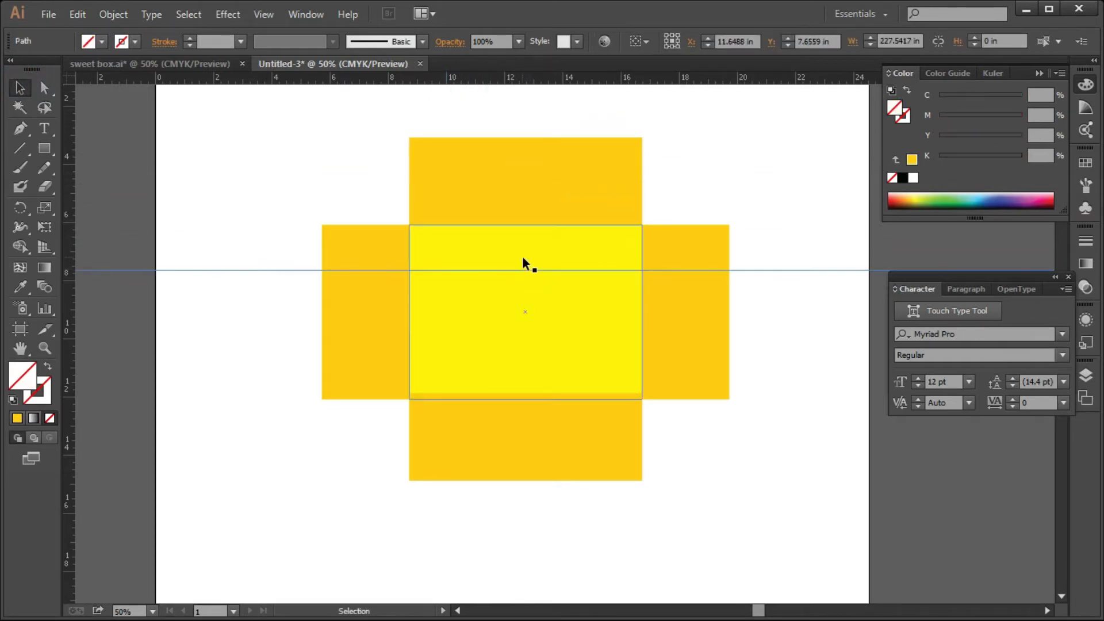
{"action": "left_click_drag", "start_coordinate": [472, 82], "coordinate": [449, 344]}
Step: Place two vertical guides across the central rectangle at about 11.13 in and 14.07 in
{"action": "left_click_drag", "start_coordinate": [74, 253], "coordinate": [464, 274]}
{"action": "left_click_drag", "start_coordinate": [71, 262], "coordinate": [566, 288]}
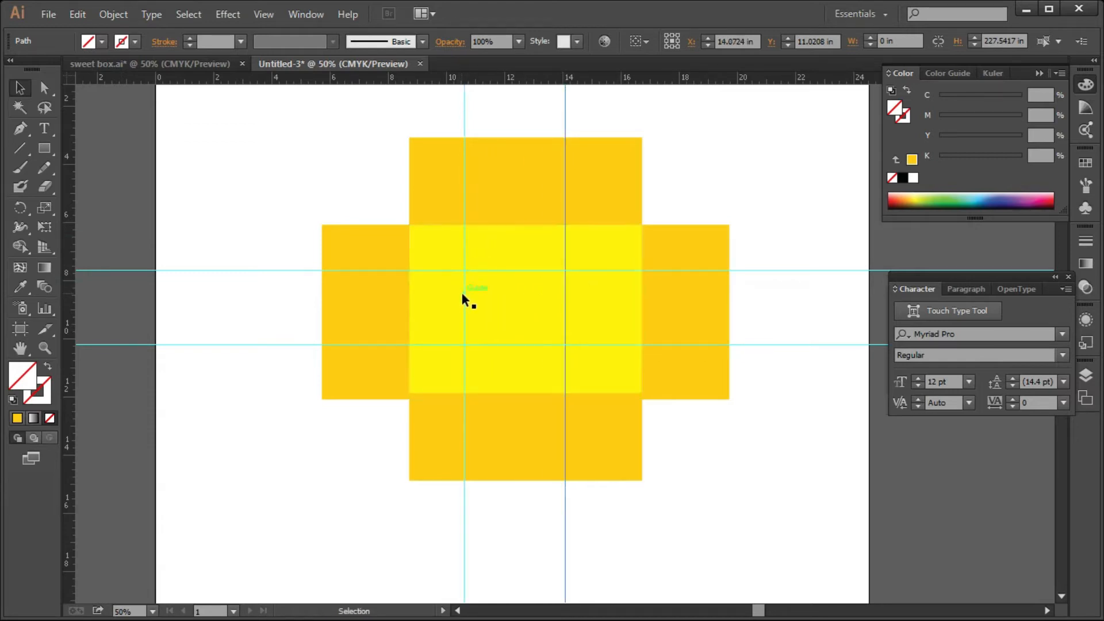
{"action": "left_click_drag", "start_coordinate": [463, 294], "coordinate": [480, 298]}
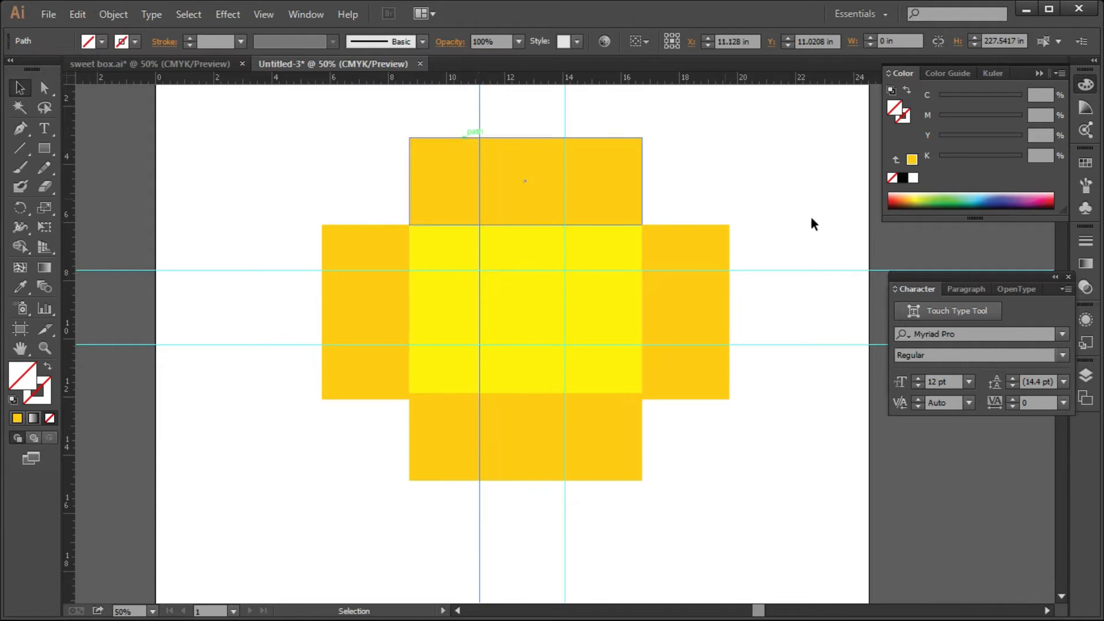
{"action": "left_click", "coordinate": [757, 163]}
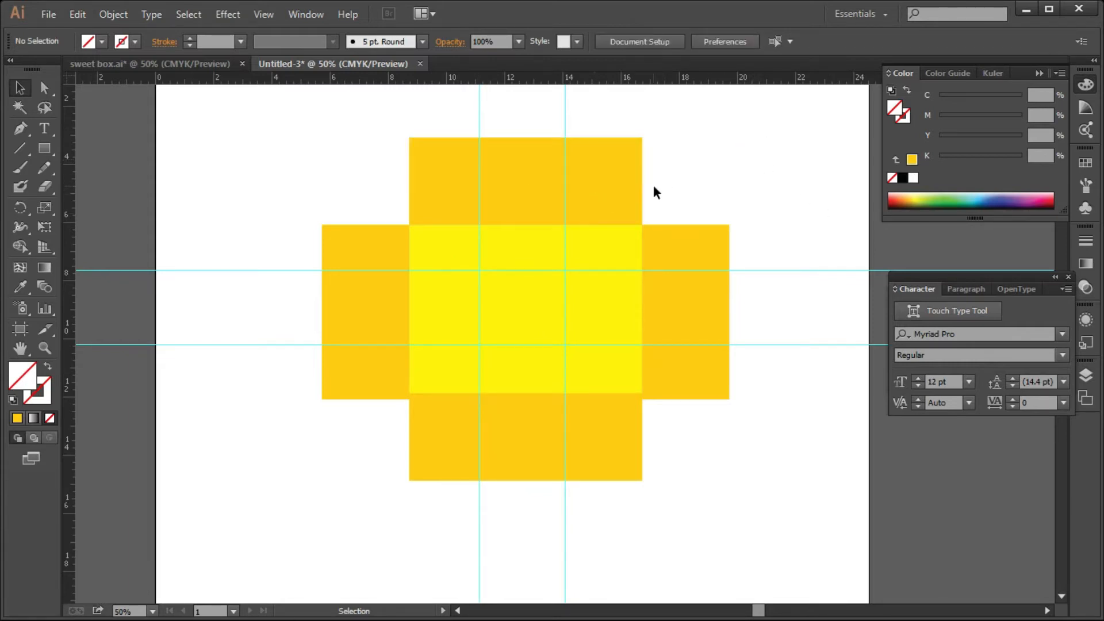
Step: Nudge the lower orange panel down until its upper edge nearly lines up with the side panels' lower edges
{"action": "scroll", "coordinate": [656, 186], "scroll_direction": "up", "scroll_amount": 2}
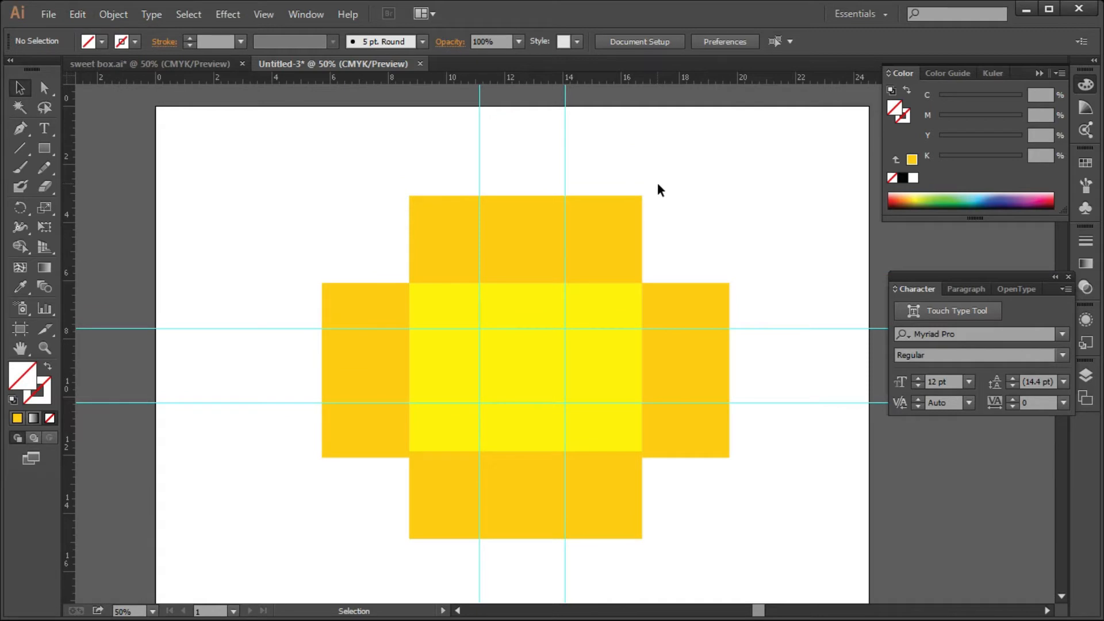
{"action": "key", "text": "ctrl+plus"}
{"action": "key", "text": "ctrl+plus"}
{"action": "key", "text": "ctrl+plus"}
{"action": "scroll", "coordinate": [657, 182], "scroll_direction": "down", "scroll_amount": 2}
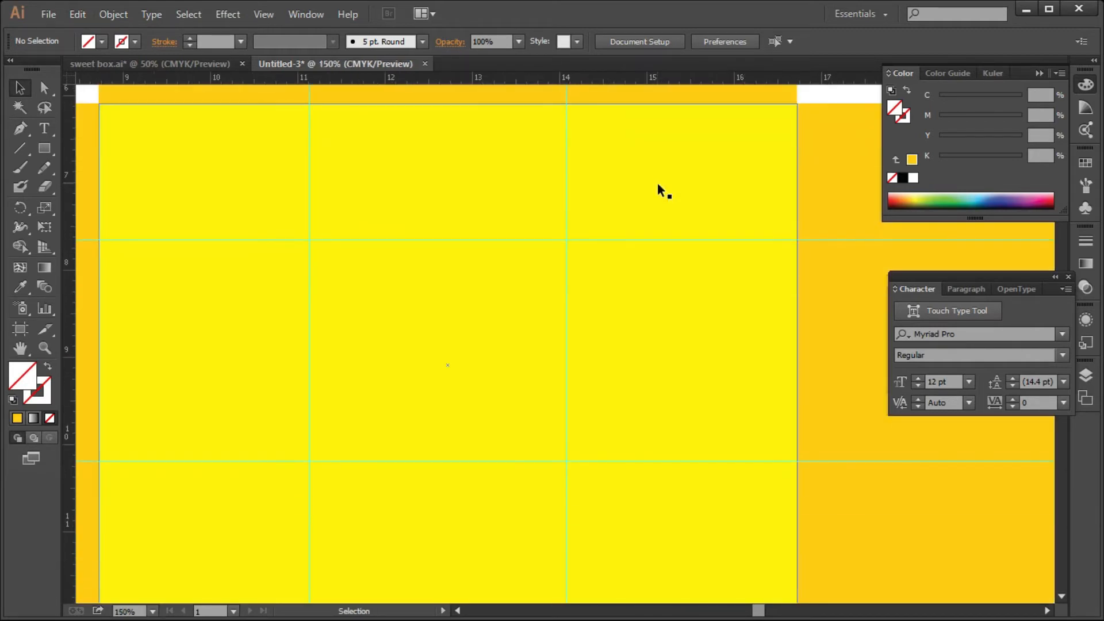
{"action": "scroll", "coordinate": [592, 298], "scroll_direction": "down", "scroll_amount": 7}
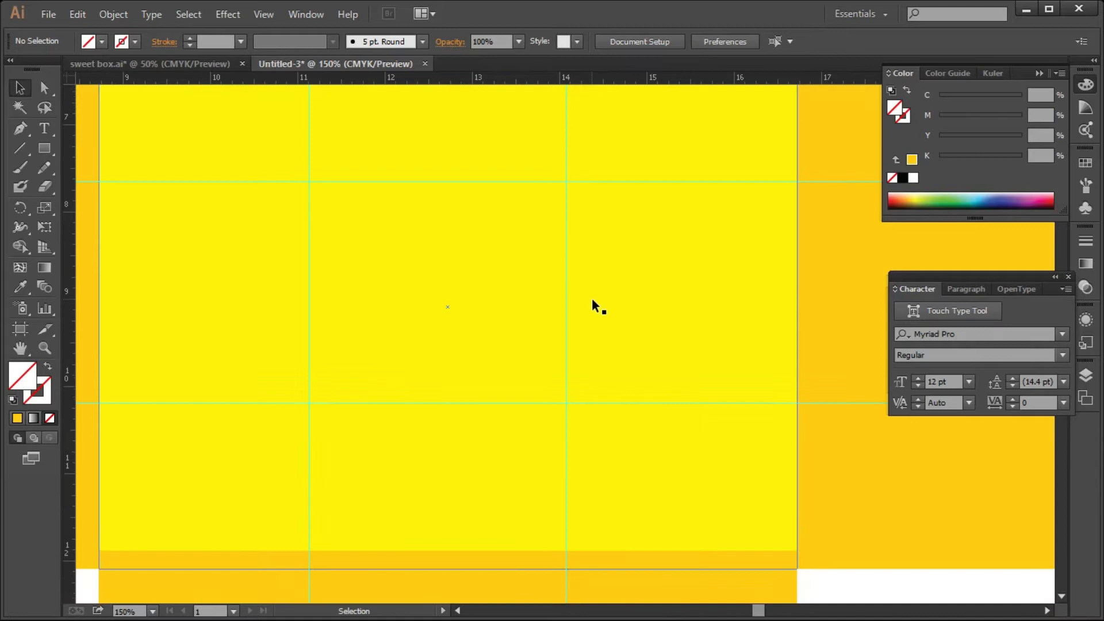
{"action": "scroll", "coordinate": [591, 298], "scroll_direction": "down", "scroll_amount": 11}
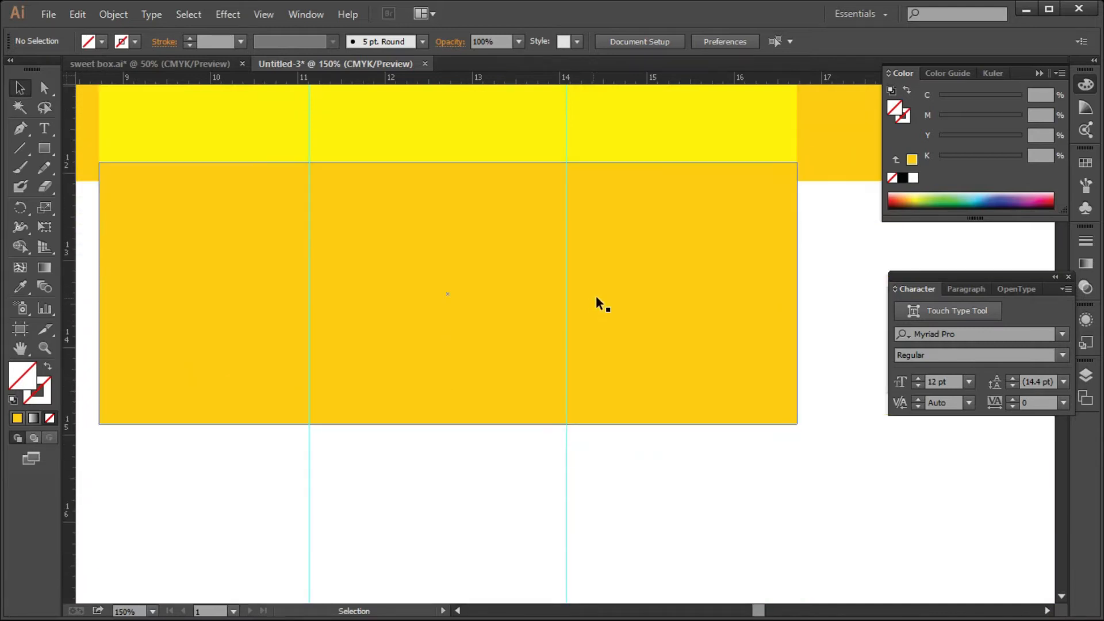
{"action": "scroll", "coordinate": [465, 352], "scroll_direction": "up", "scroll_amount": 6}
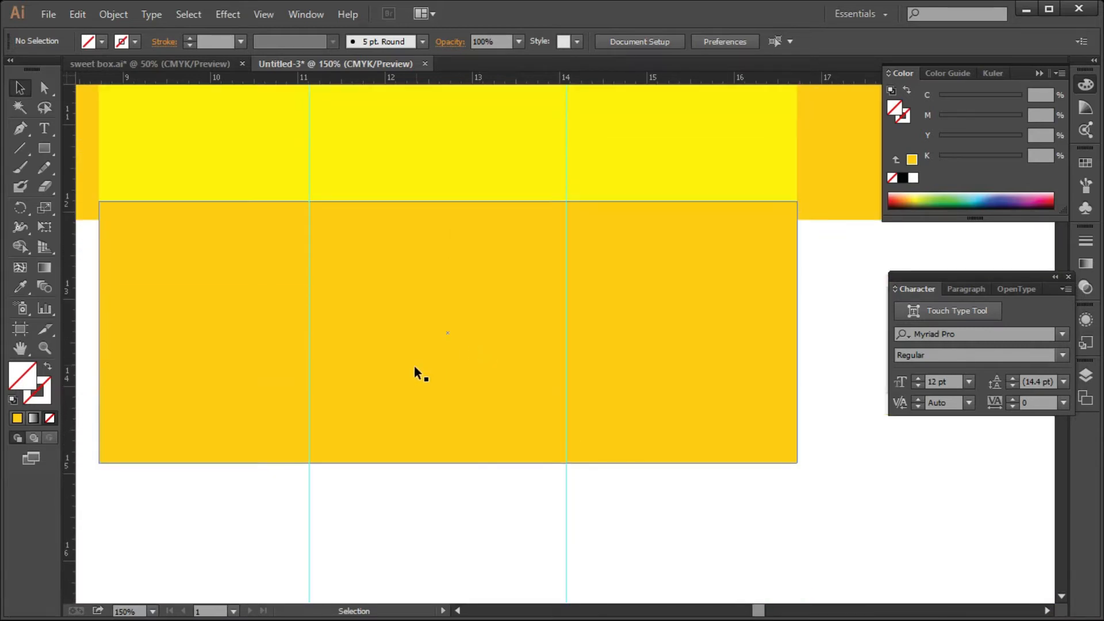
{"action": "left_click", "coordinate": [413, 369]}
{"action": "key", "text": "Down"}
{"action": "key", "text": "Down"}
{"action": "key", "text": "Down"}
{"action": "key", "text": "Down"}
{"action": "key", "text": "Down"}
{"action": "key", "text": "Down"}
{"action": "key", "text": "Down"}
{"action": "key", "text": "Down"}
{"action": "key", "text": "Down"}
{"action": "key", "text": "Down"}
{"action": "key", "text": "Down"}
{"action": "key", "text": "Down"}
{"action": "key", "text": "Down"}
{"action": "key", "text": "Down"}
{"action": "key", "text": "Down"}
{"action": "key", "text": "Down"}
{"action": "key", "text": "Down"}
{"action": "key", "text": "Down"}
{"action": "key", "text": "Down"}
{"action": "key", "text": "Down"}
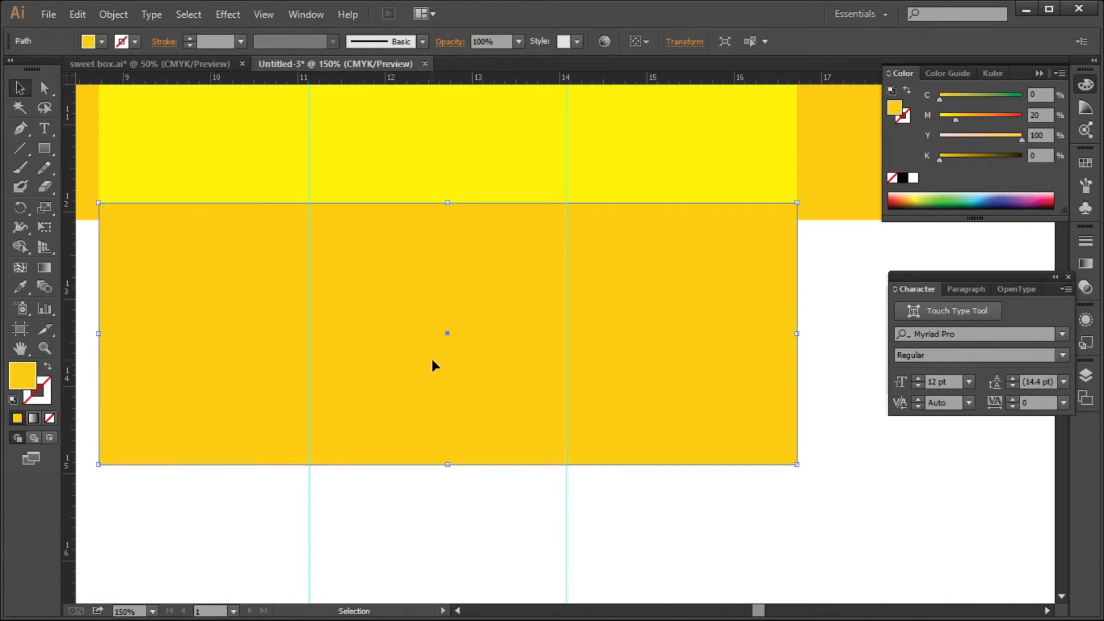
{"action": "key", "text": "Up"}
{"action": "key", "text": "Up"}
{"action": "key", "text": "Up"}
{"action": "key", "text": "Up"}
{"action": "key", "text": "Up"}
{"action": "key", "text": "Up"}
{"action": "key", "text": "Up"}
{"action": "key", "text": "Up"}
{"action": "key", "text": "Up"}
{"action": "key", "text": "Up"}
{"action": "key", "text": "Up"}
{"action": "key", "text": "Up"}
{"action": "key", "text": "Up"}
{"action": "key", "text": "Up"}
{"action": "key", "text": "Up"}
{"action": "key", "text": "Up"}
{"action": "key", "text": "Up"}
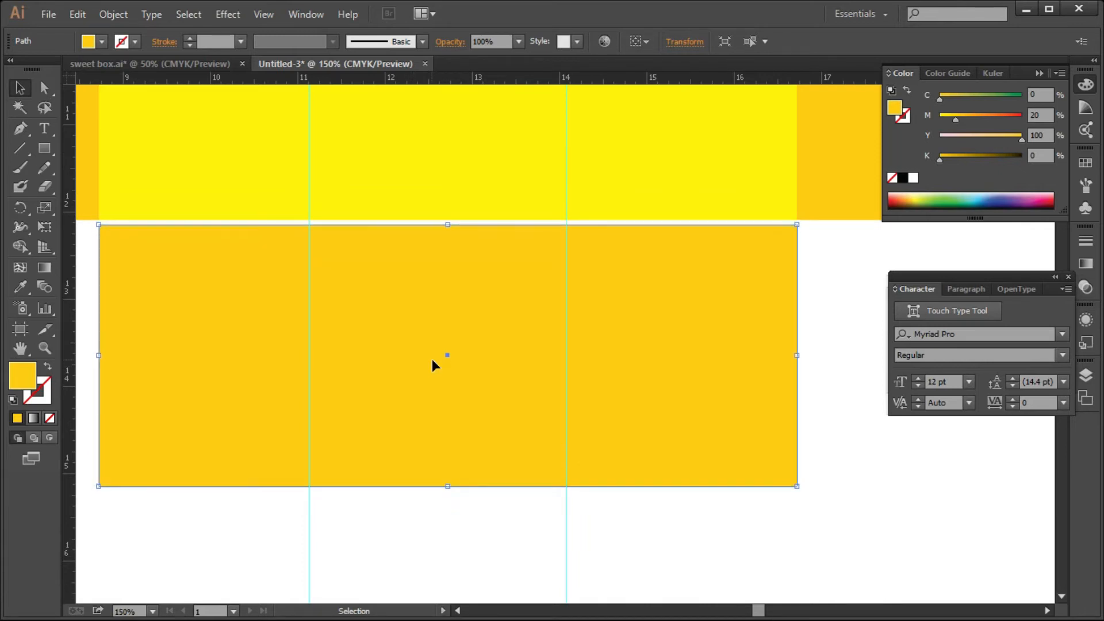
{"action": "key", "text": "Up"}
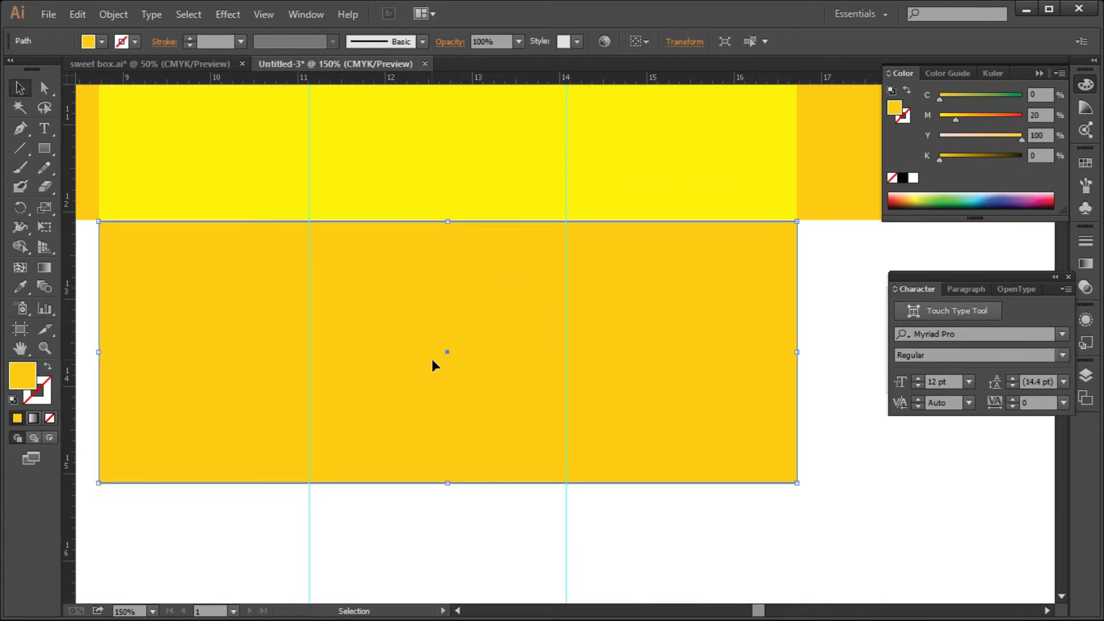
Step: Nudge the upper orange panel up and back down until it meets the central rectangle's top edge
{"action": "scroll", "coordinate": [418, 388], "scroll_direction": "up", "scroll_amount": 10}
{"action": "left_click", "coordinate": [419, 390]}
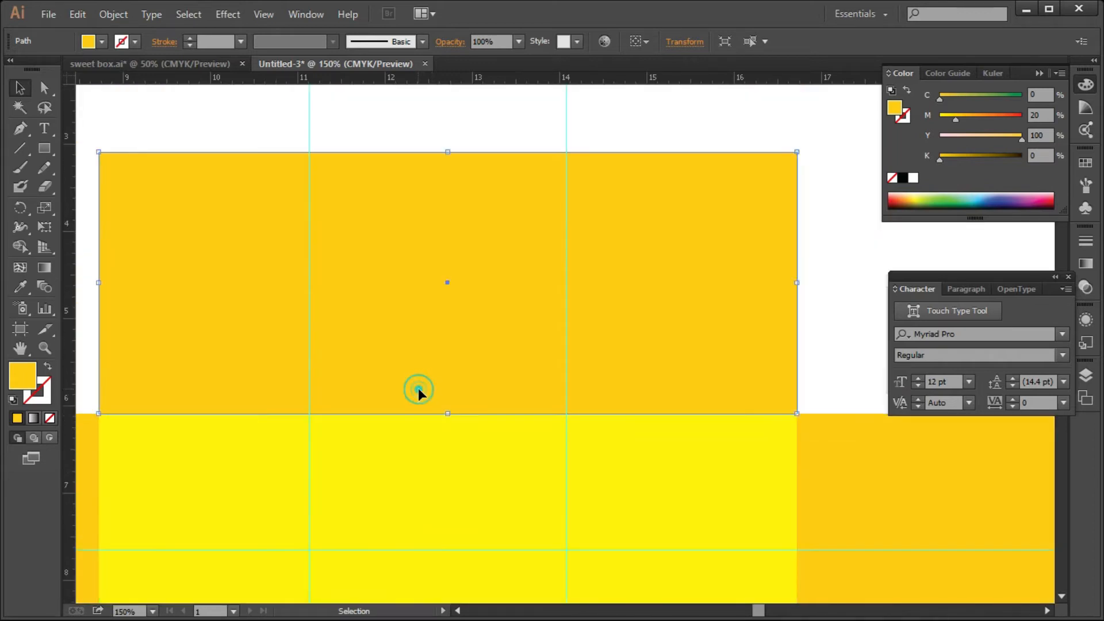
{"action": "key", "text": "Up"}
{"action": "key", "text": "Up"}
{"action": "key", "text": "Up"}
{"action": "key", "text": "Up"}
{"action": "key", "text": "Down"}
{"action": "key", "text": "Down"}
{"action": "key", "text": "Down"}
{"action": "key", "text": "Down"}
{"action": "key", "text": "Down"}
{"action": "key", "text": "Down"}
{"action": "key", "text": "Down"}
{"action": "scroll", "coordinate": [467, 263], "scroll_direction": "down", "scroll_amount": 4}
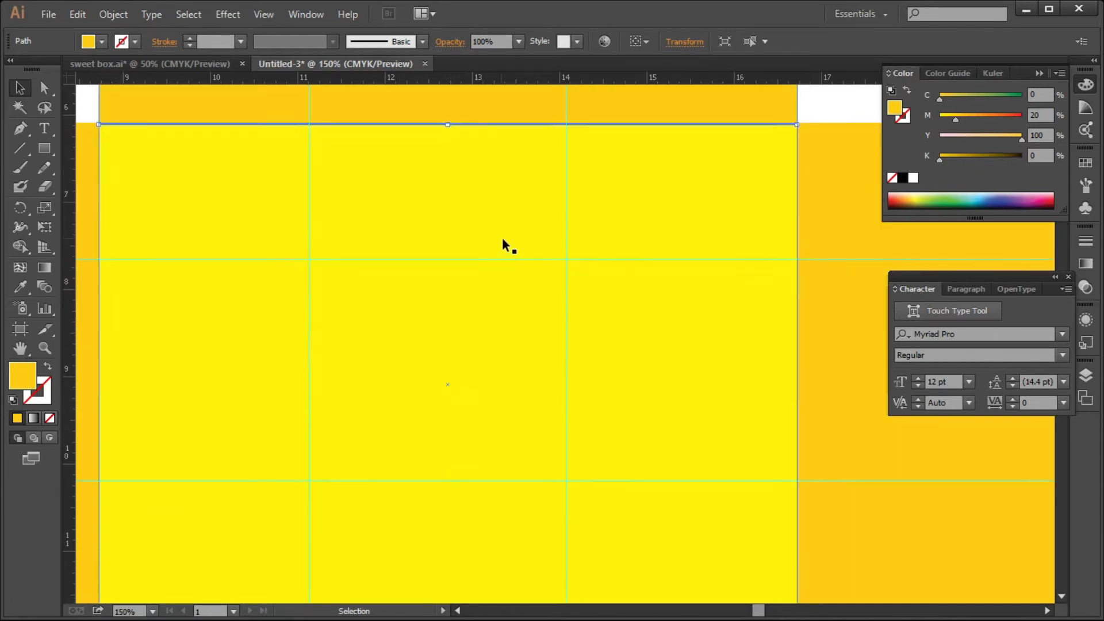
Step: Nudge the lower orange panel up to sit flush against the central rectangle's bottom edge
{"action": "scroll", "coordinate": [503, 239], "scroll_direction": "down", "scroll_amount": 4}
{"action": "left_click", "coordinate": [379, 425]}
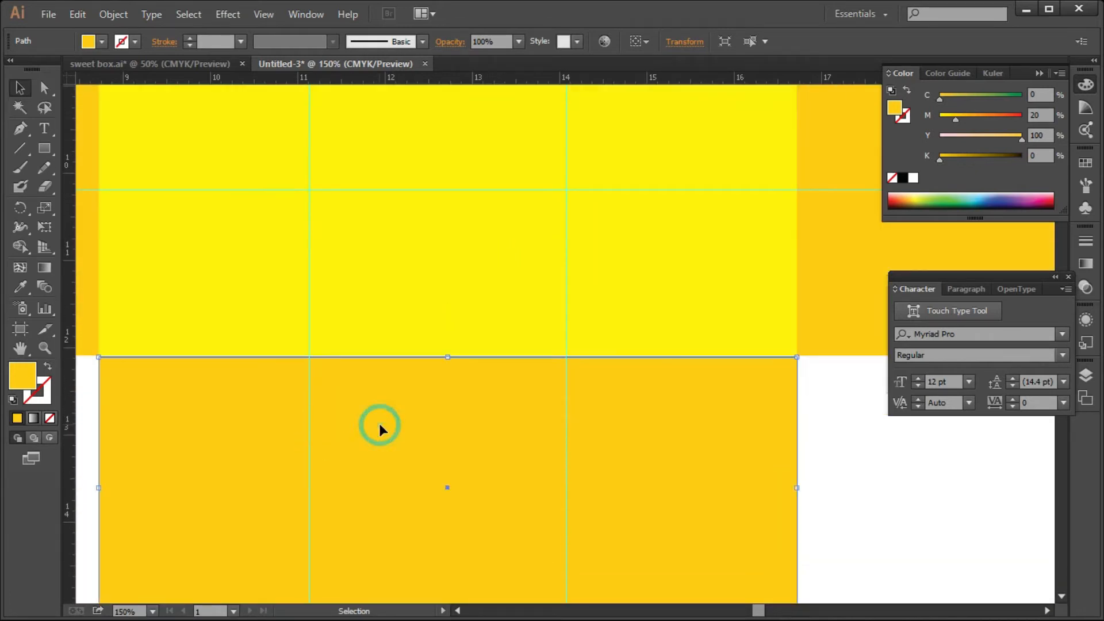
{"action": "key", "text": "Up"}
{"action": "key", "text": "Up"}
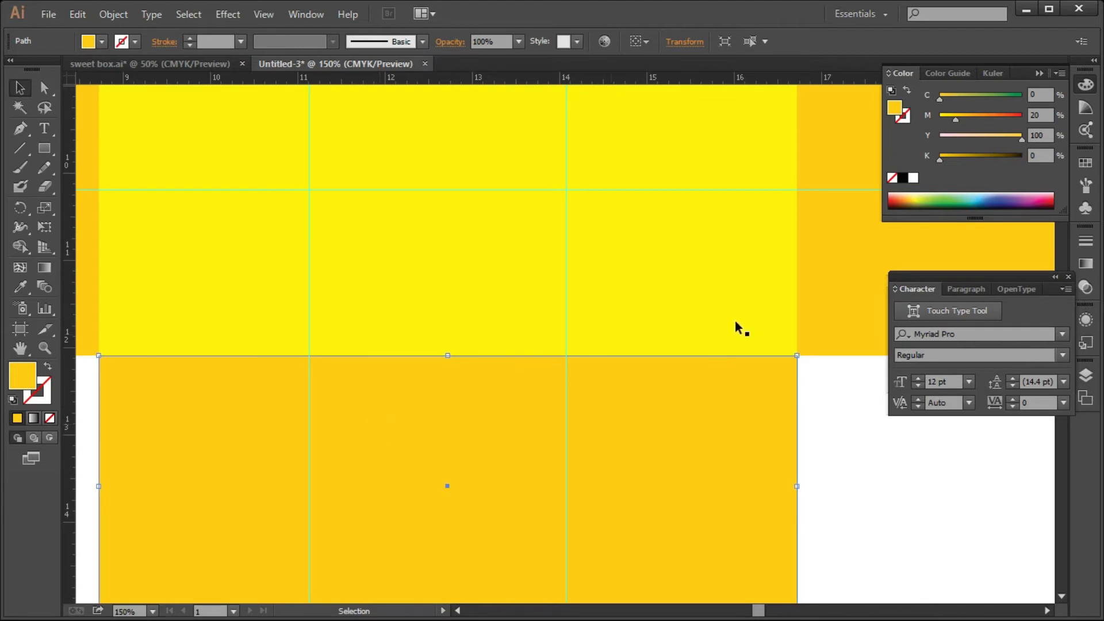
{"action": "left_click", "coordinate": [931, 563]}
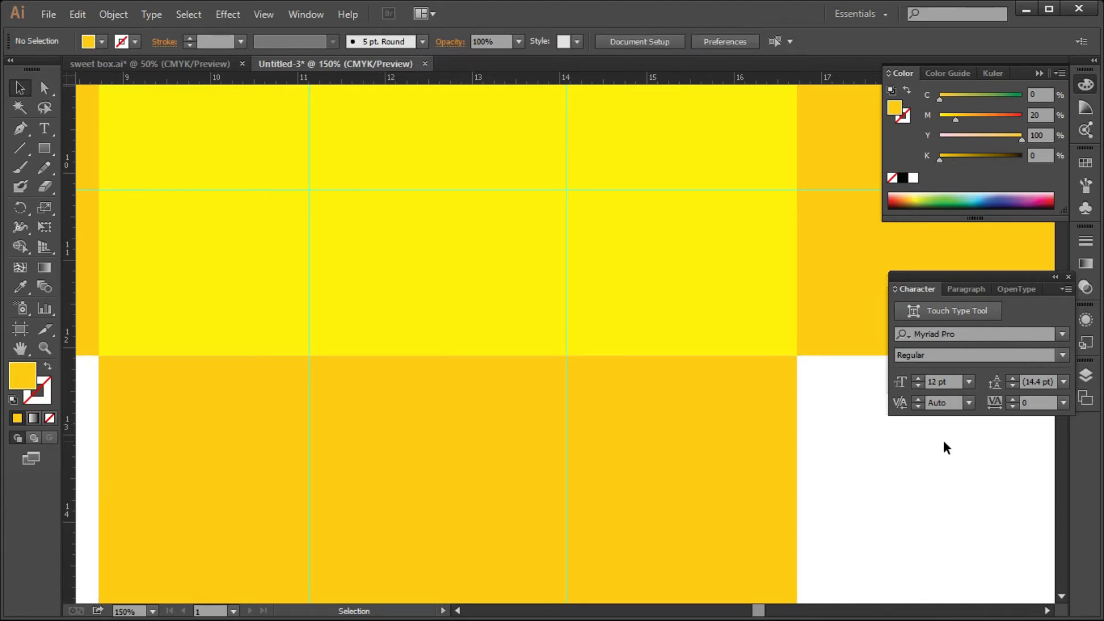
Step: Start a point text in the blank area beside the box panels and set its font to SutonnyMJ Bold
{"action": "key", "text": "ctrl+minus"}
{"action": "key", "text": "ctrl+minus"}
{"action": "key", "text": "ctrl+minus"}
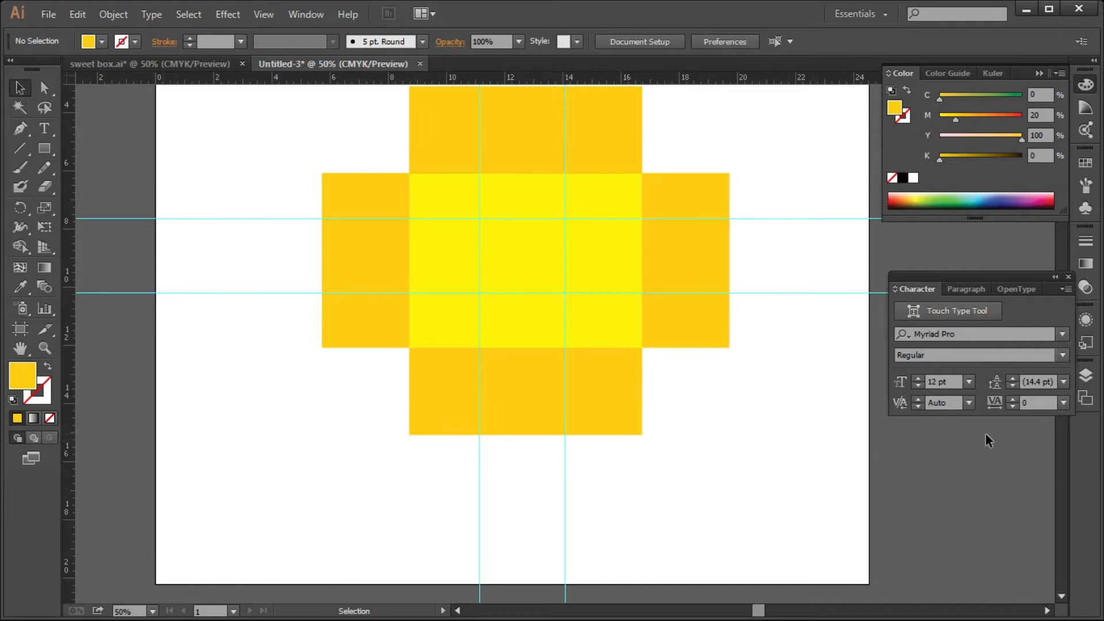
{"action": "scroll", "coordinate": [644, 345], "scroll_direction": "down", "scroll_amount": 2}
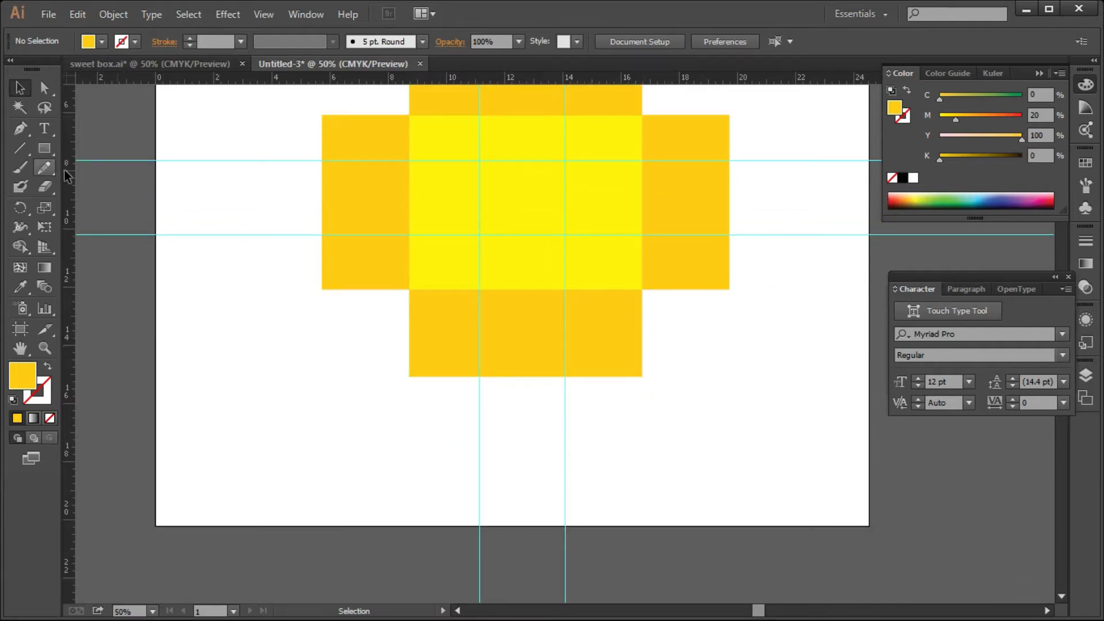
{"action": "left_click", "coordinate": [46, 130]}
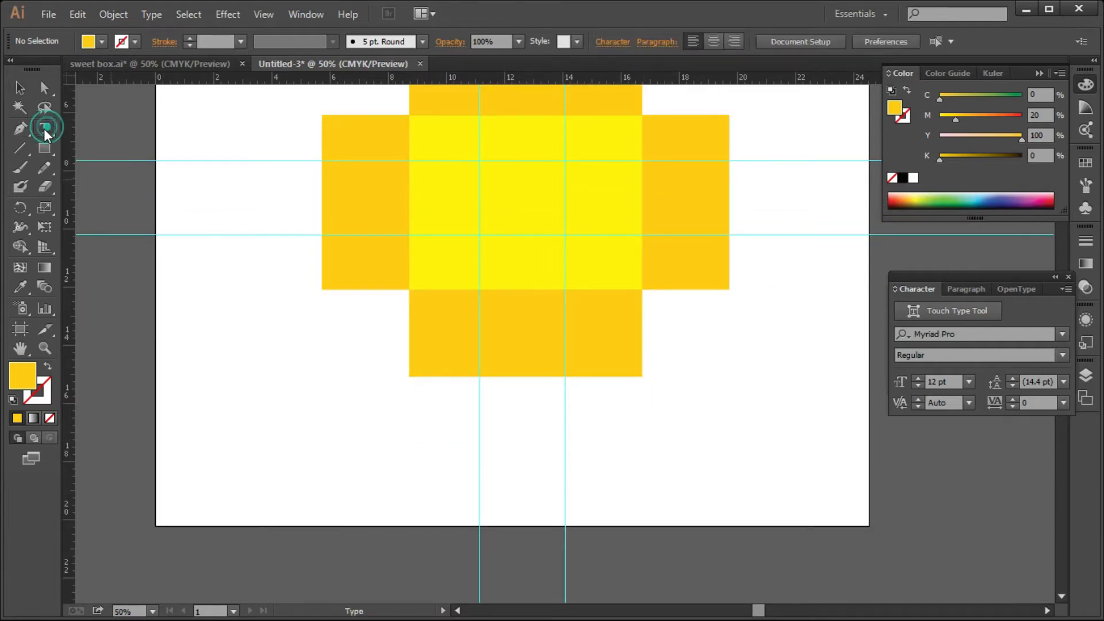
{"action": "left_click", "coordinate": [198, 379]}
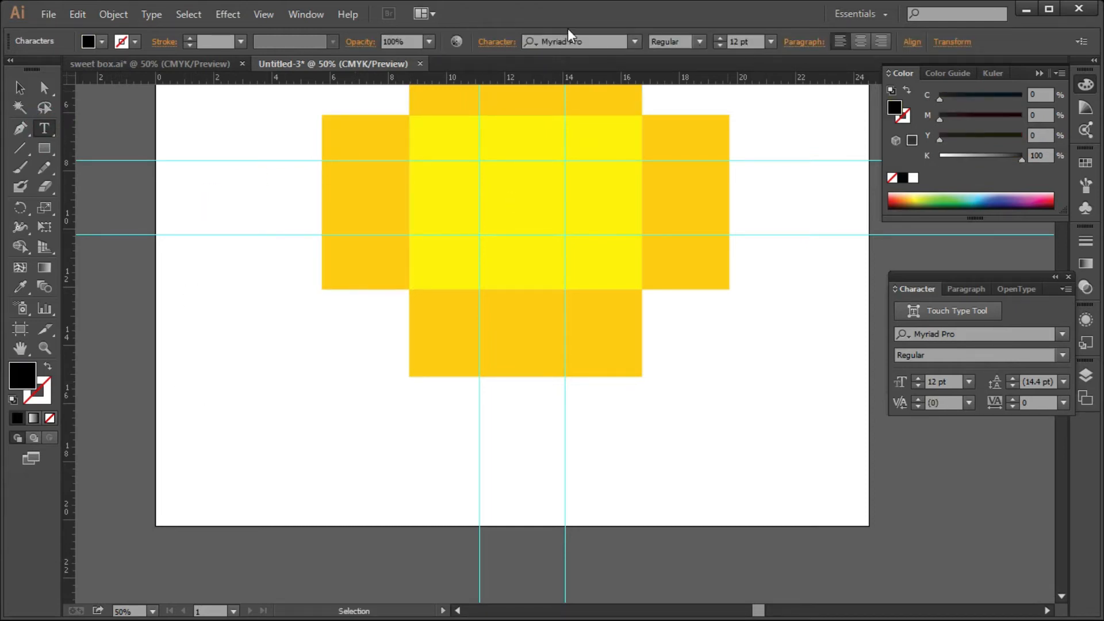
{"action": "left_click", "coordinate": [586, 41]}
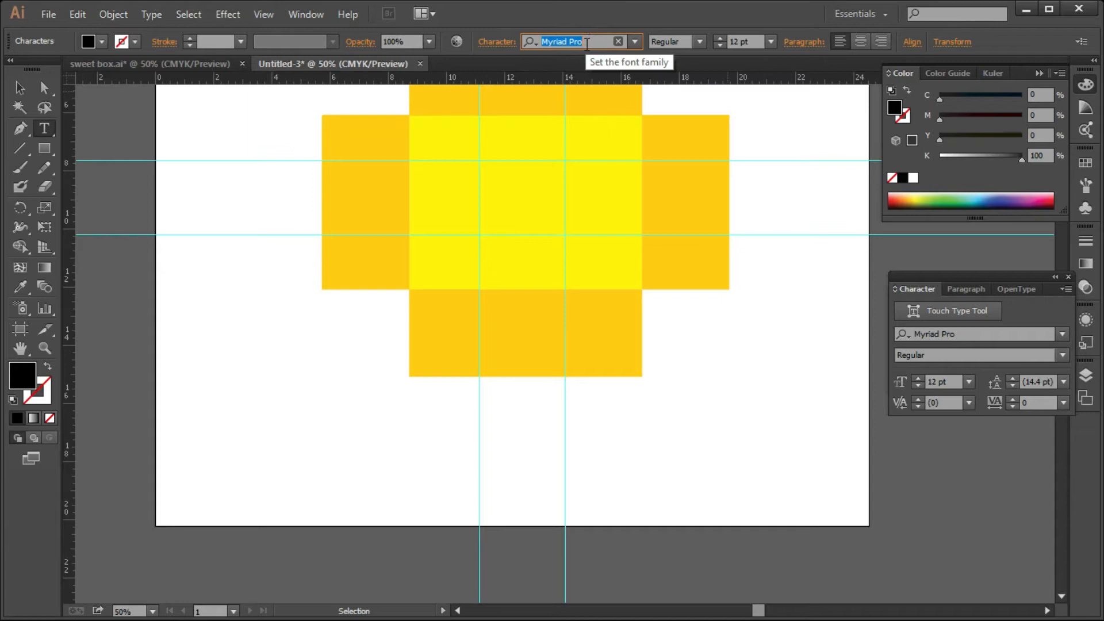
{"action": "type", "text": "s"}
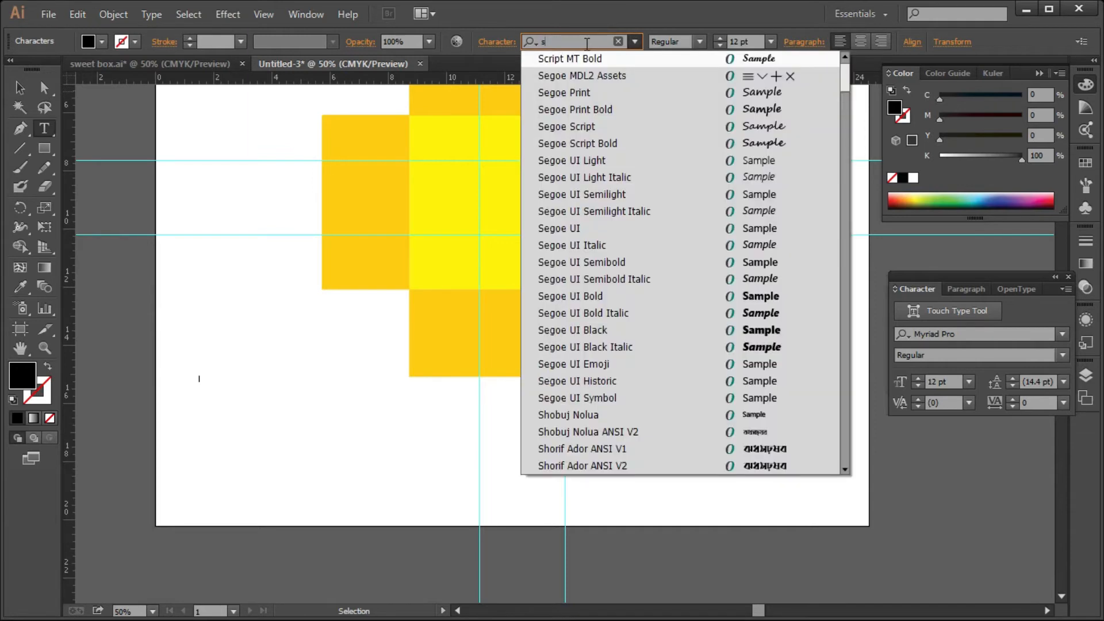
{"action": "type", "text": "ut"}
{"action": "key", "text": "Down"}
{"action": "key", "text": "Down"}
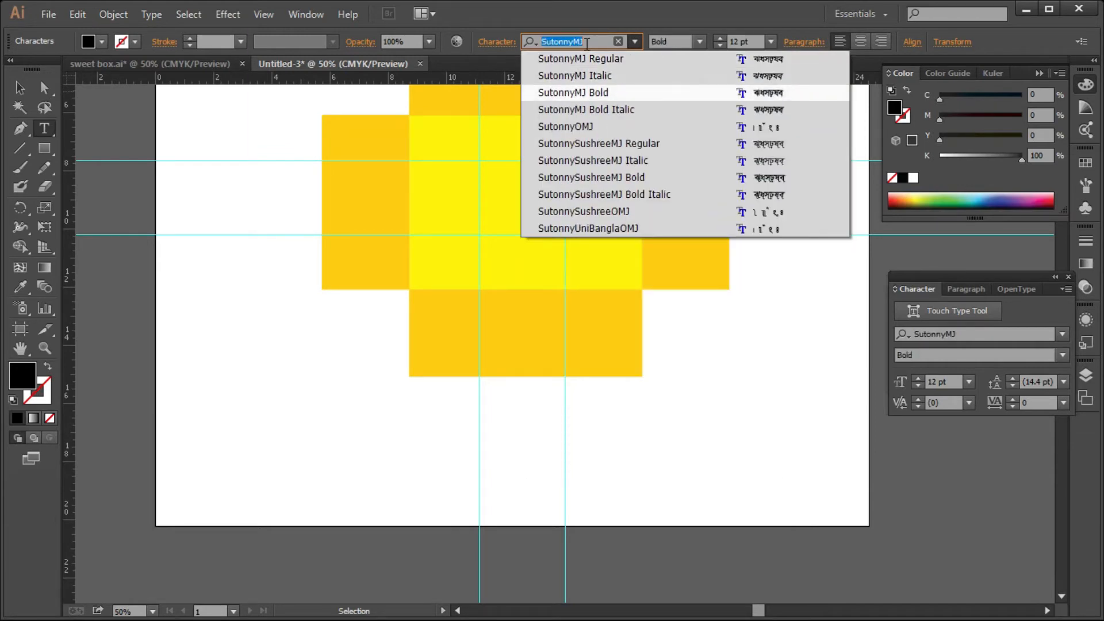
{"action": "key", "text": "Return"}
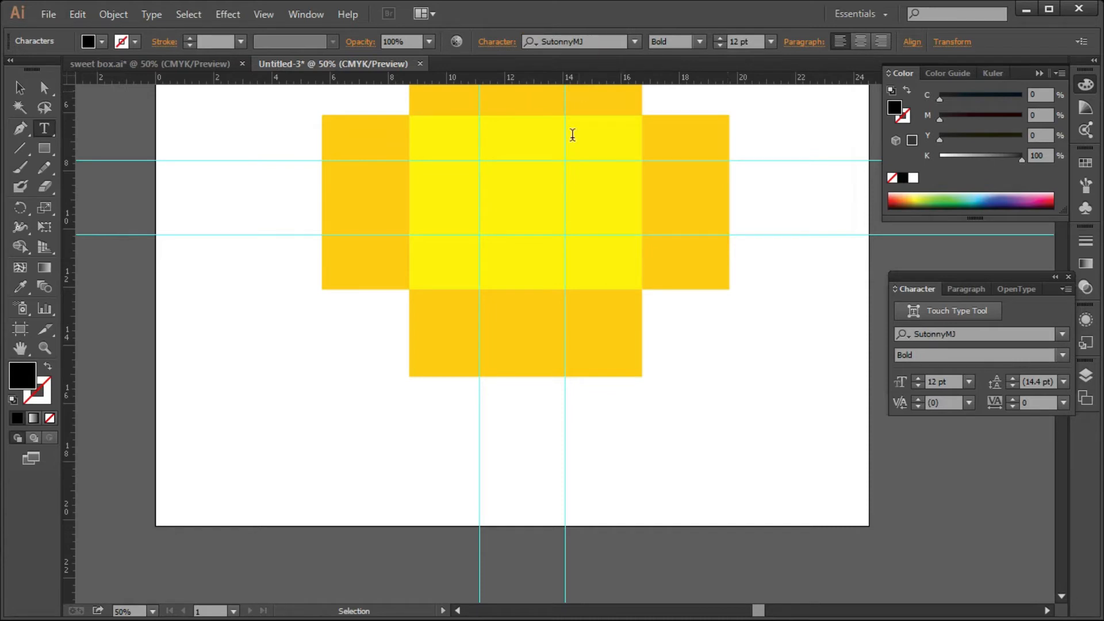
Step: Check the running background apps and launch the Bijoy Bayanno keyboard for Bangla typing
{"action": "double_click", "coordinate": [738, 19]}
{"action": "left_click", "coordinate": [881, 601]}
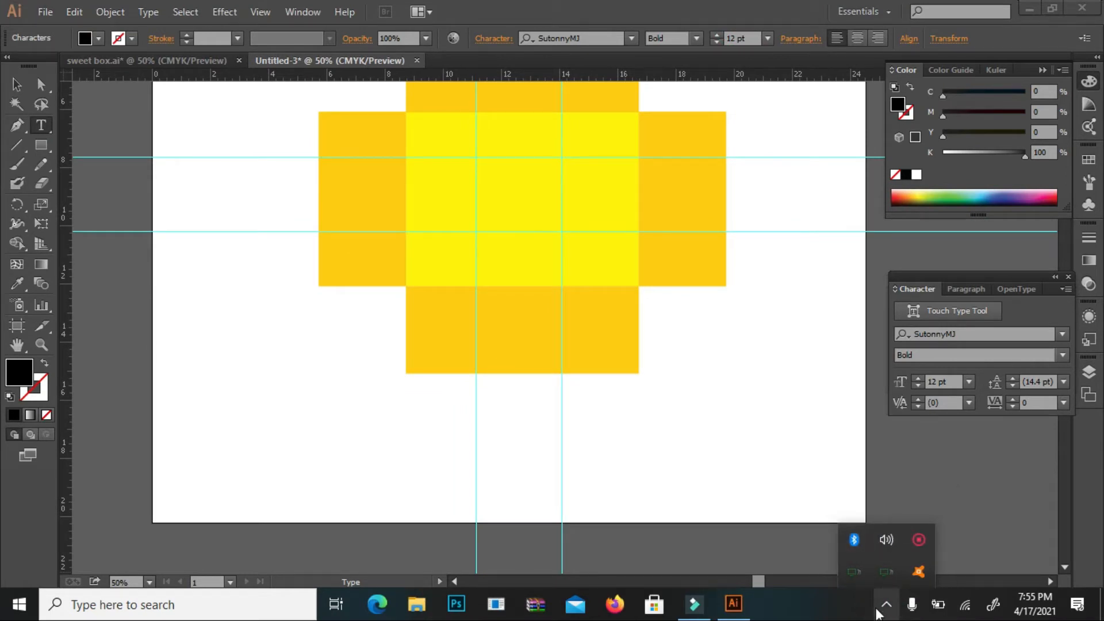
{"action": "left_click", "coordinate": [878, 609]}
{"action": "left_click", "coordinate": [882, 608]}
{"action": "left_click", "coordinate": [883, 602]}
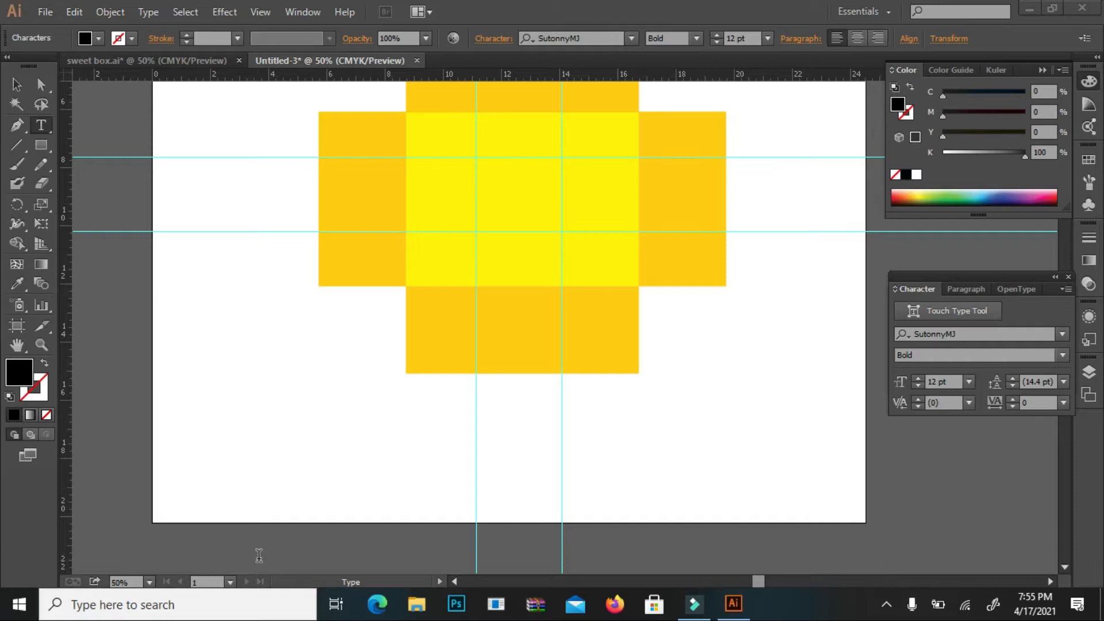
{"action": "left_click", "coordinate": [233, 598]}
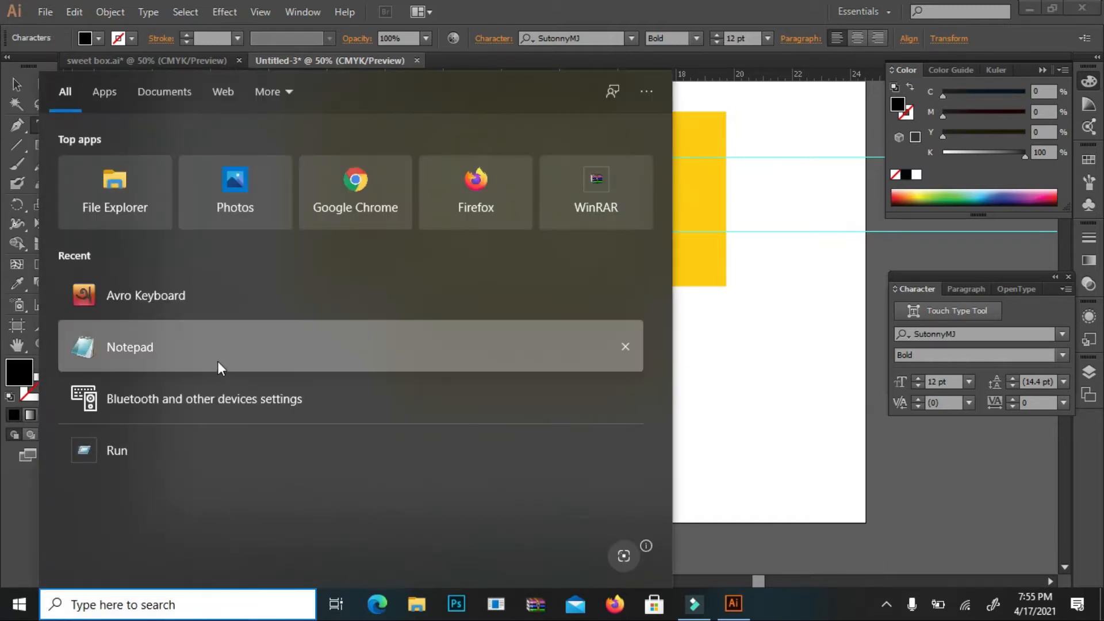
{"action": "type", "text": "b"}
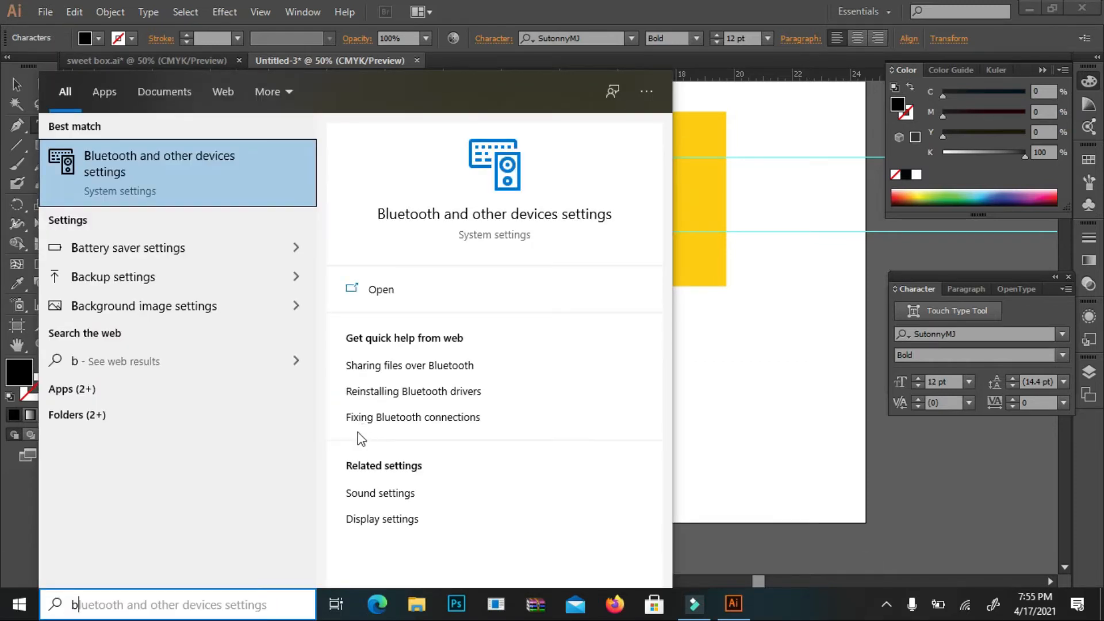
{"action": "type", "text": "ij"}
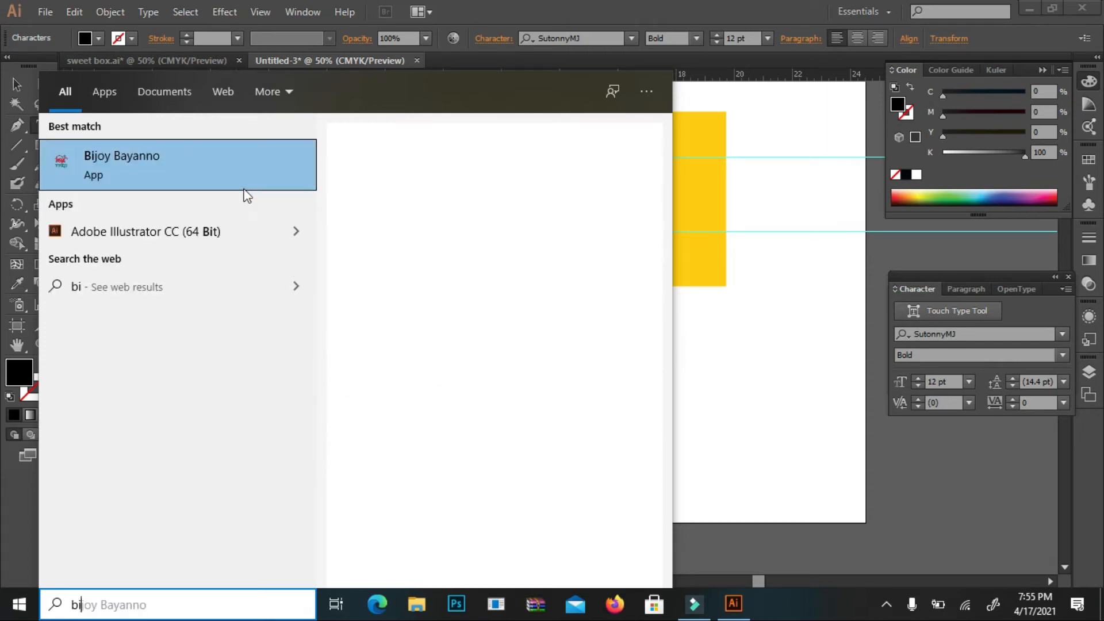
{"action": "left_click", "coordinate": [223, 162]}
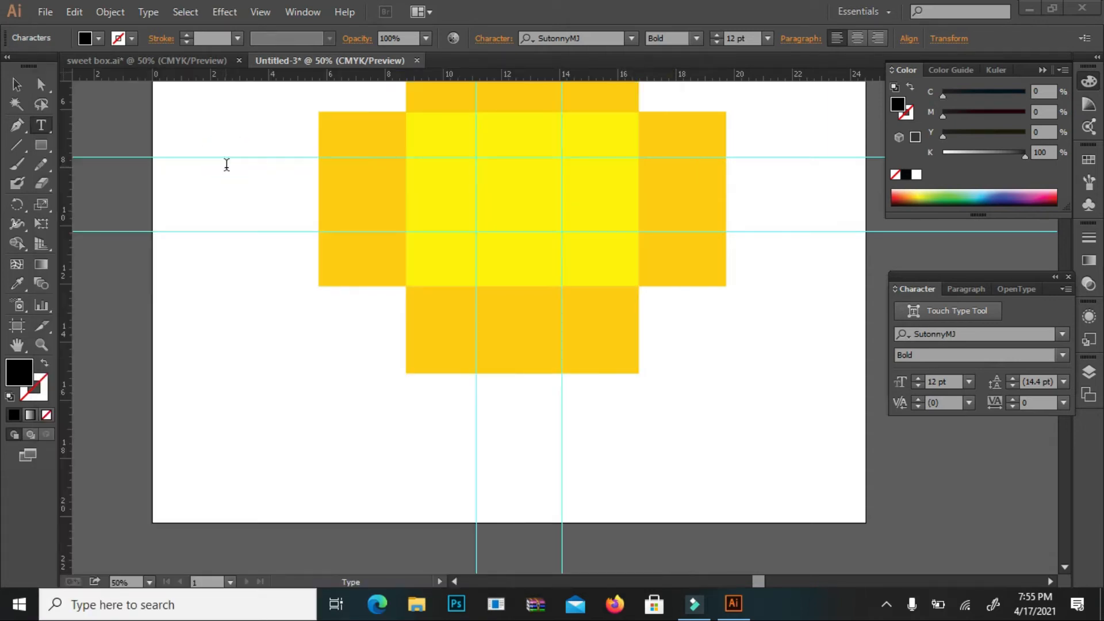
{"action": "left_click", "coordinate": [887, 602]}
Step: Clear the empty text object from the blank area beside the box panels
{"action": "left_click", "coordinate": [215, 346]}
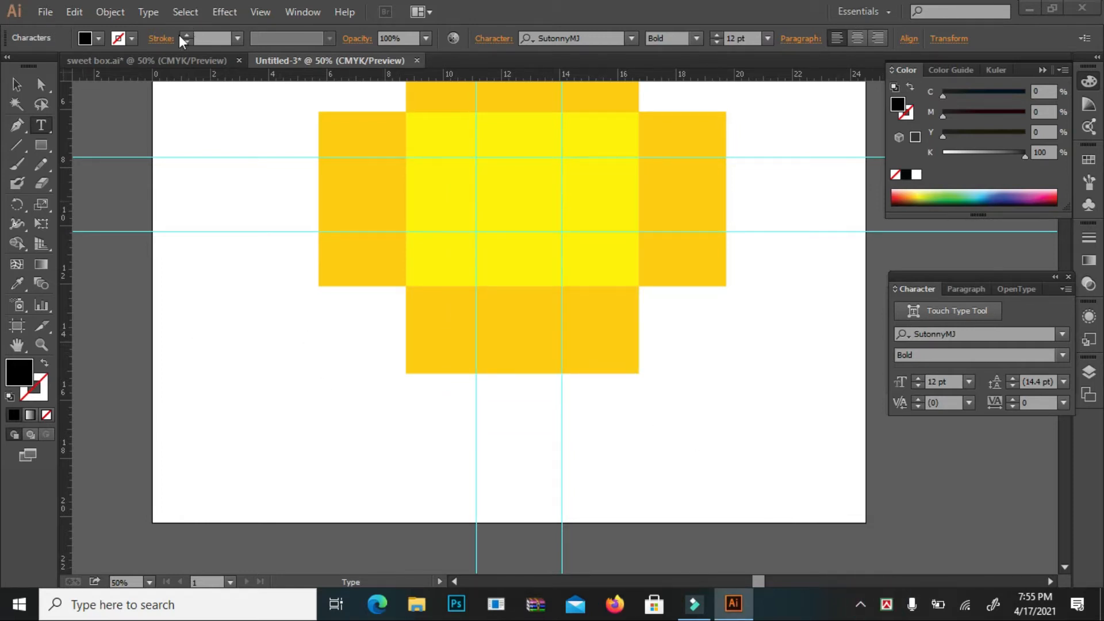
{"action": "left_click", "coordinate": [17, 85]}
{"action": "left_click_drag", "start_coordinate": [212, 337], "coordinate": [154, 442]}
{"action": "key", "text": "Delete"}
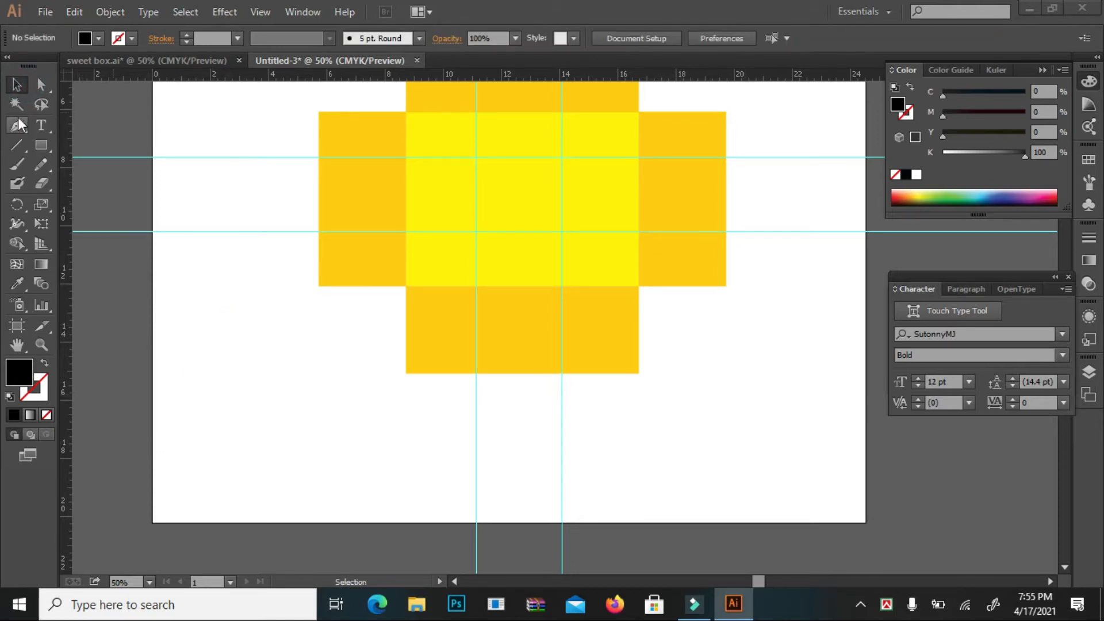
Step: Add a point text with the Bangla letter ম in the blank area beside the panels and enlarge it to 41 pt
{"action": "left_click", "coordinate": [41, 125]}
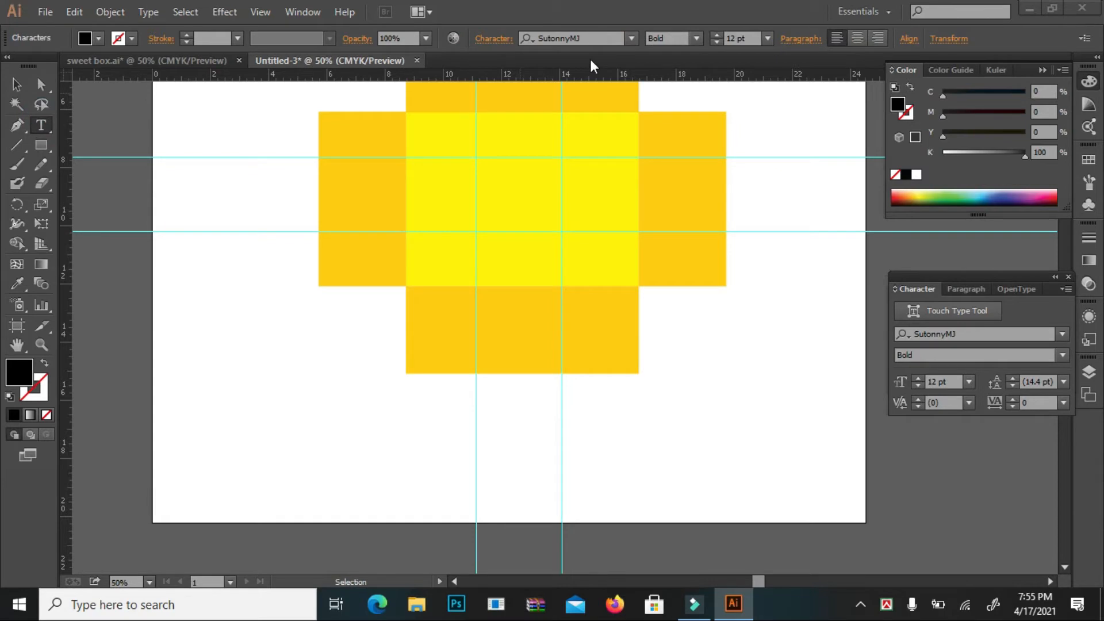
{"action": "left_click", "coordinate": [236, 296]}
{"action": "left_click", "coordinate": [360, 138], "text": "ctrl"}
{"action": "left_click", "coordinate": [224, 299]}
{"action": "left_click", "coordinate": [18, 84]}
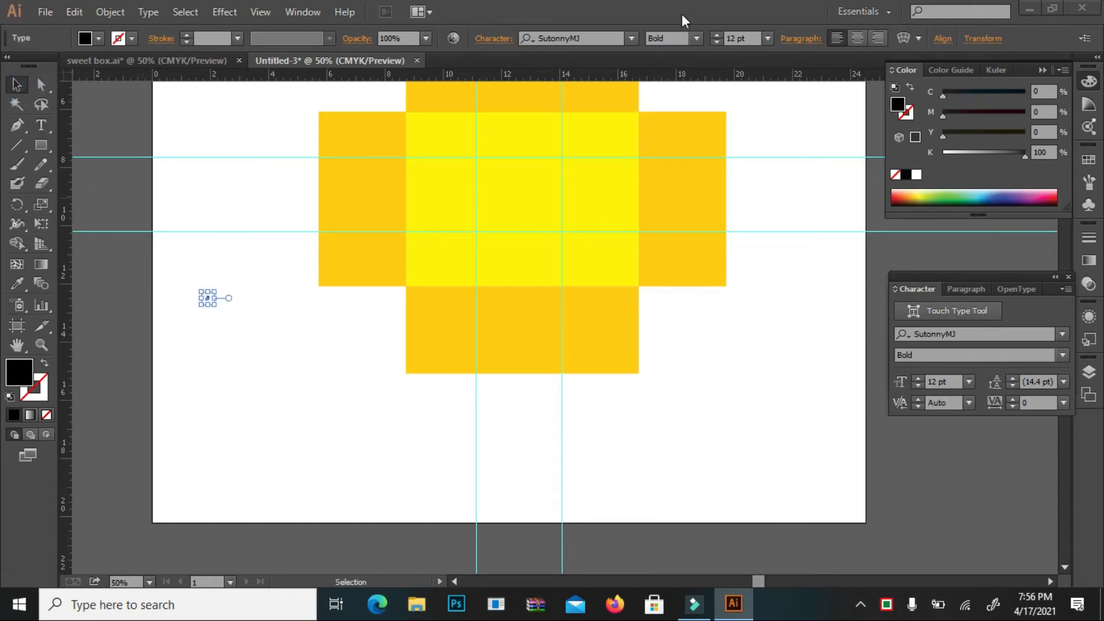
{"action": "left_click", "coordinate": [718, 35]}
Step: Extend the letter ম into the Bangla word মিষ্টান্ন
{"action": "left_click", "coordinate": [40, 349]}
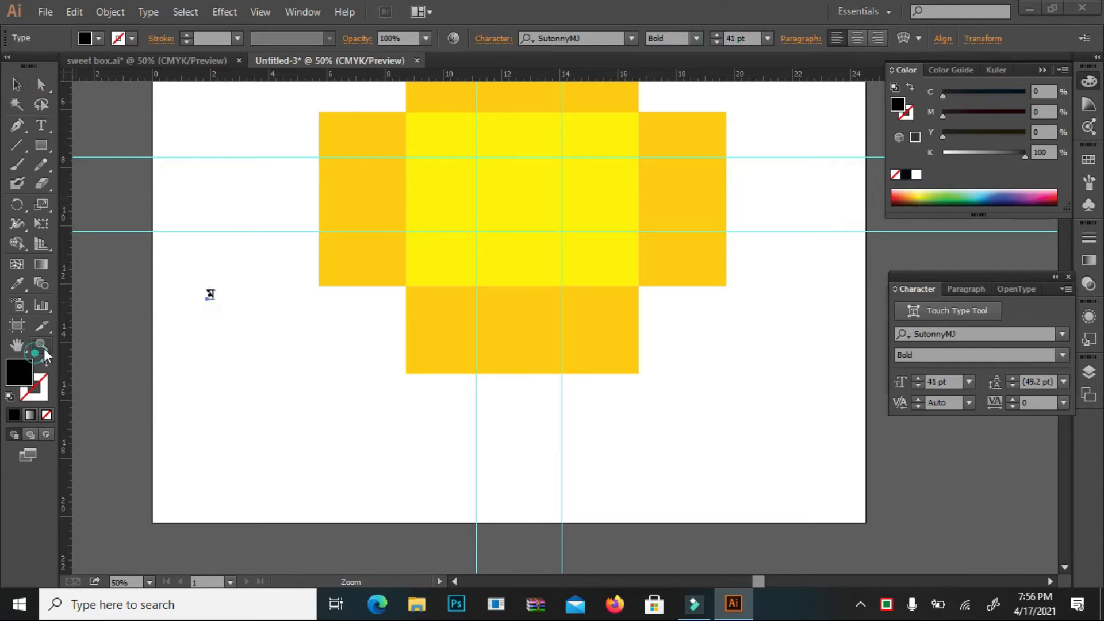
{"action": "left_click", "coordinate": [294, 312]}
{"action": "left_click", "coordinate": [296, 312]}
{"action": "left_click", "coordinate": [861, 330]}
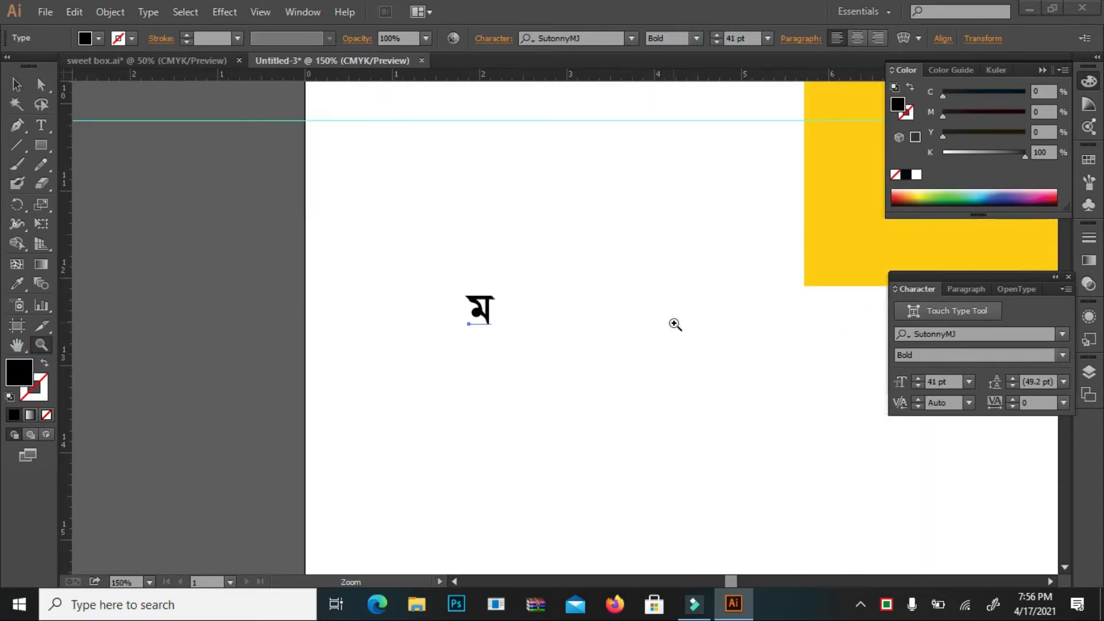
{"action": "left_click", "coordinate": [673, 323]}
{"action": "scroll", "coordinate": [515, 276], "scroll_direction": "down", "scroll_amount": 2}
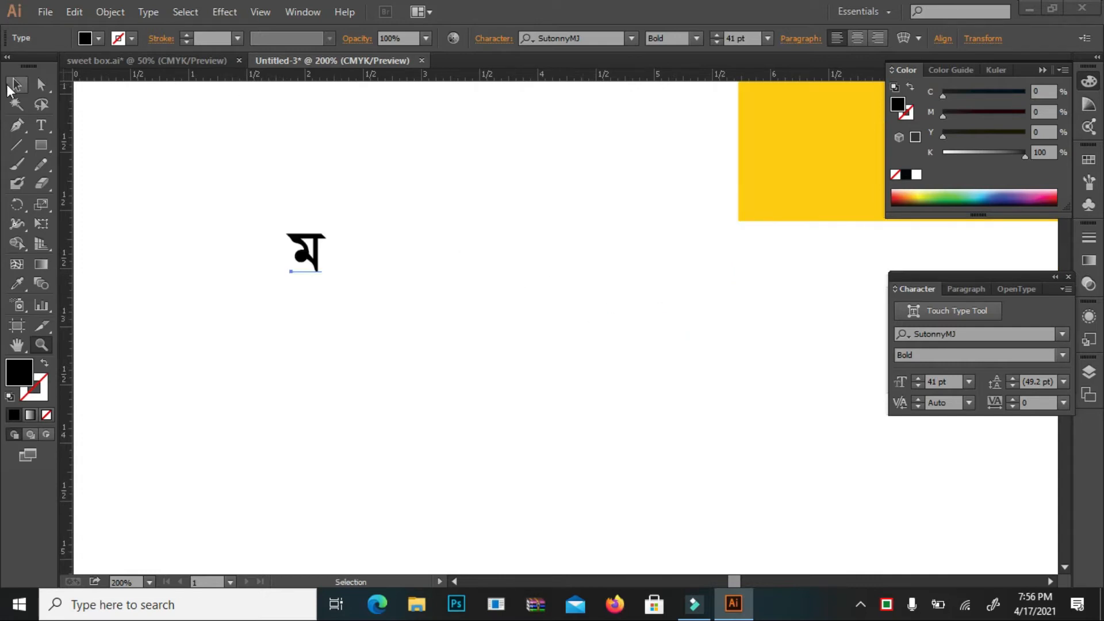
{"action": "left_click", "coordinate": [16, 87]}
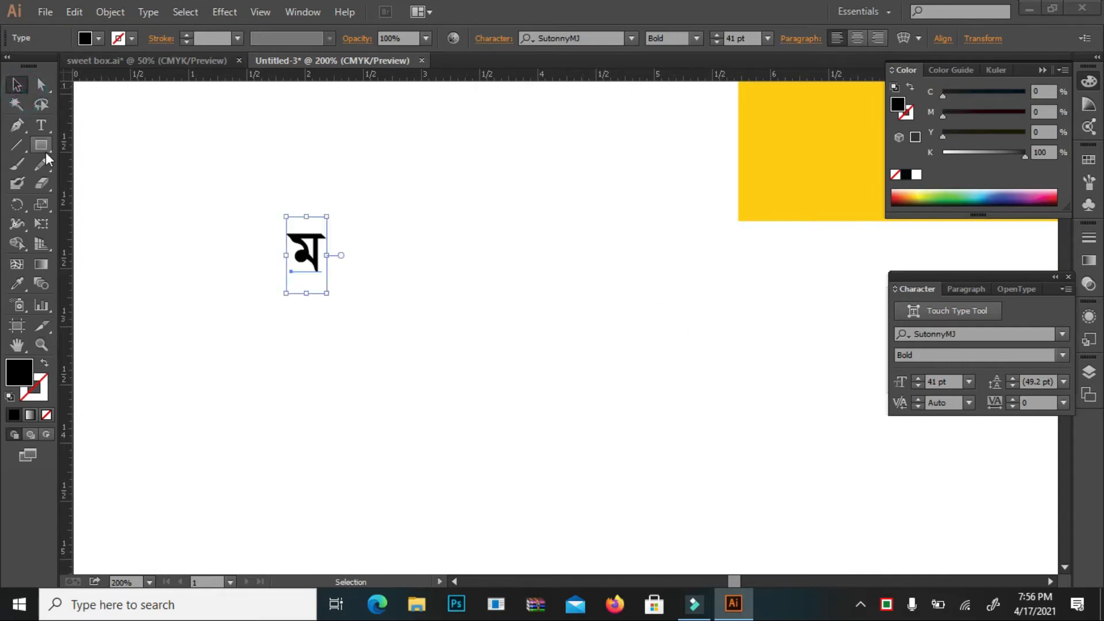
{"action": "left_click", "coordinate": [580, 39]}
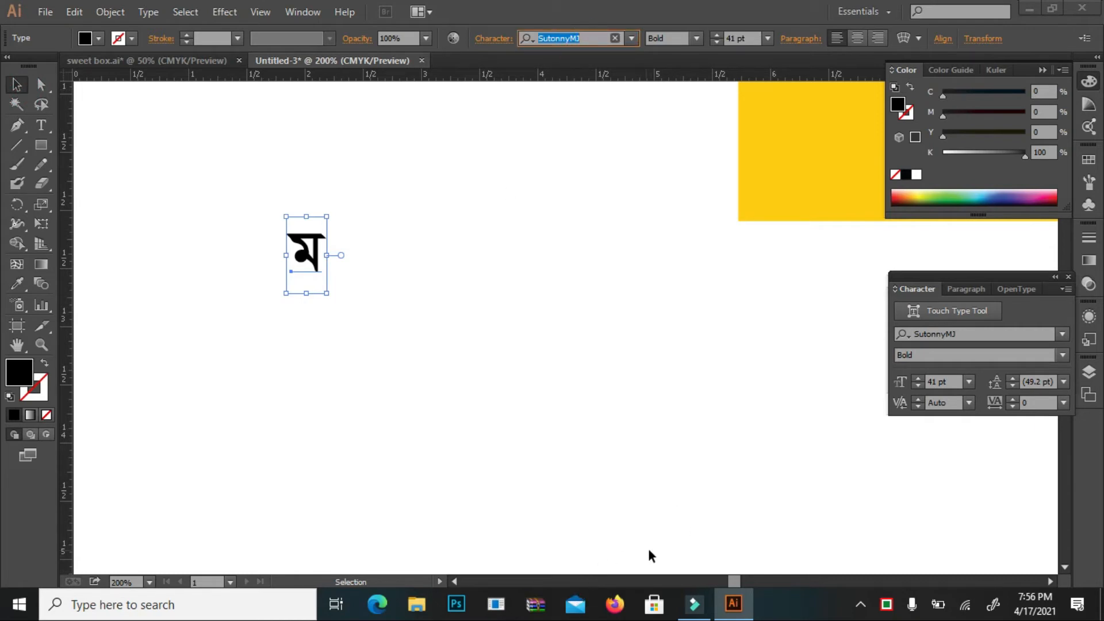
{"action": "scroll", "coordinate": [288, 215], "scroll_direction": "down", "scroll_amount": 2}
{"action": "double_click", "coordinate": [305, 204]}
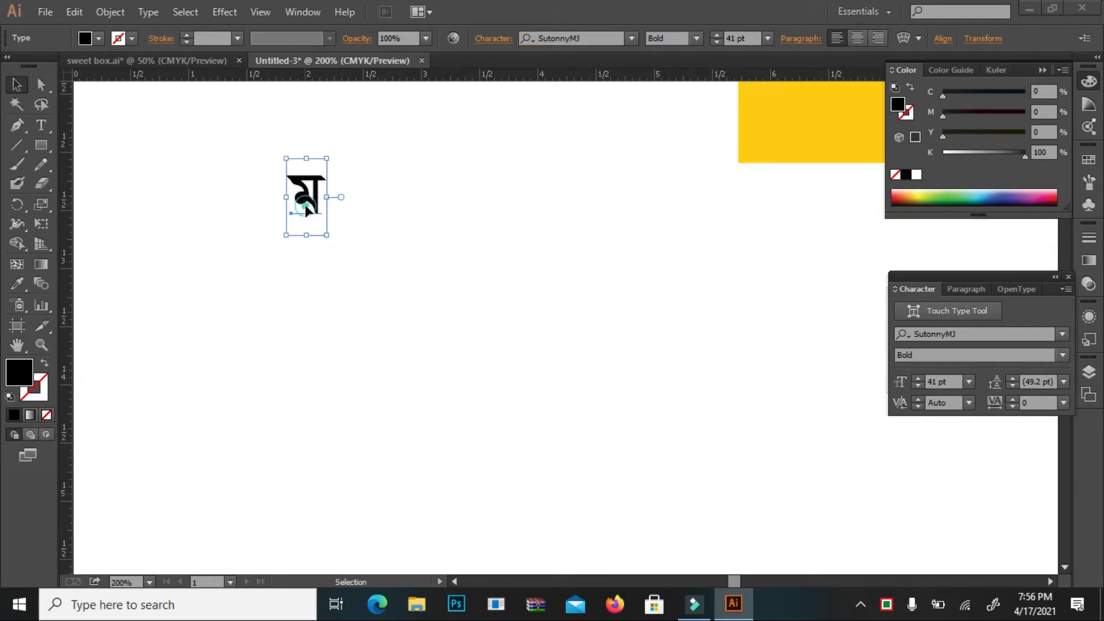
{"action": "left_click", "coordinate": [292, 210]}
{"action": "left_click", "coordinate": [293, 168]}
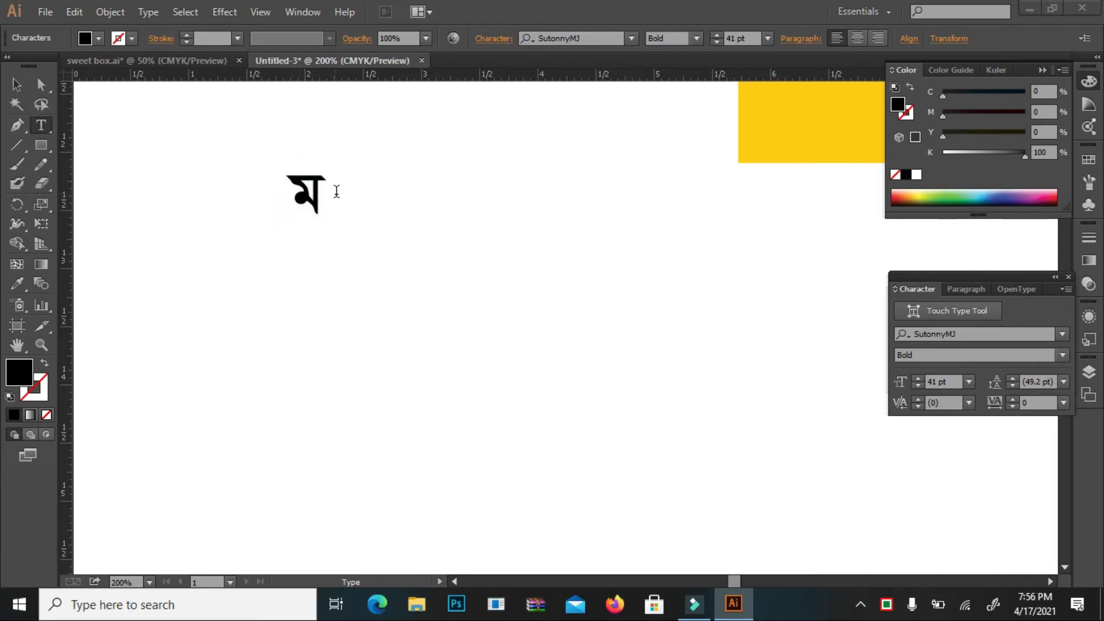
{"action": "type", "text": "ি"}
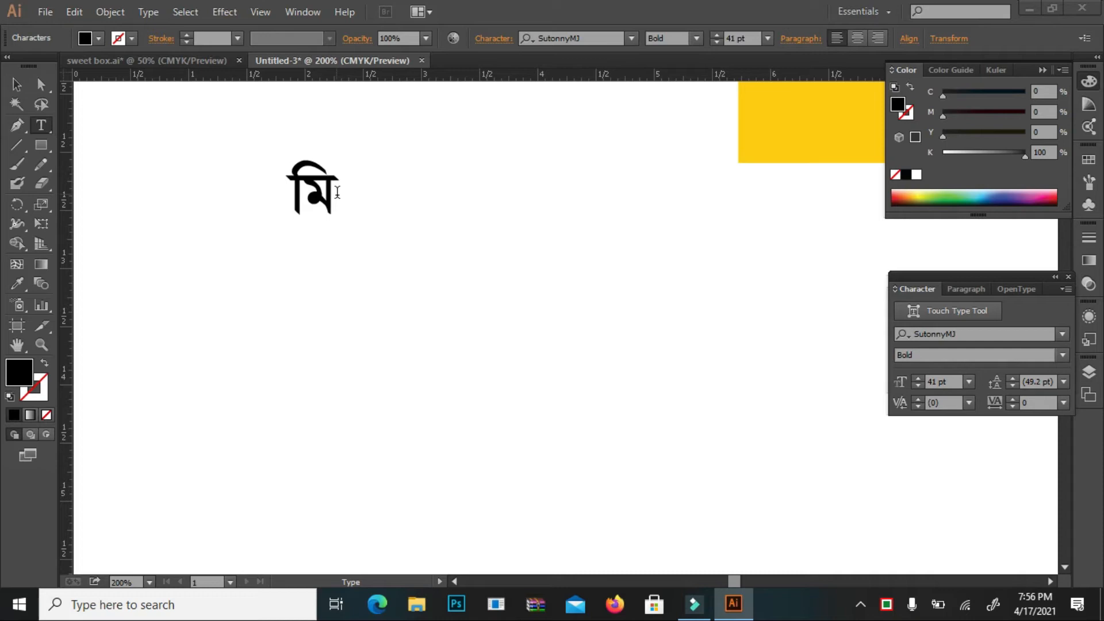
{"action": "type", "text": "ষ্টা"}
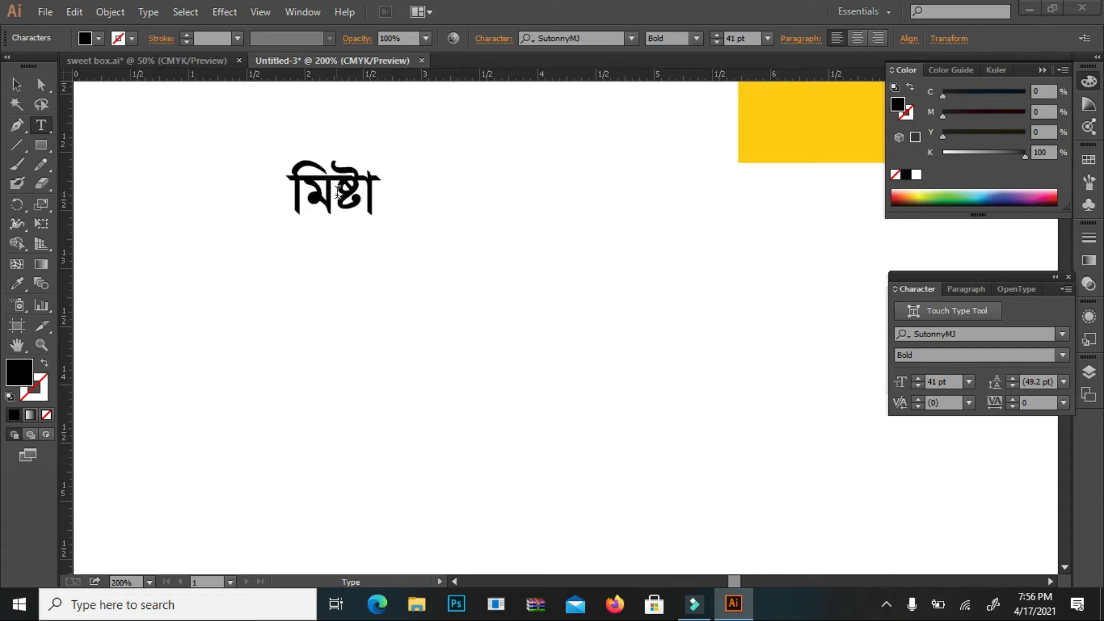
{"action": "type", "text": "ন্ন"}
{"action": "key", "text": "BackSpace"}
{"action": "type", "text": "ন্ন"}
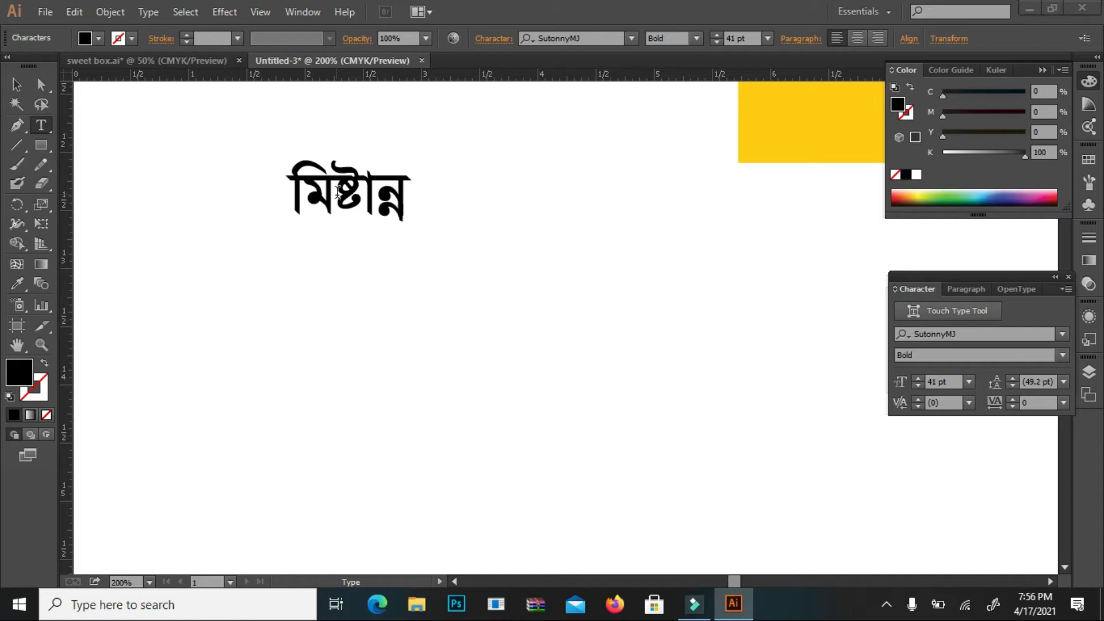
Step: Add a second line reading ভান্ডার below the word মিষ্টান্ন
{"action": "key", "text": "Return"}
{"action": "type", "text": "ভ"}
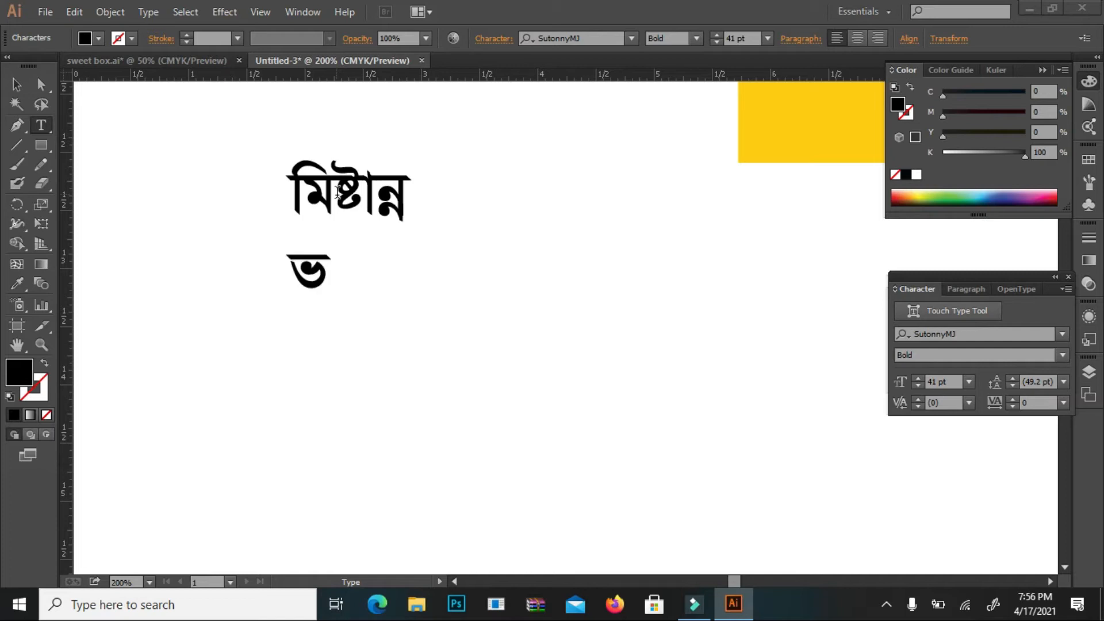
{"action": "type", "text": "ান্"}
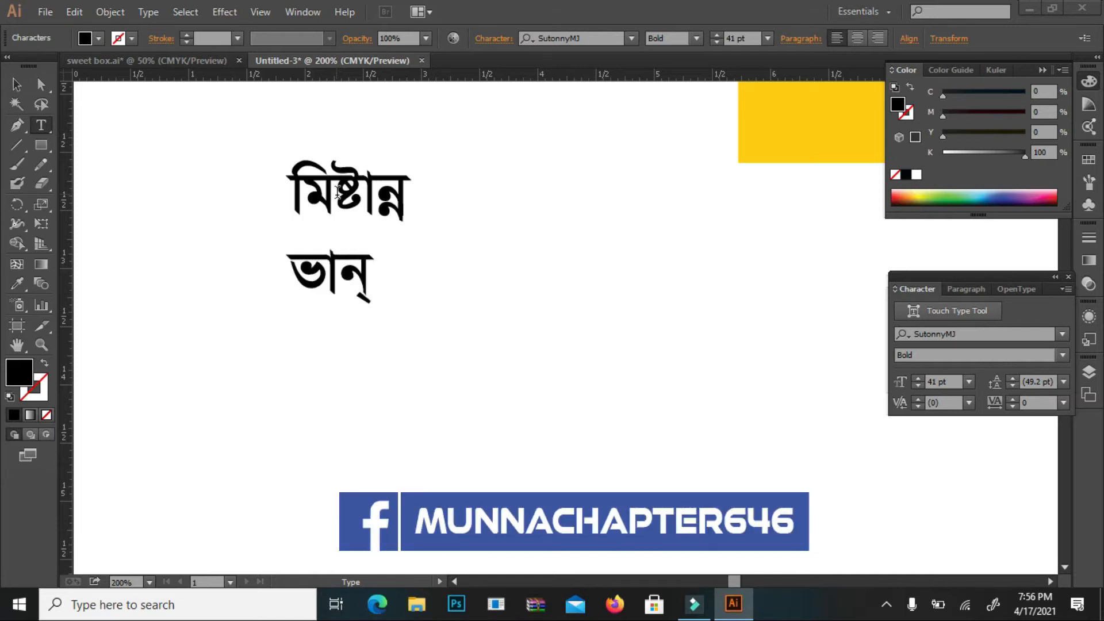
{"action": "type", "text": "ডার"}
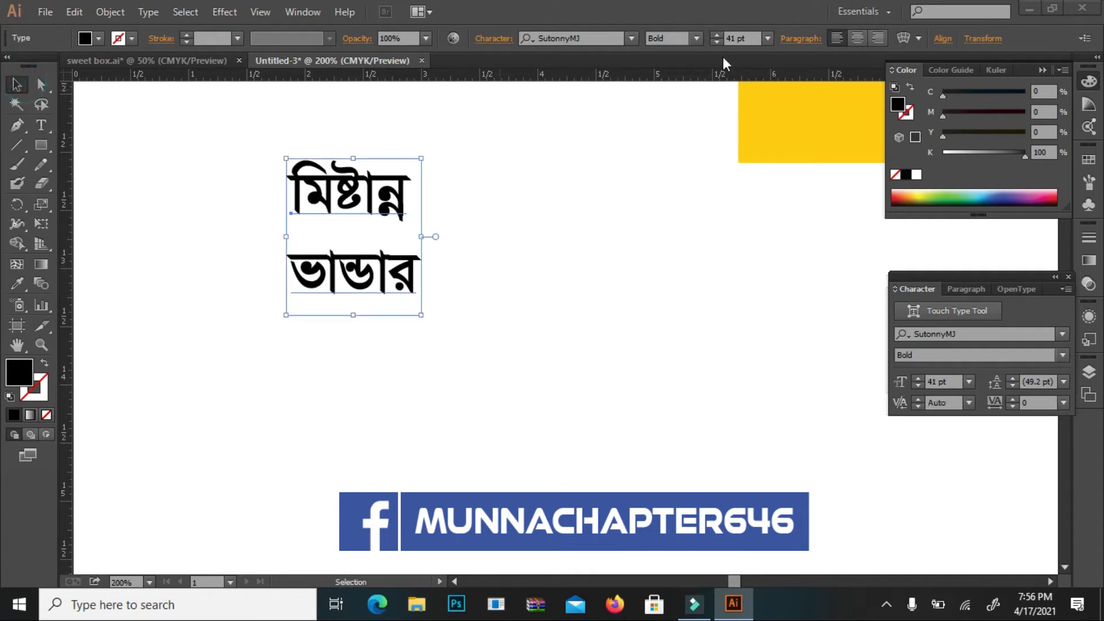
Step: Set the font of the two-line Bangla text to Li Kongka Borno ANSI V2
{"action": "left_click", "coordinate": [633, 39]}
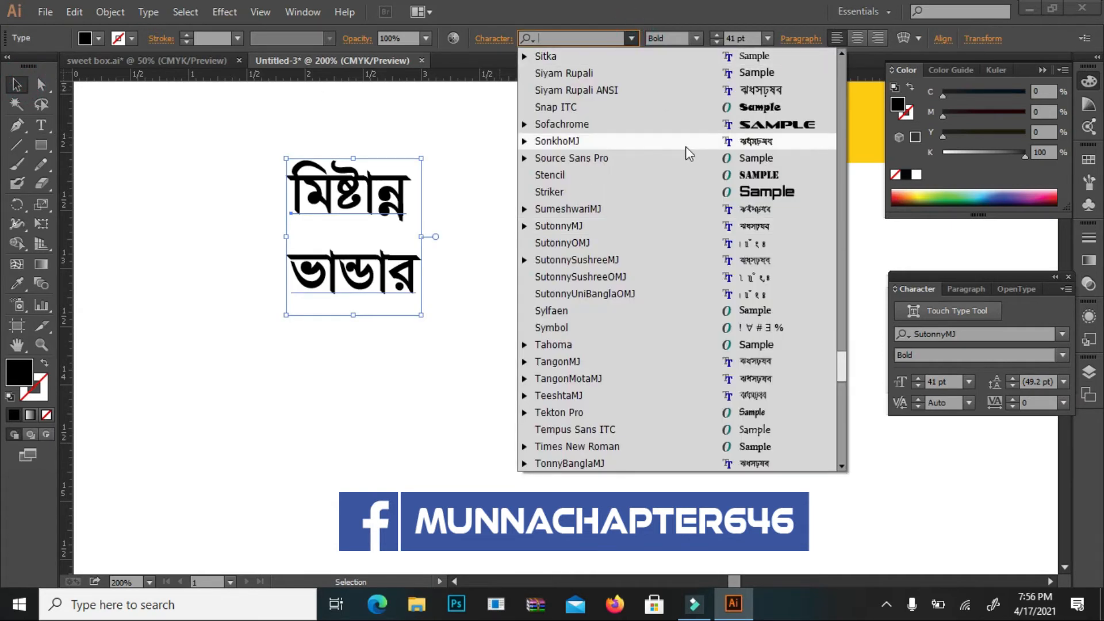
{"action": "key", "text": "Up"}
{"action": "key", "text": "Up"}
{"action": "key", "text": "Up"}
{"action": "key", "text": "Up"}
{"action": "key", "text": "Up"}
{"action": "key", "text": "Up"}
{"action": "key", "text": "Up"}
{"action": "key", "text": "Up"}
{"action": "key", "text": "Up"}
{"action": "key", "text": "Up"}
{"action": "key", "text": "Up"}
{"action": "key", "text": "Up"}
{"action": "key", "text": "Up"}
{"action": "key", "text": "Up"}
{"action": "key", "text": "Up"}
{"action": "key", "text": "Up"}
{"action": "key", "text": "Up"}
{"action": "key", "text": "Up"}
{"action": "key", "text": "Up"}
{"action": "key", "text": "Up"}
{"action": "key", "text": "Up"}
{"action": "key", "text": "Up"}
{"action": "key", "text": "Up"}
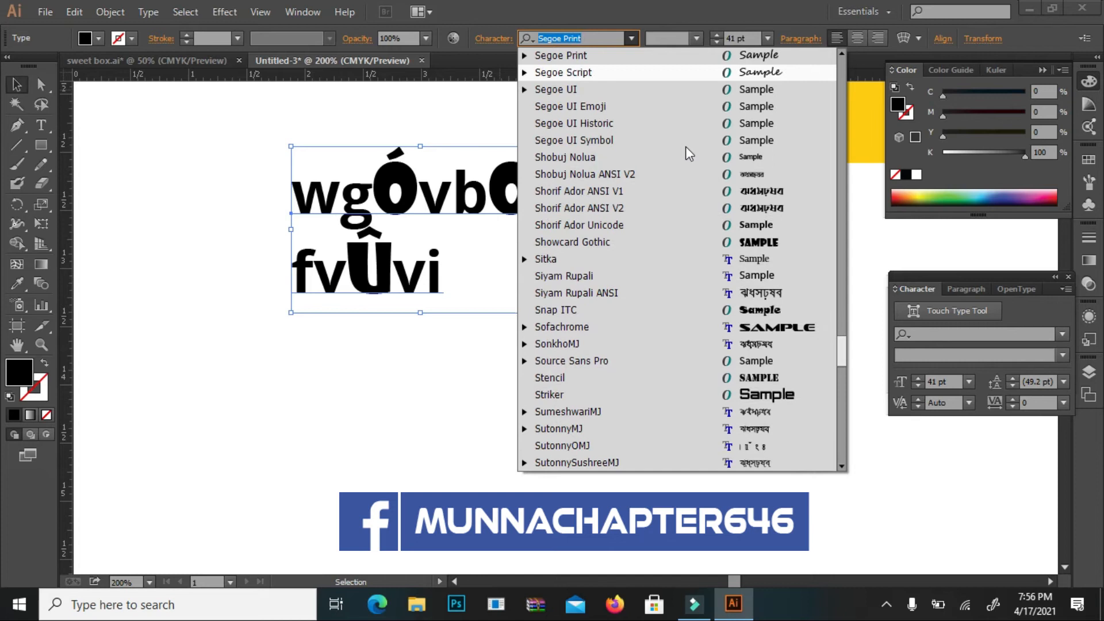
{"action": "key", "text": "Up"}
{"action": "key", "text": "Up"}
{"action": "key", "text": "Up"}
{"action": "key", "text": "Up"}
{"action": "key", "text": "Up"}
{"action": "key", "text": "Up"}
{"action": "key", "text": "Up"}
{"action": "key", "text": "Up"}
{"action": "key", "text": "Up"}
{"action": "key", "text": "Up"}
{"action": "key", "text": "Up"}
{"action": "key", "text": "Up"}
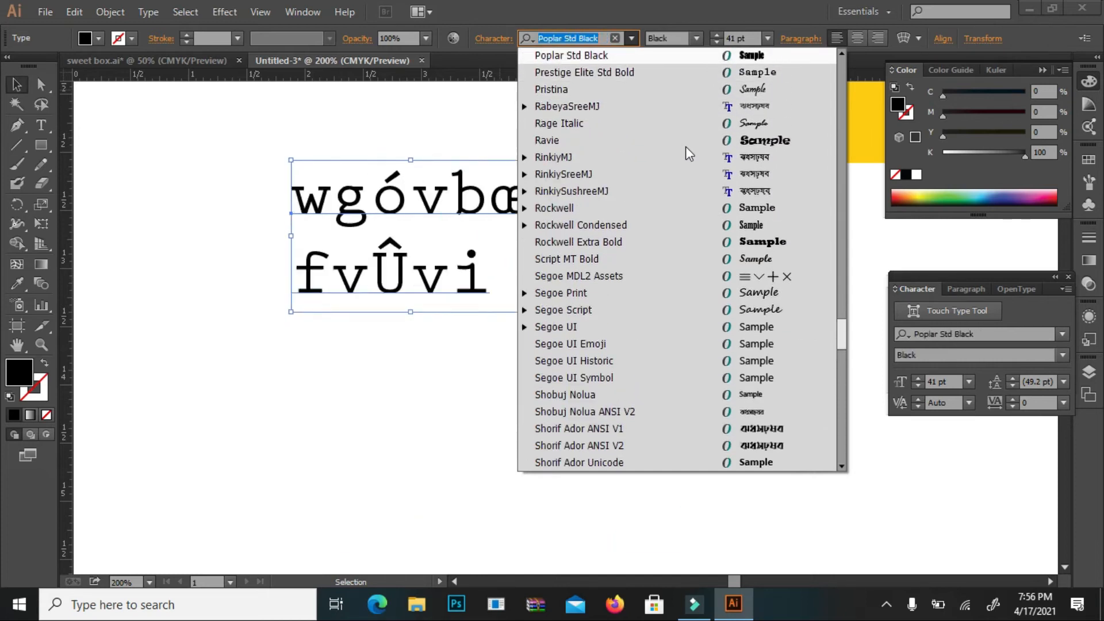
{"action": "key", "text": "Up"}
{"action": "key", "text": "Up"}
{"action": "key", "text": "Up"}
{"action": "key", "text": "Up"}
{"action": "key", "text": "Up"}
{"action": "key", "text": "Up"}
{"action": "key", "text": "Up"}
{"action": "key", "text": "Up"}
{"action": "key", "text": "Up"}
{"action": "key", "text": "Up"}
{"action": "key", "text": "Up"}
{"action": "key", "text": "Up"}
{"action": "key", "text": "Up"}
{"action": "key", "text": "Up"}
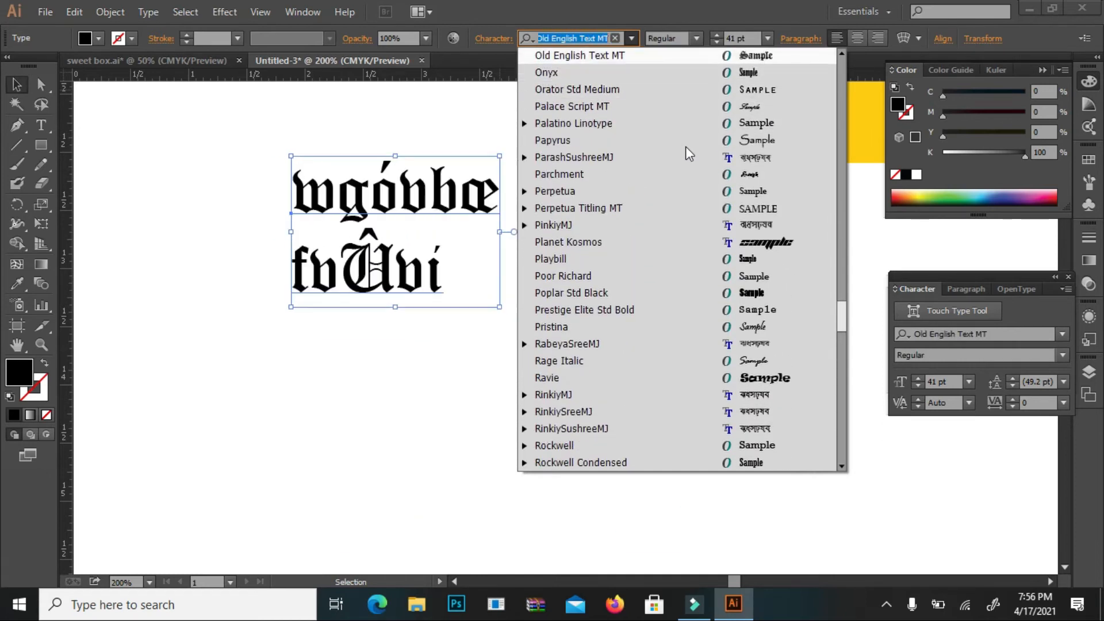
{"action": "key", "text": "Up"}
{"action": "key", "text": "Up"}
{"action": "key", "text": "Up"}
{"action": "key", "text": "Up"}
{"action": "key", "text": "Up"}
{"action": "key", "text": "Up"}
{"action": "key", "text": "Up"}
{"action": "key", "text": "Up"}
{"action": "key", "text": "Up"}
{"action": "key", "text": "Up"}
{"action": "key", "text": "Up"}
{"action": "key", "text": "Up"}
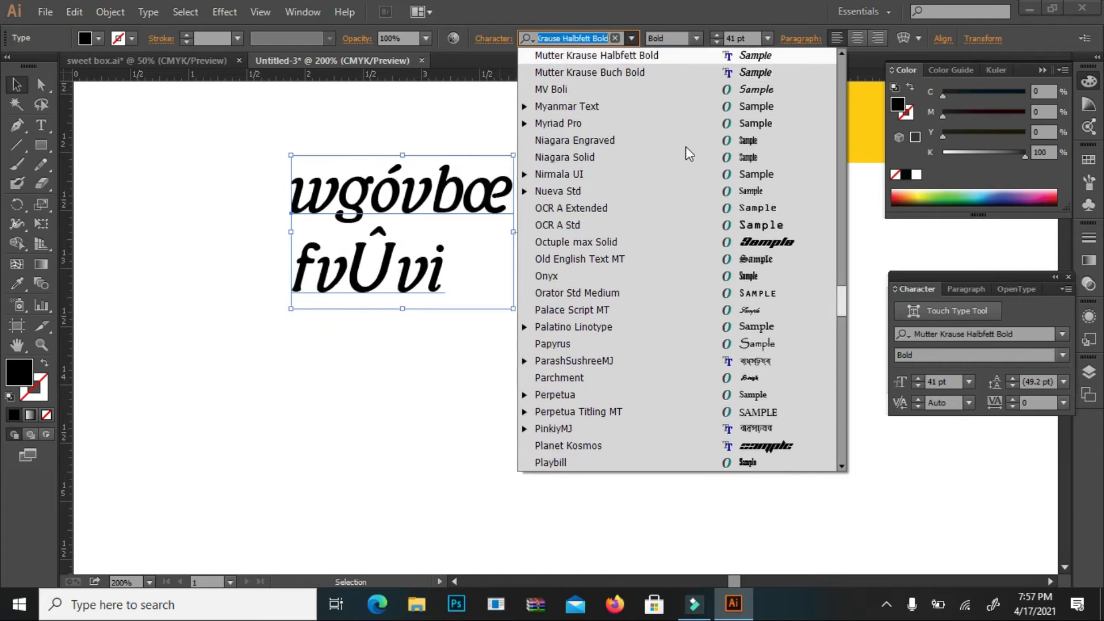
{"action": "key", "text": "Up"}
{"action": "key", "text": "Up"}
{"action": "key", "text": "Up"}
{"action": "key", "text": "Up"}
{"action": "key", "text": "Up"}
{"action": "key", "text": "Up"}
{"action": "key", "text": "Up"}
{"action": "key", "text": "Up"}
{"action": "key", "text": "Up"}
{"action": "key", "text": "Up"}
{"action": "key", "text": "Up"}
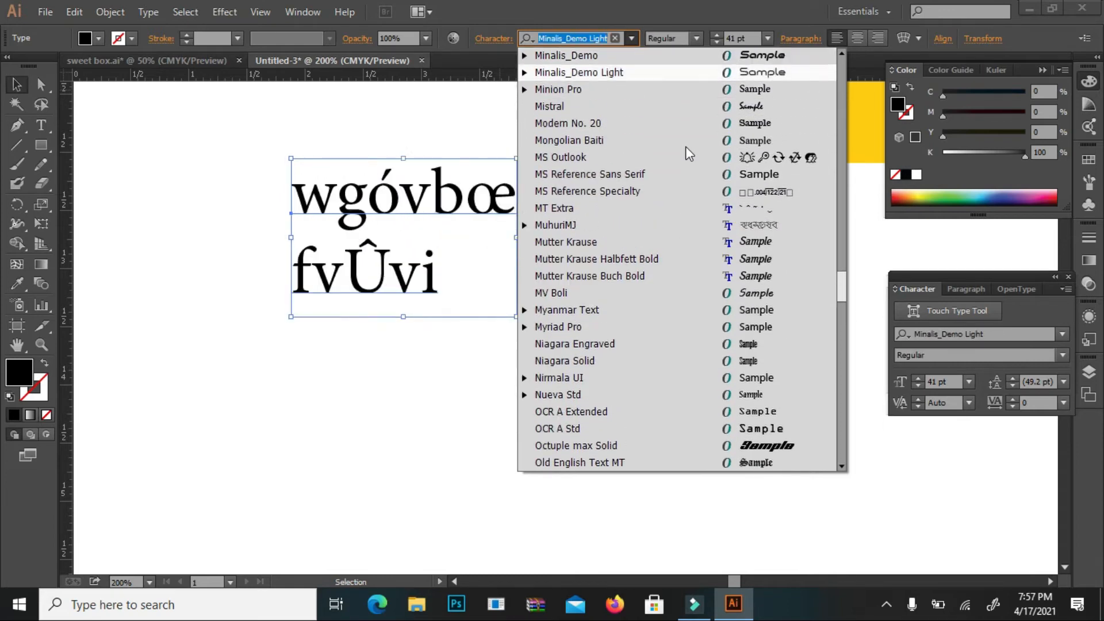
{"action": "key", "text": "Up"}
{"action": "key", "text": "Up"}
{"action": "key", "text": "Up"}
{"action": "key", "text": "Up"}
{"action": "key", "text": "Up"}
{"action": "key", "text": "Up"}
{"action": "key", "text": "Up"}
{"action": "key", "text": "Up"}
{"action": "key", "text": "Up"}
{"action": "key", "text": "Up"}
{"action": "key", "text": "Up"}
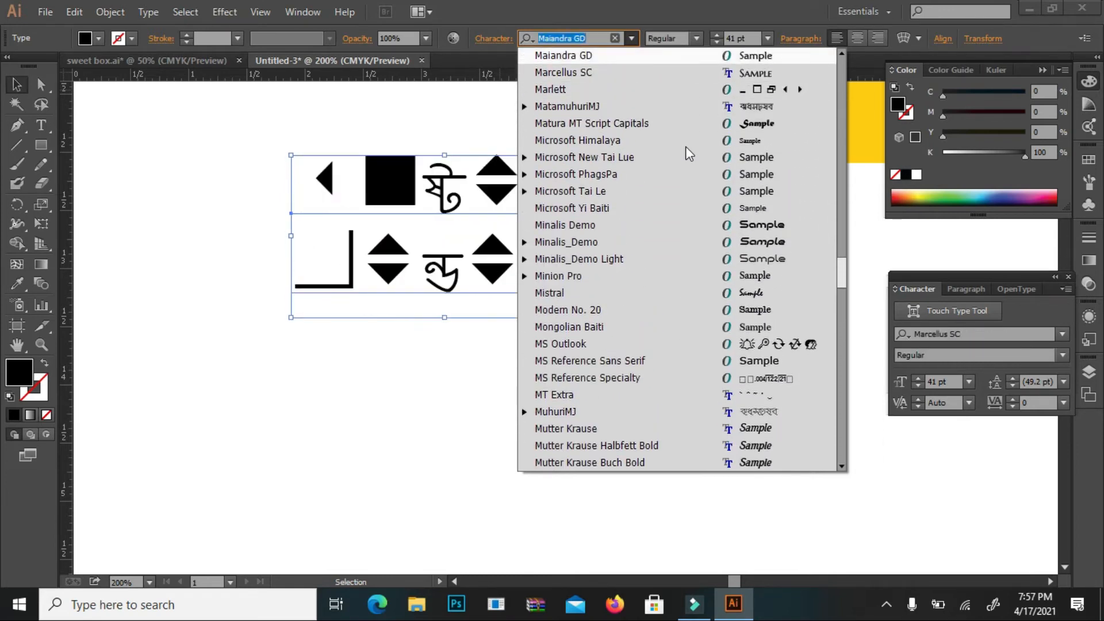
{"action": "key", "text": "Up"}
{"action": "key", "text": "Up"}
{"action": "key", "text": "Up"}
{"action": "key", "text": "Up"}
{"action": "key", "text": "Up"}
{"action": "key", "text": "Up"}
{"action": "key", "text": "Up"}
{"action": "key", "text": "Up"}
{"action": "key", "text": "Up"}
{"action": "key", "text": "Up"}
{"action": "key", "text": "Up"}
{"action": "key", "text": "Up"}
{"action": "key", "text": "Up"}
{"action": "key", "text": "Up"}
{"action": "key", "text": "Up"}
{"action": "key", "text": "Up"}
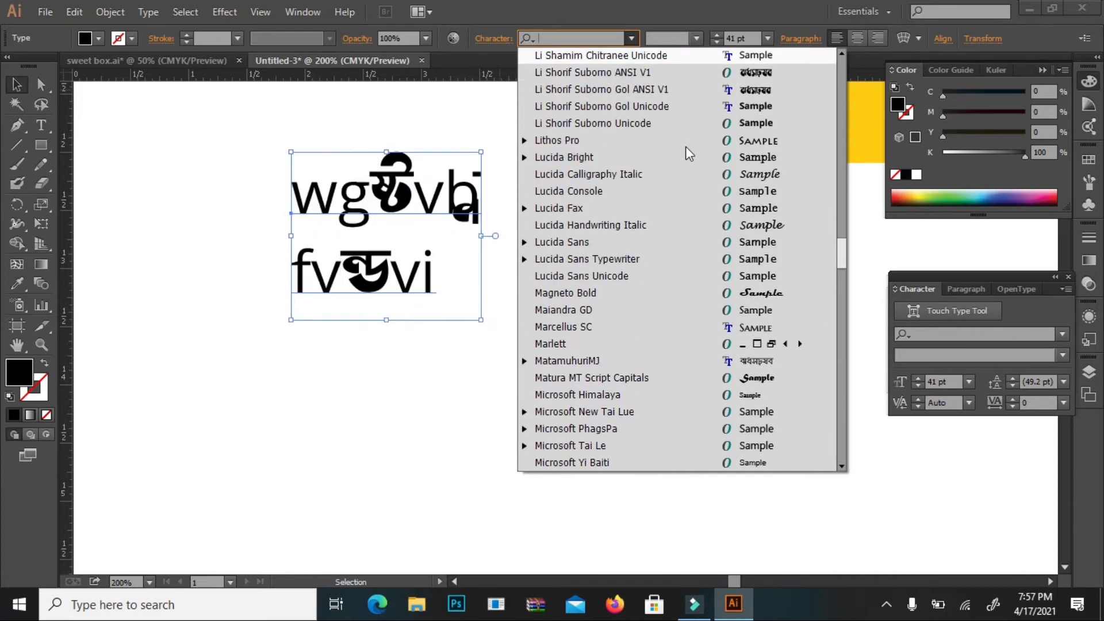
{"action": "key", "text": "Up"}
{"action": "key", "text": "Up"}
{"action": "key", "text": "Up"}
{"action": "key", "text": "Up"}
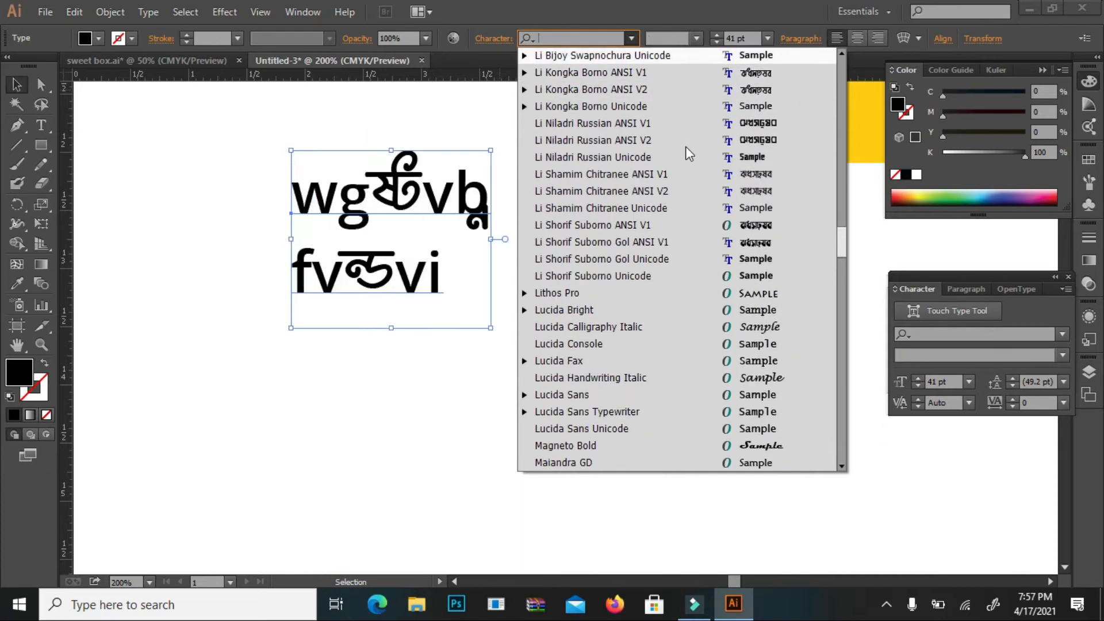
{"action": "key", "text": "Return"}
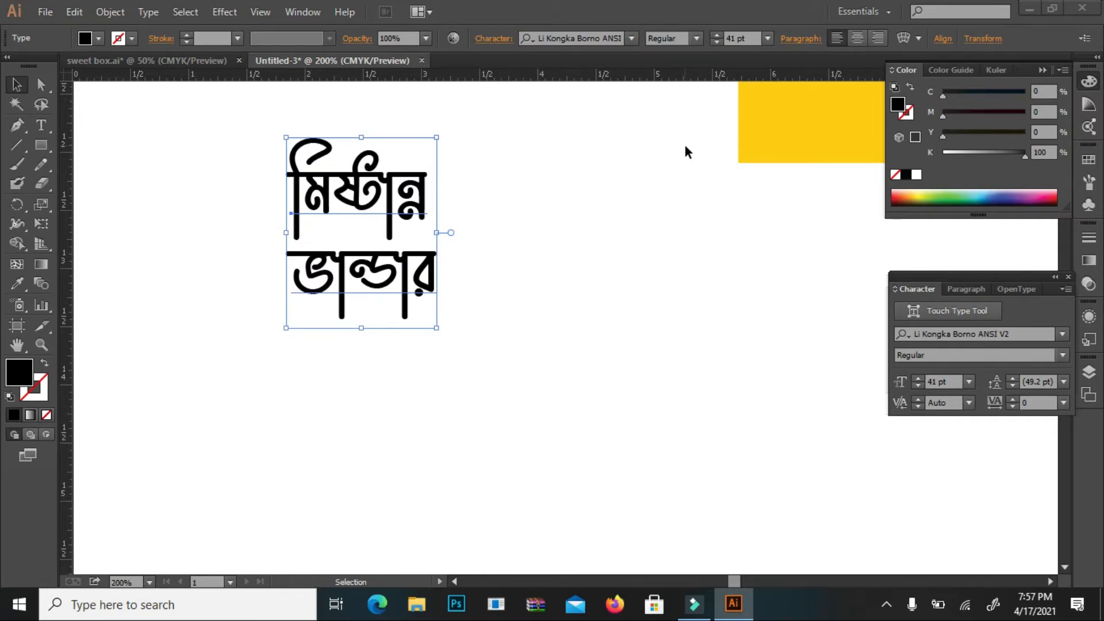
{"action": "left_click", "coordinate": [608, 236]}
Step: Enlarge only the first line, the word মিষ্টান্ন, to 80 pt
{"action": "triple_click", "coordinate": [395, 198]}
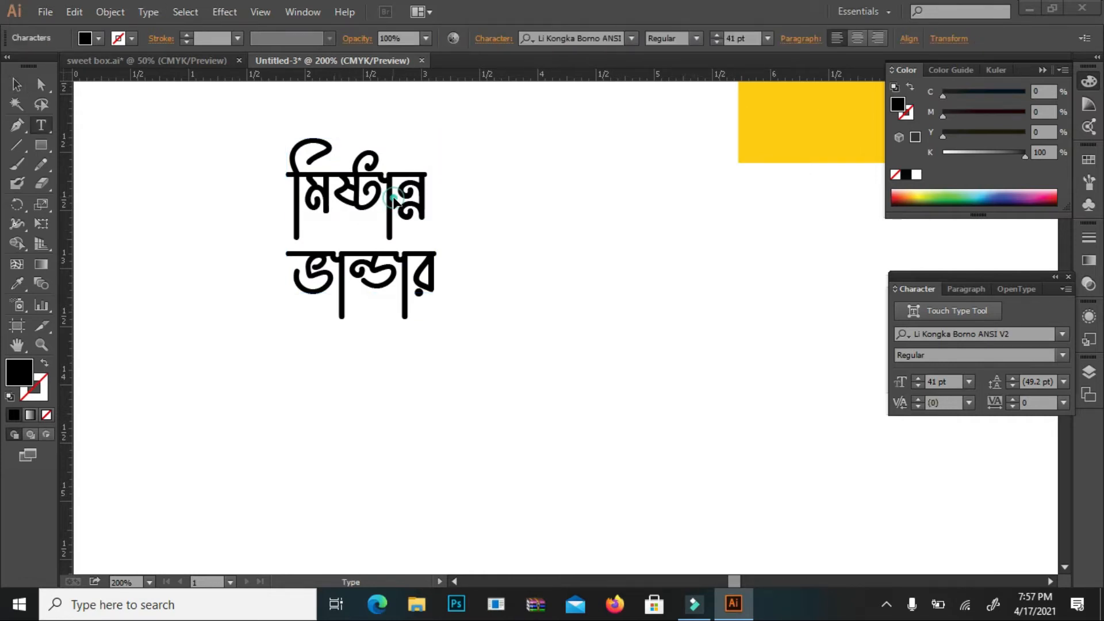
{"action": "left_click", "coordinate": [716, 37]}
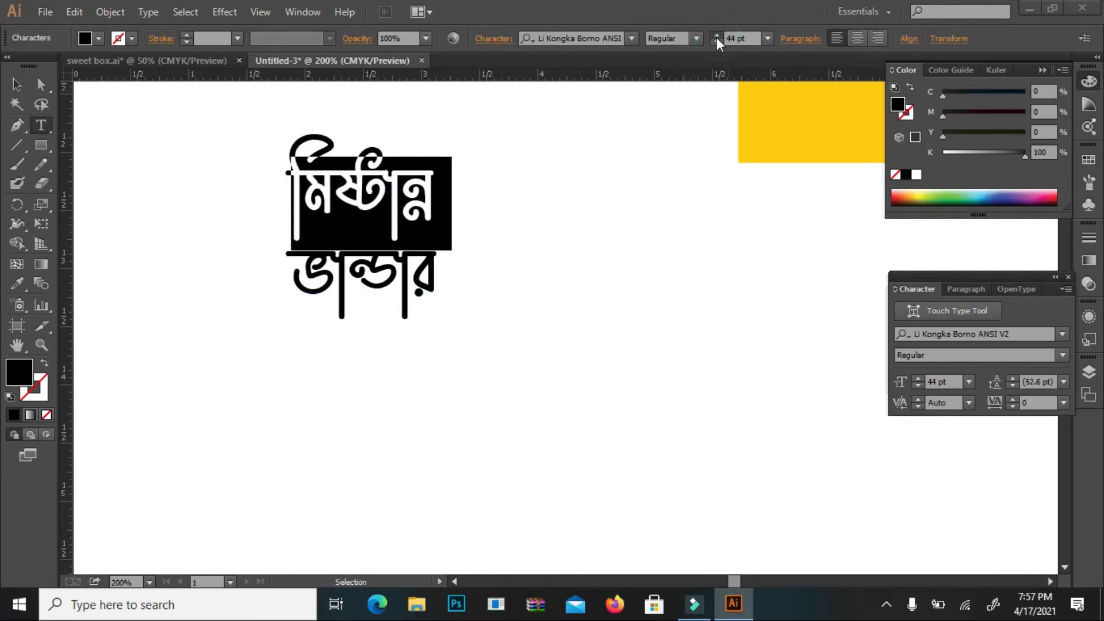
{"action": "left_click", "coordinate": [717, 37]}
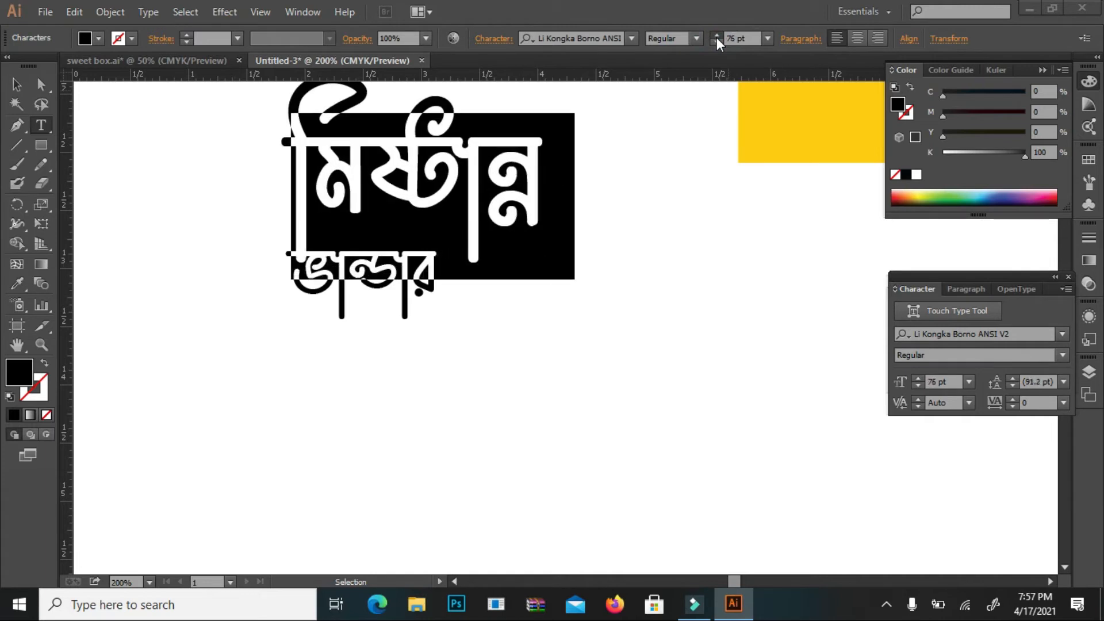
{"action": "left_click", "coordinate": [17, 85]}
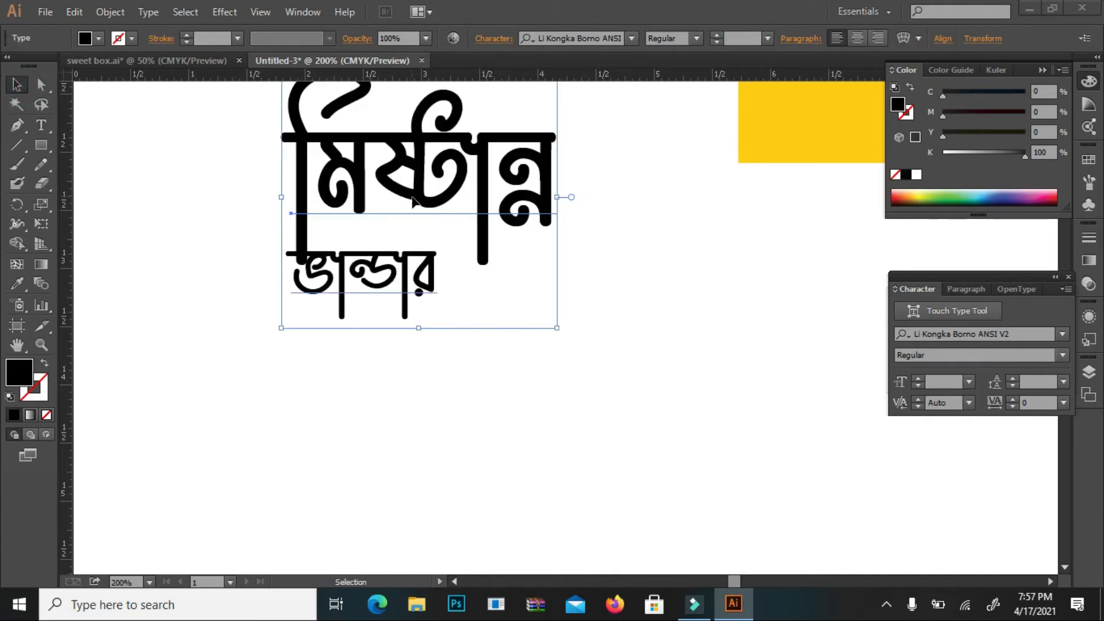
{"action": "left_click_drag", "start_coordinate": [459, 185], "coordinate": [358, 230]}
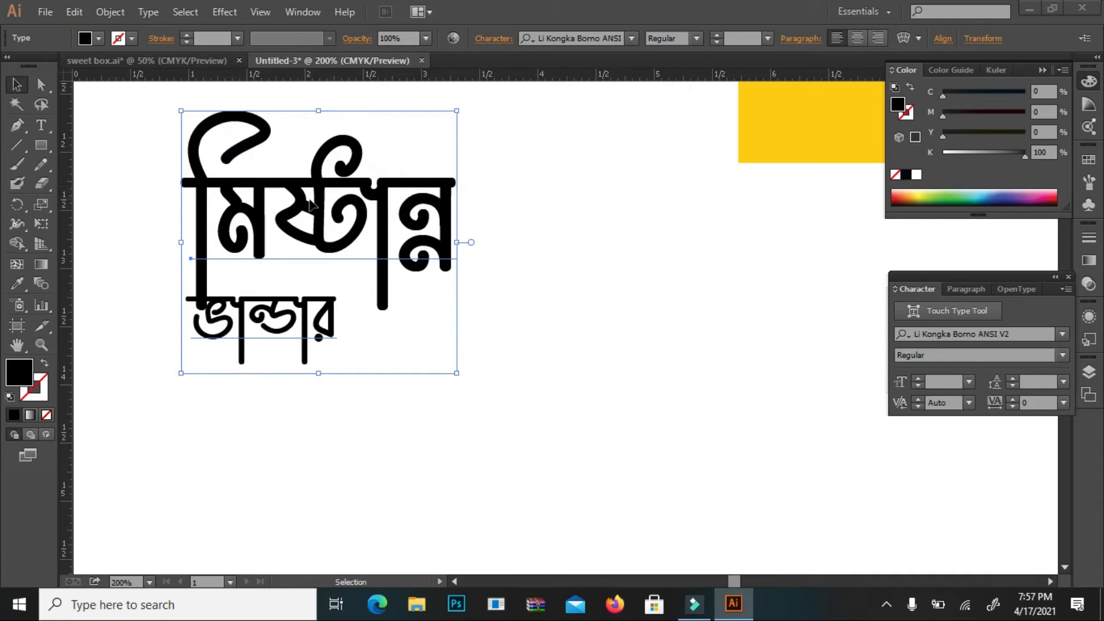
{"action": "left_click", "coordinate": [74, 12]}
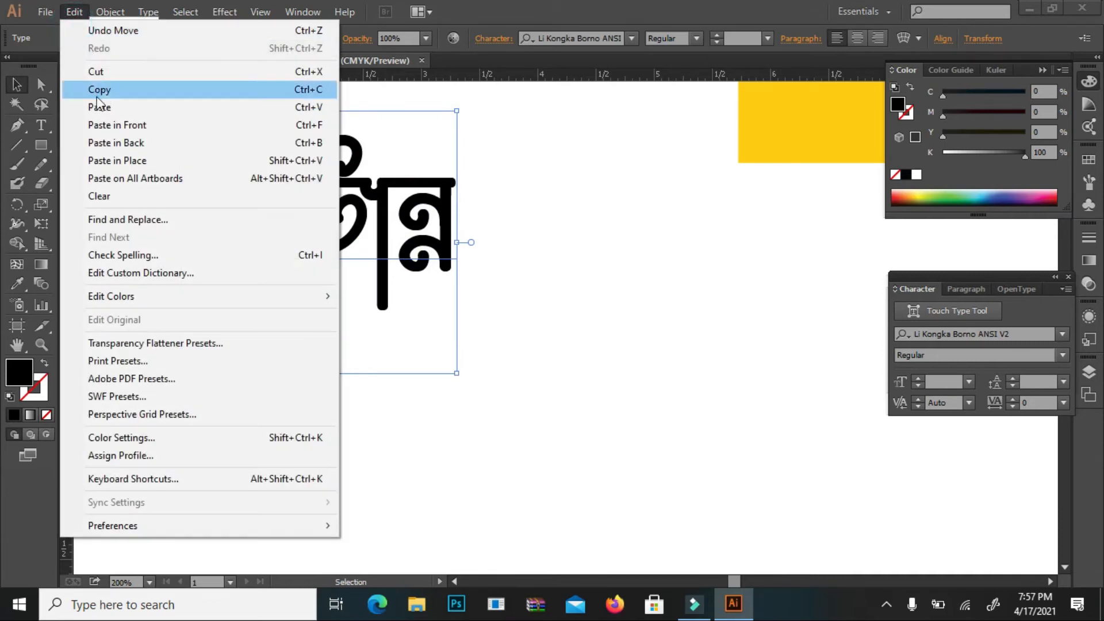
{"action": "left_click", "coordinate": [102, 91]}
{"action": "right_click", "coordinate": [225, 164]}
{"action": "left_click", "coordinate": [247, 170]}
Step: Shift the two-line text block down and to the left, and convert it into ungrouped letter outlines
{"action": "left_click_drag", "start_coordinate": [456, 172], "coordinate": [377, 227]}
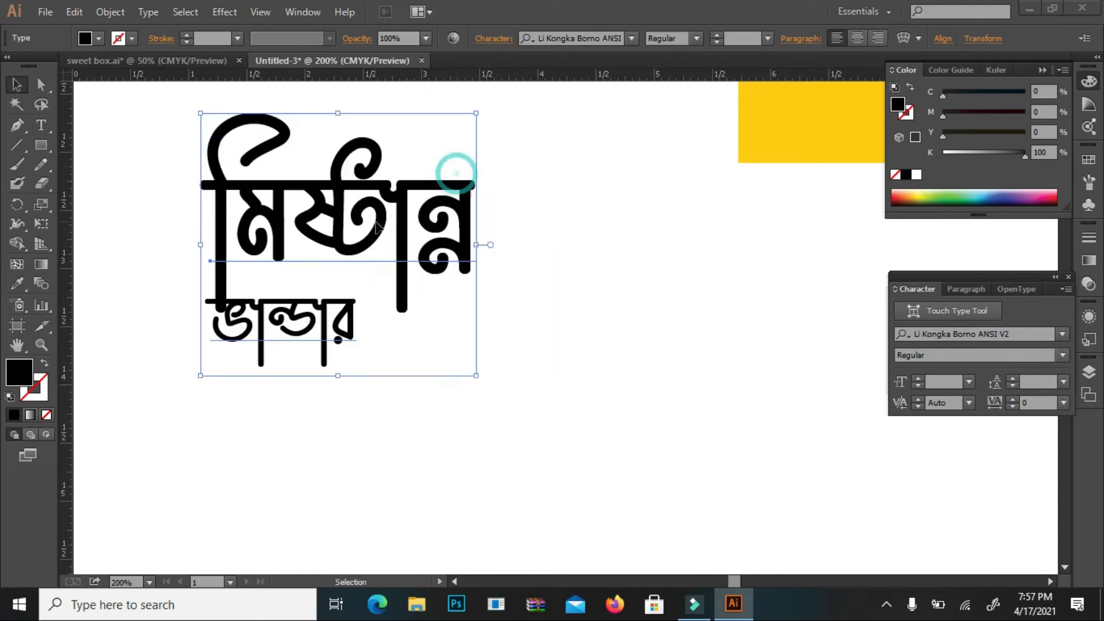
{"action": "right_click", "coordinate": [377, 227]}
{"action": "left_click", "coordinate": [448, 334]}
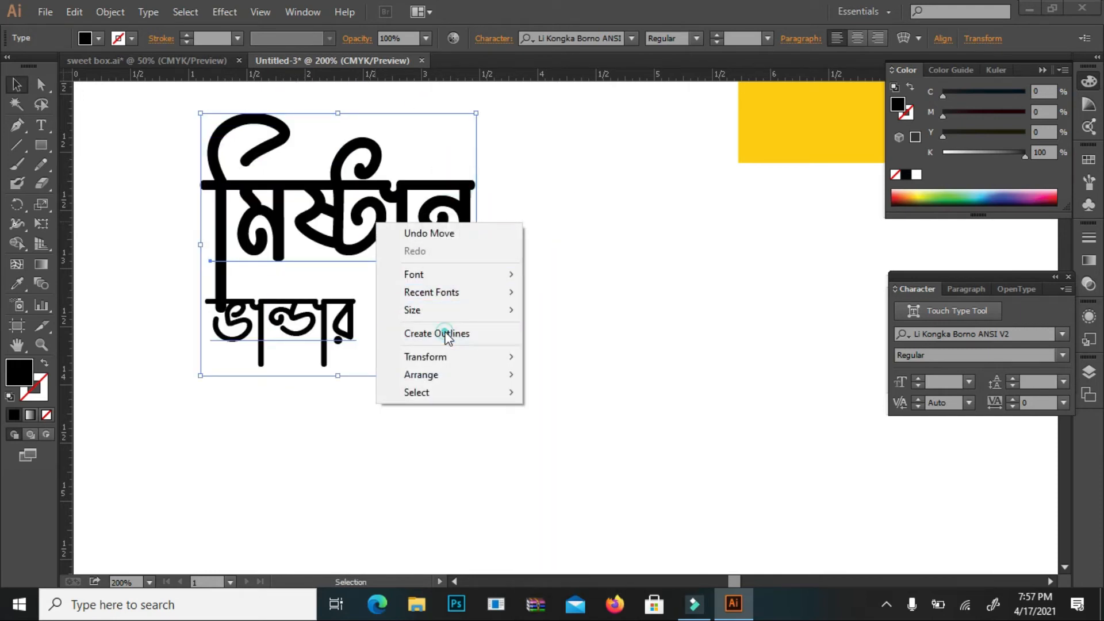
{"action": "right_click", "coordinate": [381, 235]}
{"action": "left_click", "coordinate": [426, 333]}
{"action": "left_click", "coordinate": [579, 298]}
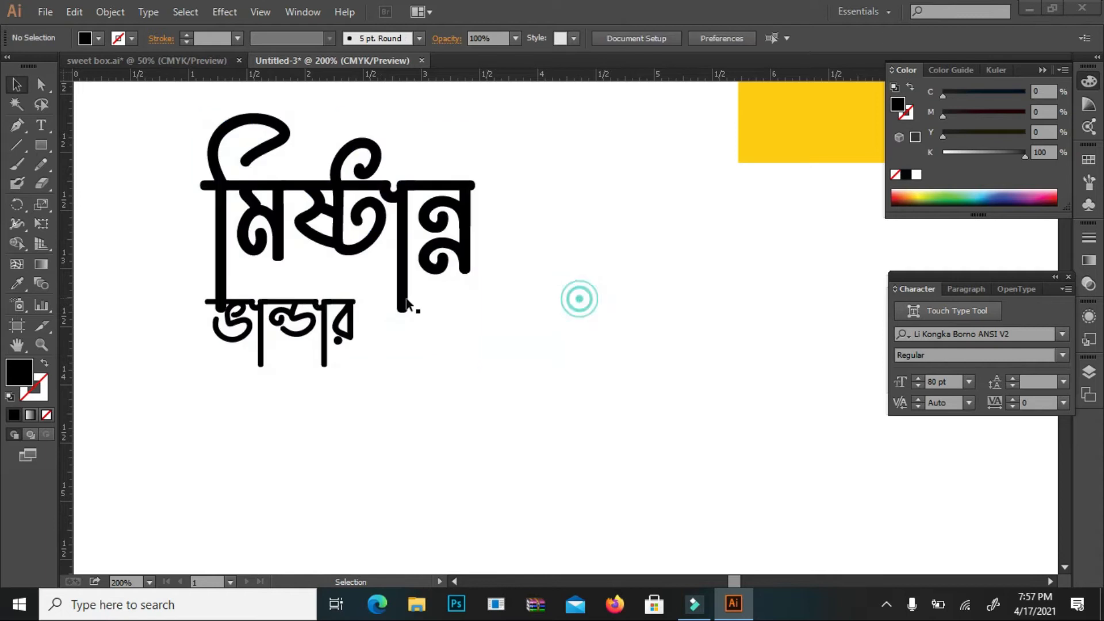
Step: Move the outlined word ভান্ডার up between the long stems of মিষ্টান্ন and group its letters
{"action": "left_click_drag", "start_coordinate": [187, 330], "coordinate": [433, 340]}
{"action": "left_click_drag", "start_coordinate": [307, 308], "coordinate": [343, 279]}
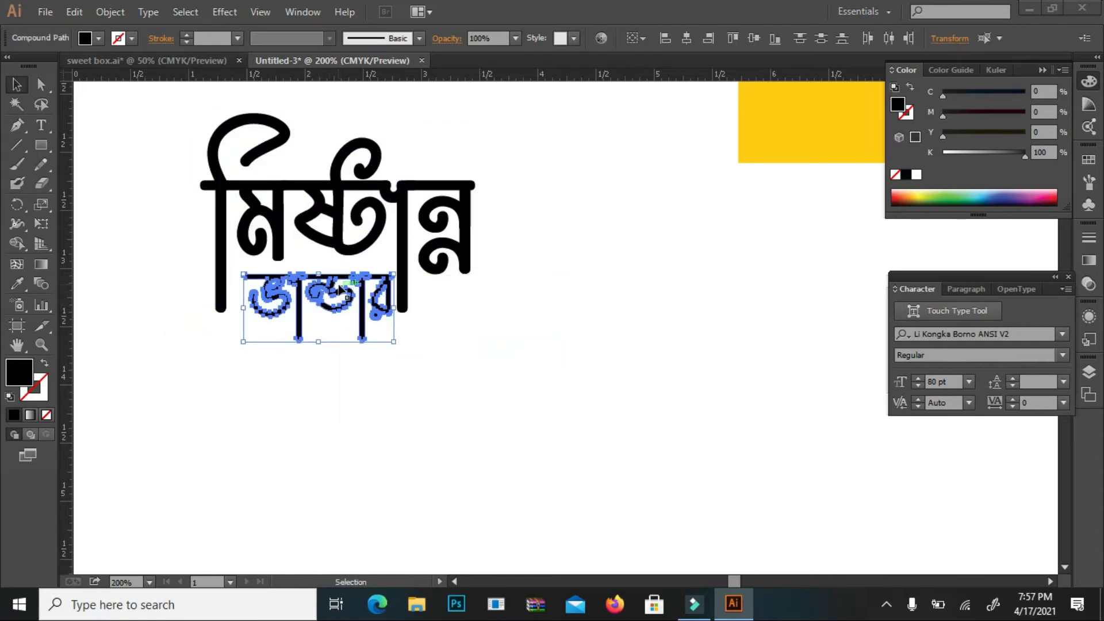
{"action": "right_click", "coordinate": [340, 287]}
{"action": "left_click", "coordinate": [110, 12]}
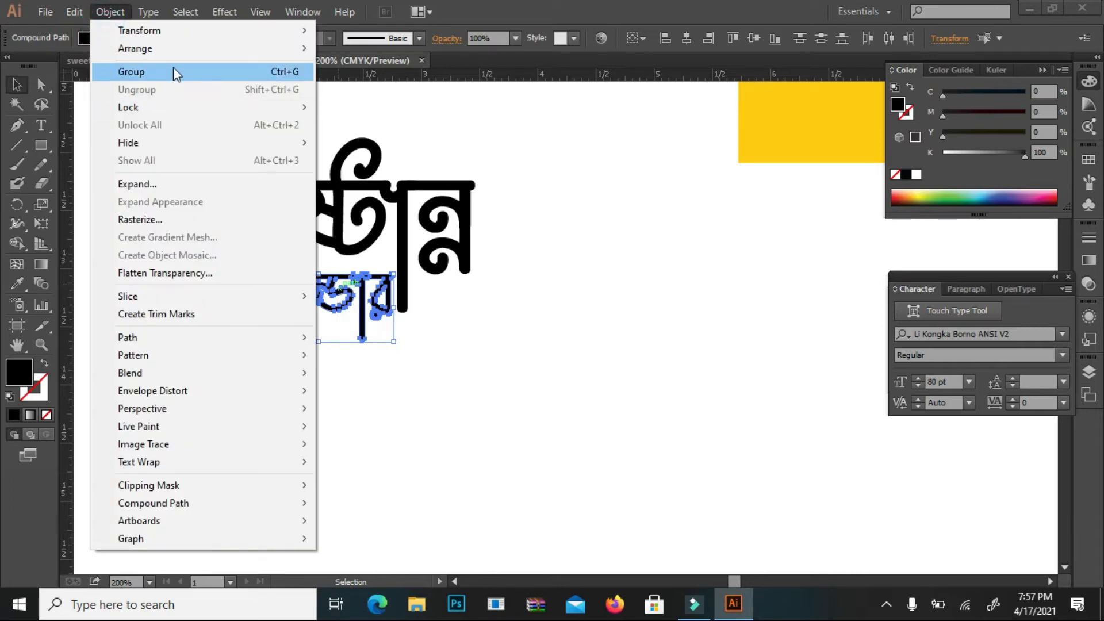
{"action": "left_click", "coordinate": [521, 493]}
{"action": "left_click", "coordinate": [381, 287]}
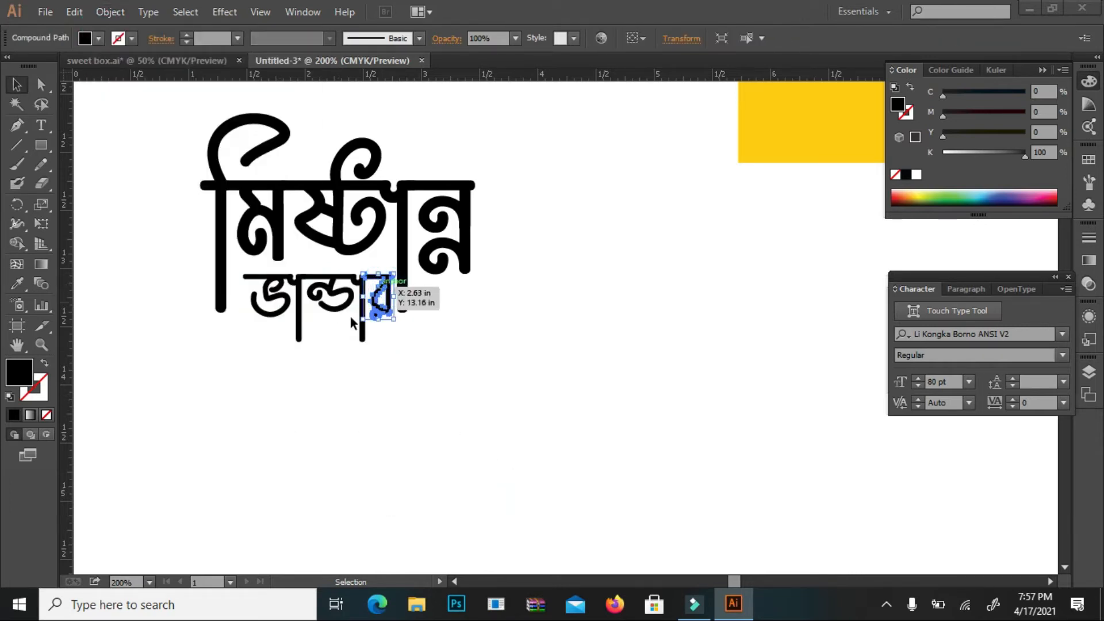
{"action": "left_click_drag", "start_coordinate": [259, 370], "coordinate": [390, 275]}
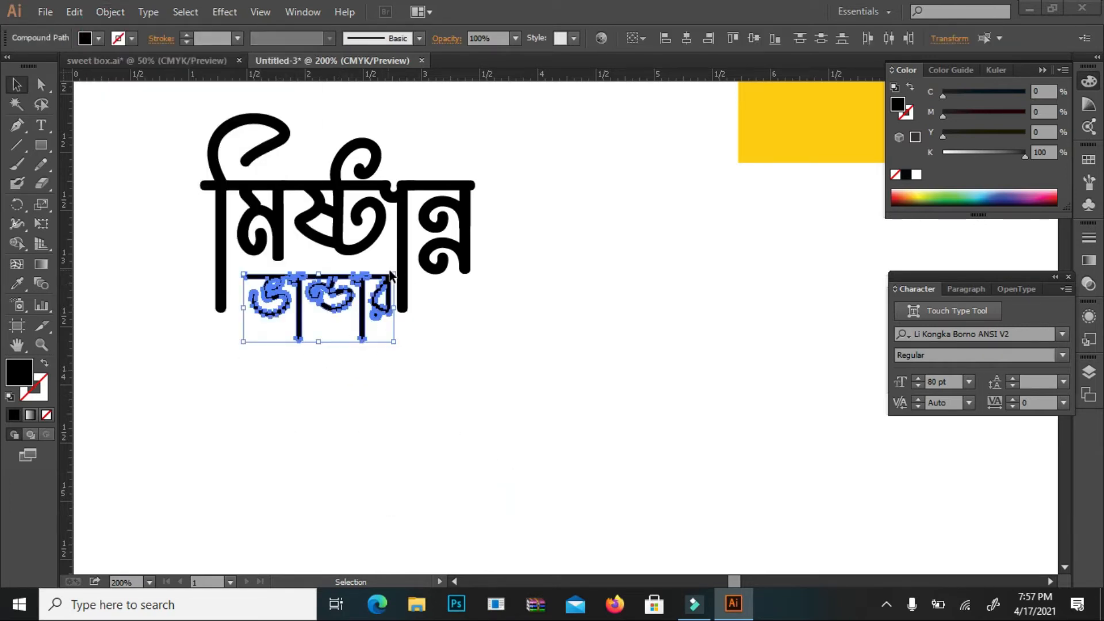
{"action": "left_click", "coordinate": [110, 11]}
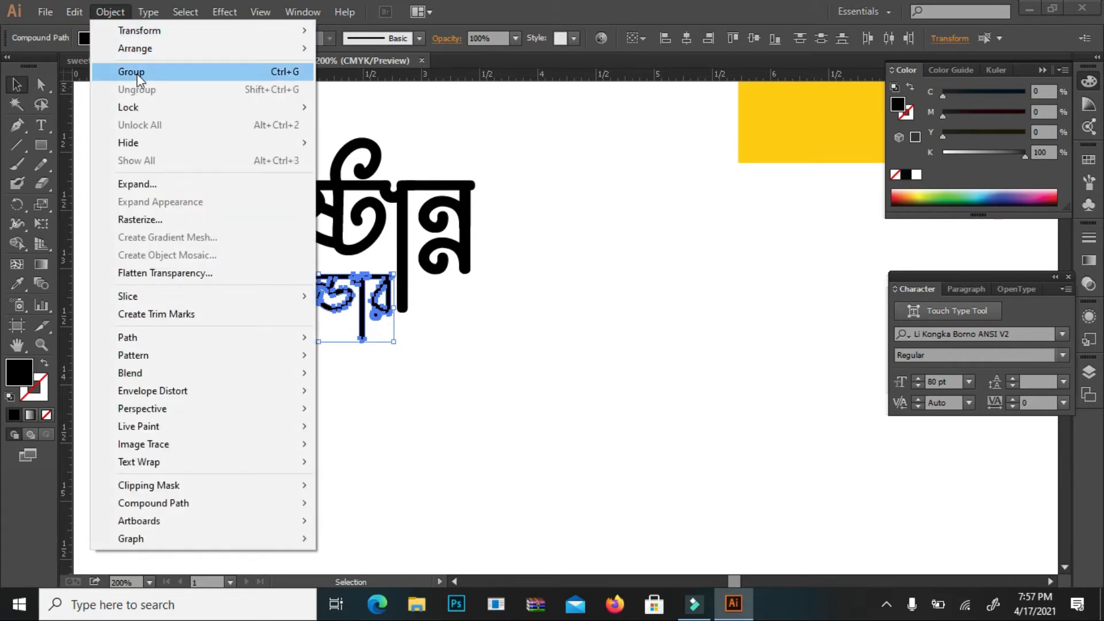
{"action": "left_click", "coordinate": [137, 72]}
{"action": "left_click", "coordinate": [123, 249]}
Step: Group all the outlined letters of the word মিষ্টান্ন
{"action": "left_click", "coordinate": [351, 222]}
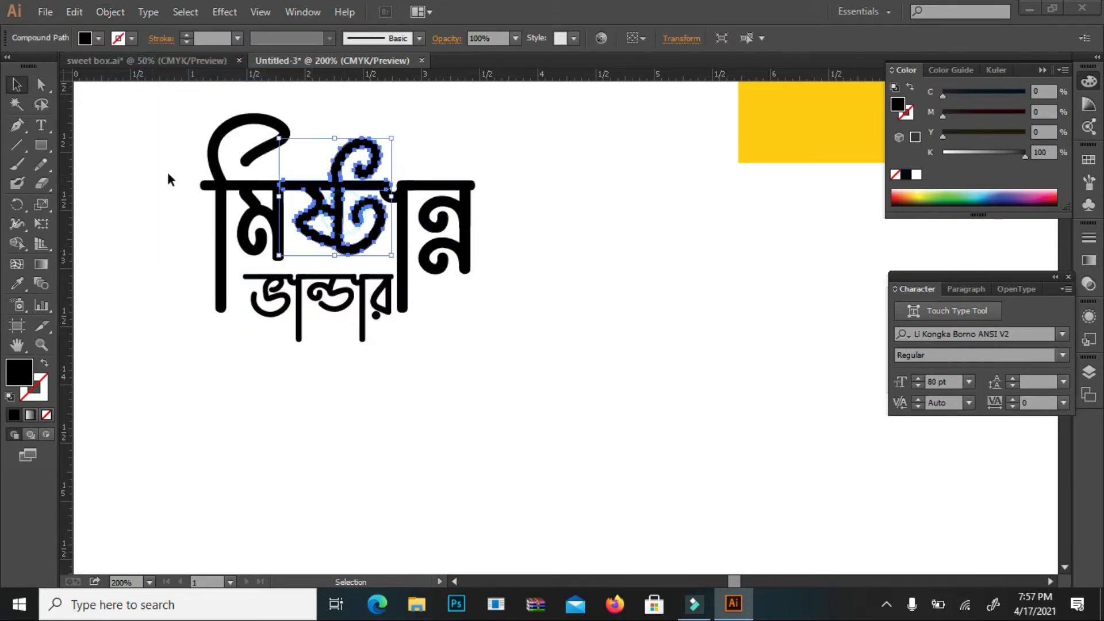
{"action": "left_click_drag", "start_coordinate": [165, 147], "coordinate": [460, 243]}
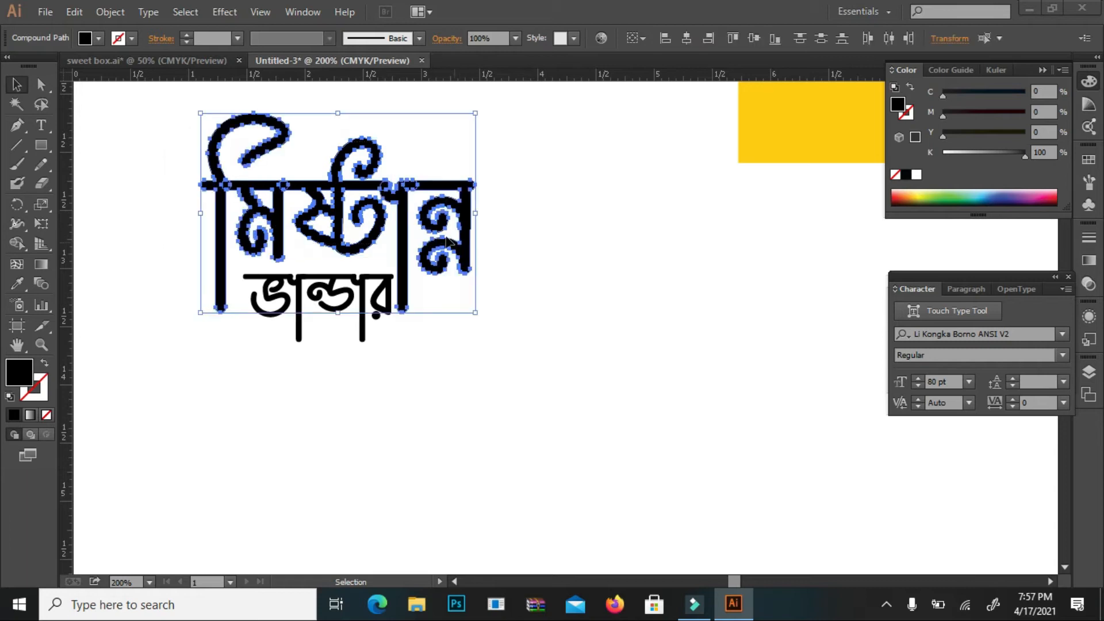
{"action": "right_click", "coordinate": [409, 214]}
{"action": "left_click", "coordinate": [135, 10]}
{"action": "mouse_move", "coordinate": [110, 12]}
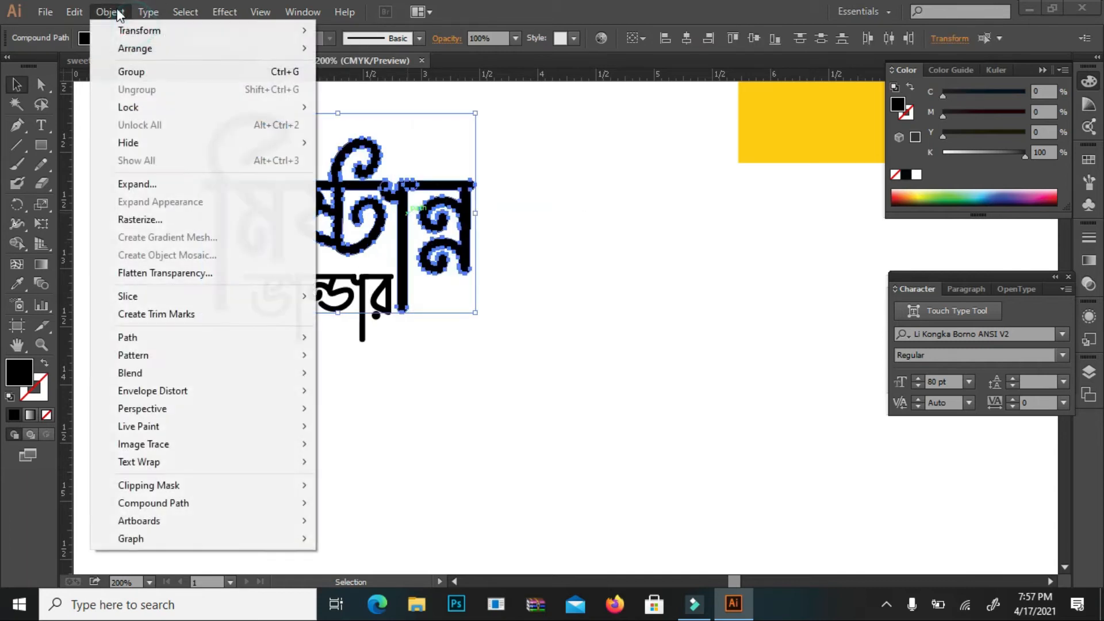
{"action": "left_click", "coordinate": [161, 72]}
Step: Try aligning the two word groups by their horizontal centres and left edges, and undo the alignments
{"action": "left_click_drag", "start_coordinate": [610, 230], "coordinate": [265, 392]}
{"action": "left_click", "coordinate": [685, 38]}
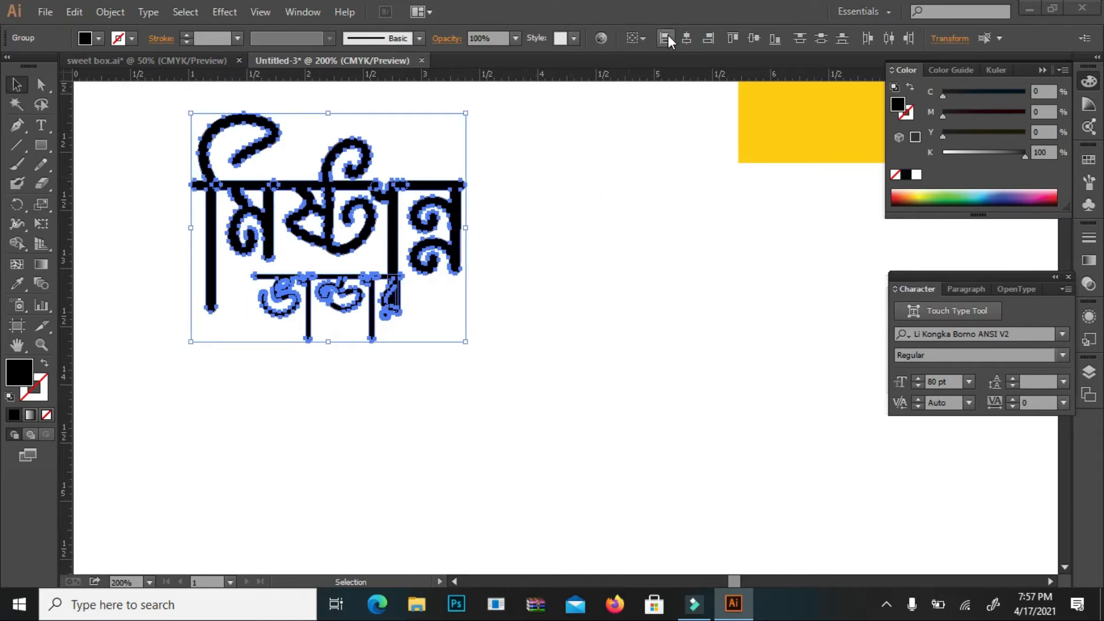
{"action": "left_click", "coordinate": [666, 38]}
{"action": "right_click", "coordinate": [583, 107]}
{"action": "left_click", "coordinate": [597, 120]}
{"action": "right_click", "coordinate": [597, 128]}
{"action": "left_click", "coordinate": [610, 137]}
{"action": "left_click", "coordinate": [611, 137]}
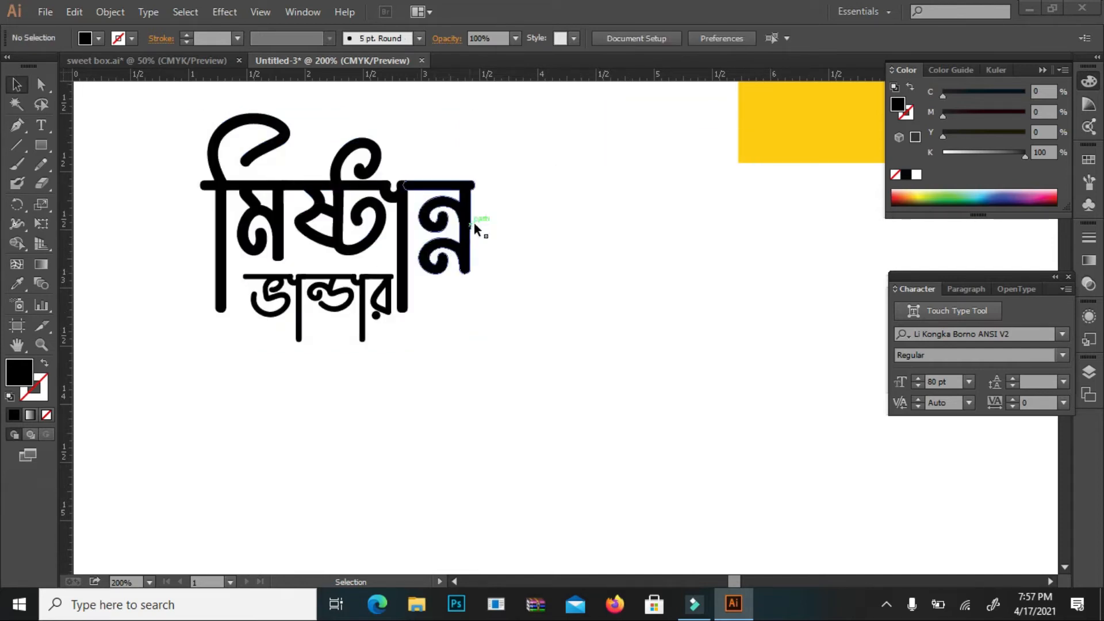
Step: Nudge the ভান্ডার group slightly upward, closer to the word মিষ্টান্ন
{"action": "scroll", "coordinate": [473, 220], "scroll_direction": "up", "scroll_amount": 1}
{"action": "left_click", "coordinate": [328, 342]}
{"action": "key", "text": "Up"}
{"action": "key", "text": "Up"}
{"action": "key", "text": "Up"}
{"action": "key", "text": "Up"}
{"action": "key", "text": "Up"}
{"action": "key", "text": "Up"}
{"action": "left_click", "coordinate": [530, 270]}
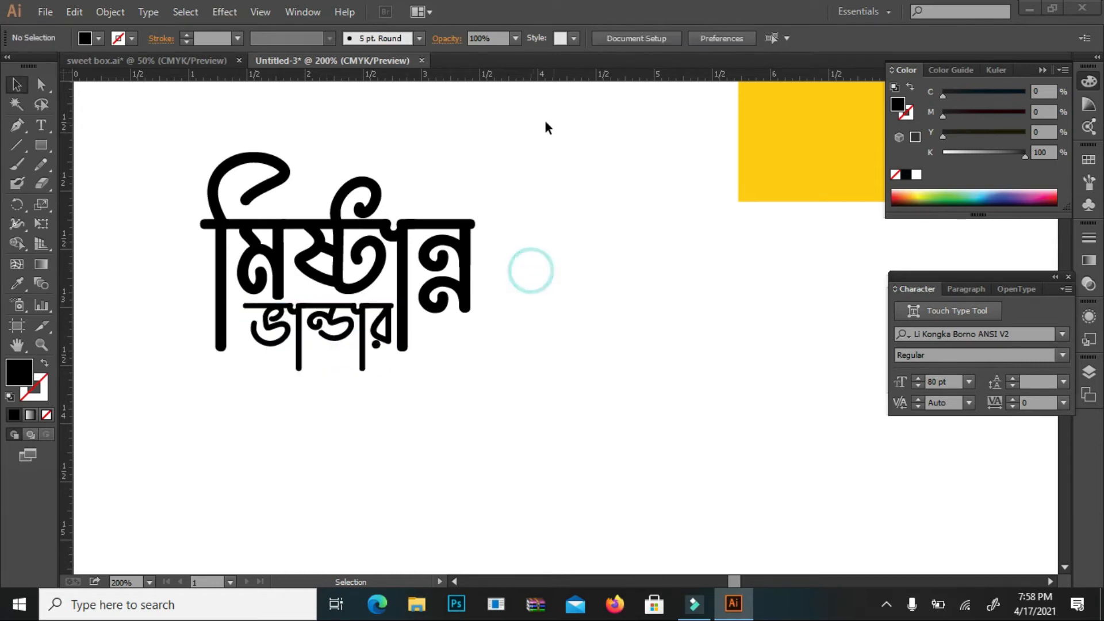
Step: Group the words মিষ্টান্ন and ভান্ডার together as one title object
{"action": "left_click_drag", "start_coordinate": [471, 148], "coordinate": [274, 382]}
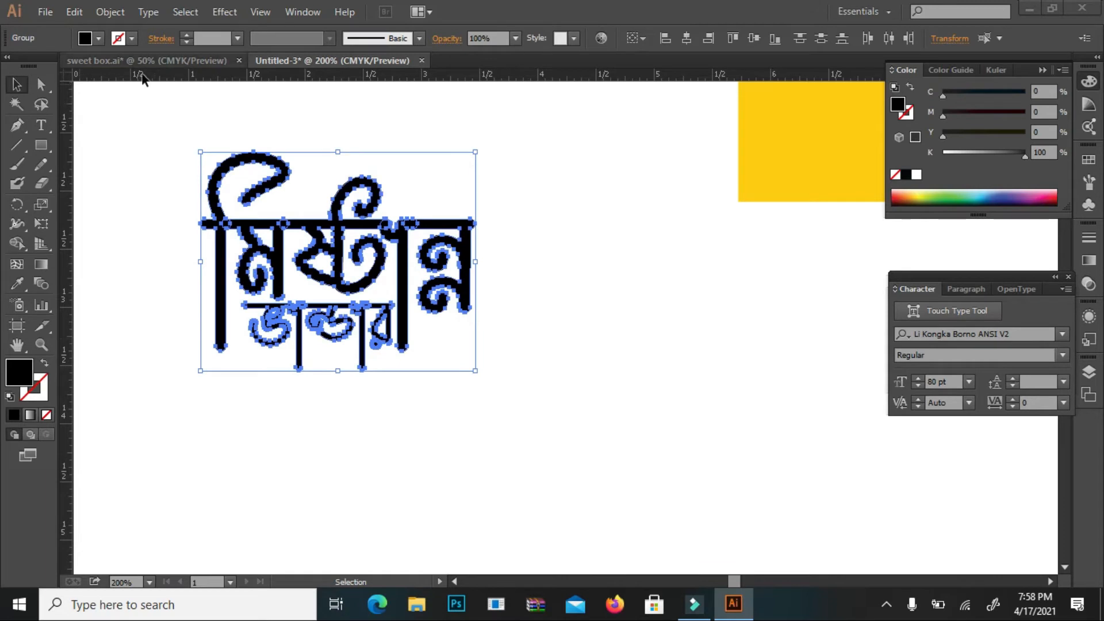
{"action": "right_click", "coordinate": [198, 100]}
{"action": "left_click", "coordinate": [242, 174]}
{"action": "left_click", "coordinate": [592, 202]}
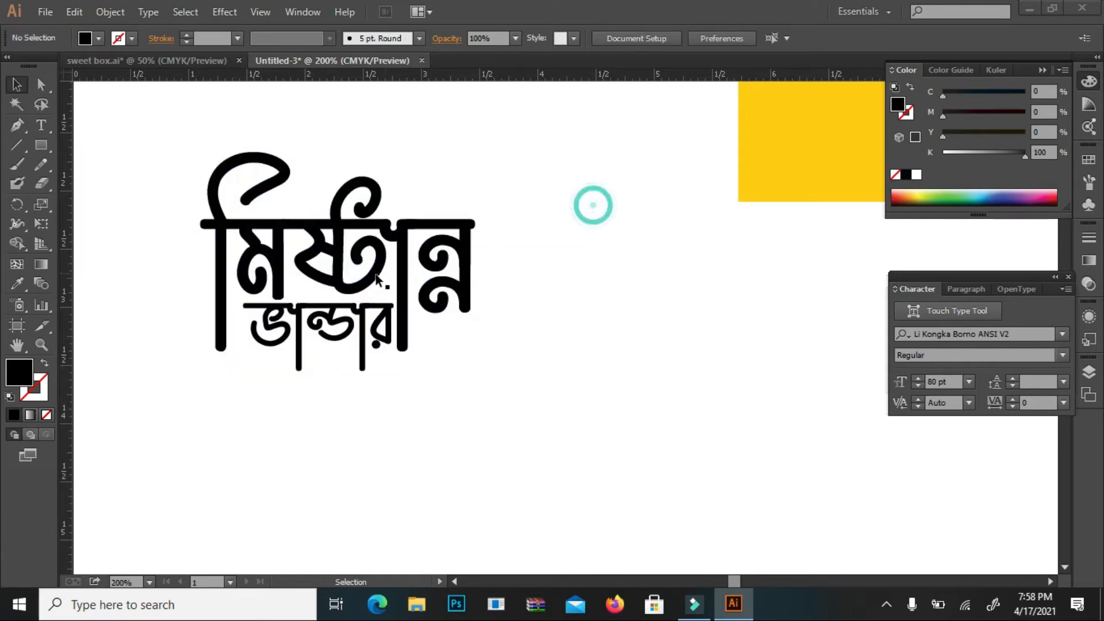
Step: Move the title object down and to the side, and draw a large, nearly round filled ellipse beside it
{"action": "left_click_drag", "start_coordinate": [372, 273], "coordinate": [572, 386]}
{"action": "left_click", "coordinate": [515, 179]}
{"action": "left_click_drag", "start_coordinate": [44, 141], "coordinate": [129, 188]}
{"action": "left_click_drag", "start_coordinate": [118, 141], "coordinate": [434, 441]}
{"action": "left_click", "coordinate": [16, 84]}
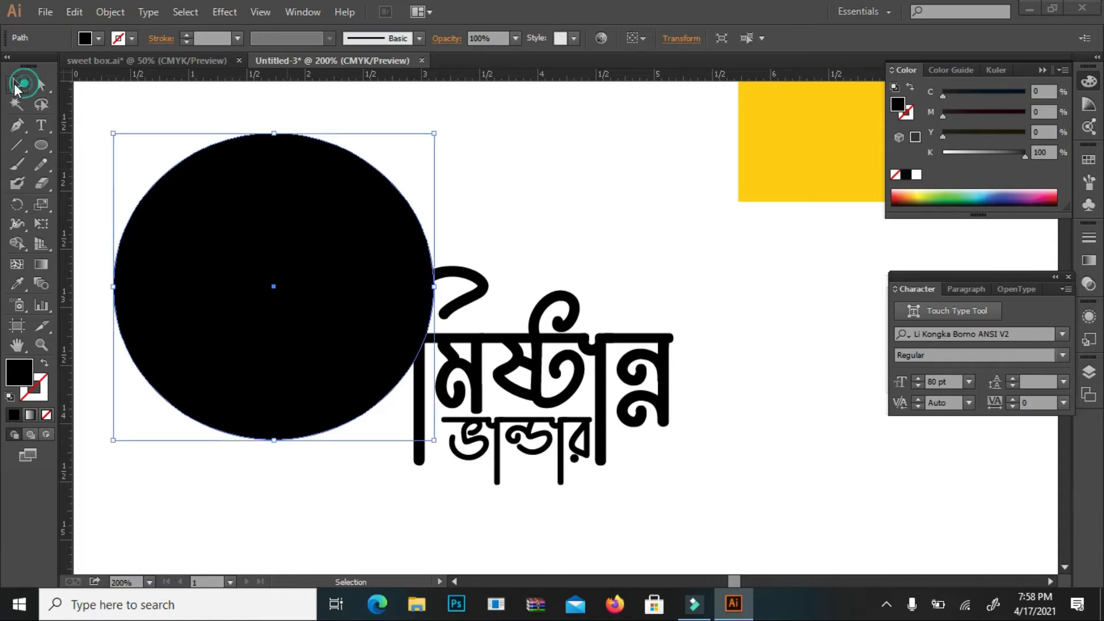
Step: Try a dark magenta fill of M 100% and K 52% on the ellipse
{"action": "left_click", "coordinate": [87, 39]}
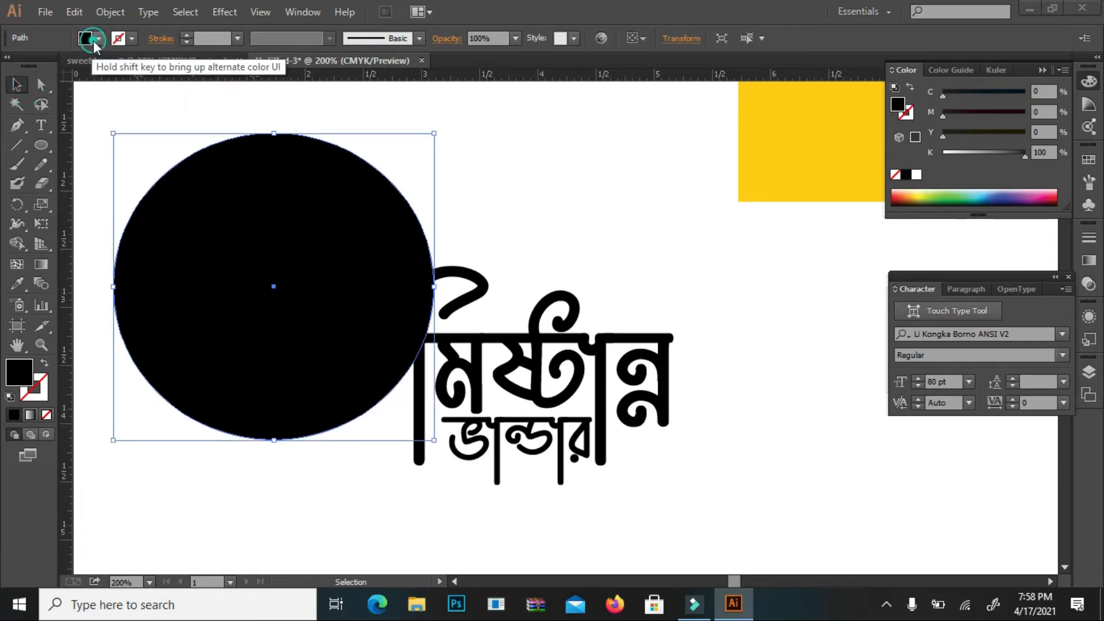
{"action": "left_click", "coordinate": [90, 37]}
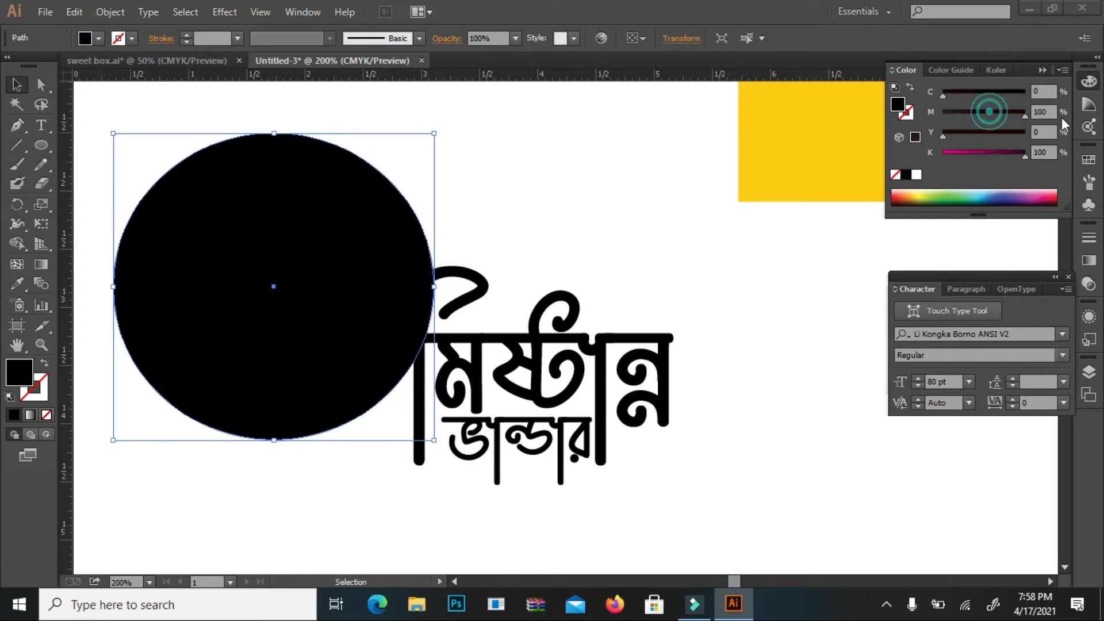
{"action": "left_click_drag", "start_coordinate": [968, 153], "coordinate": [943, 153]}
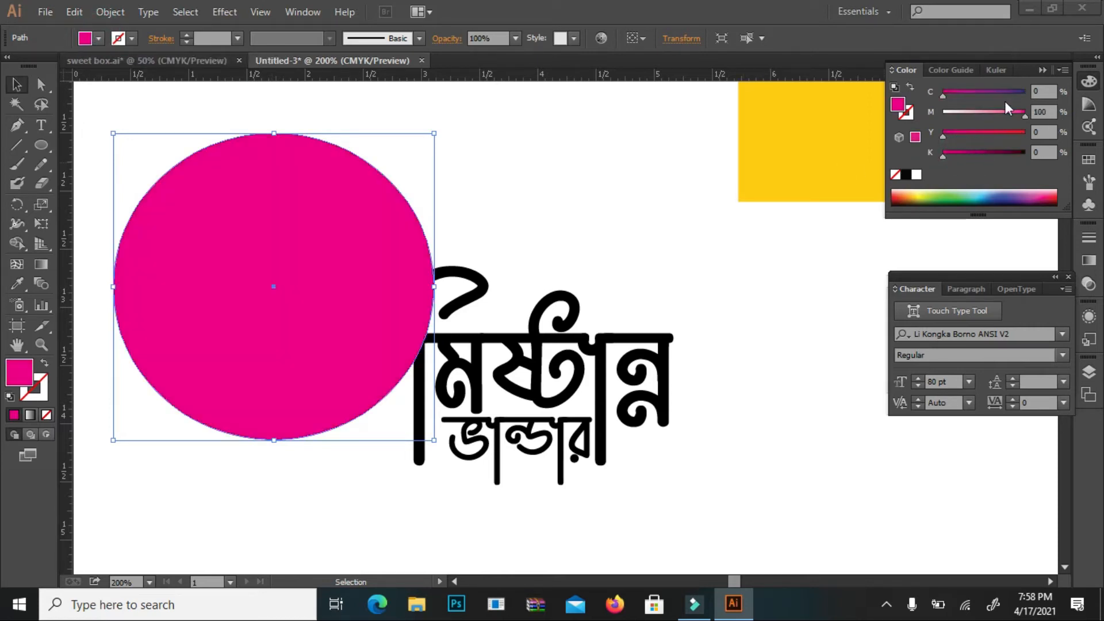
{"action": "left_click", "coordinate": [978, 92]}
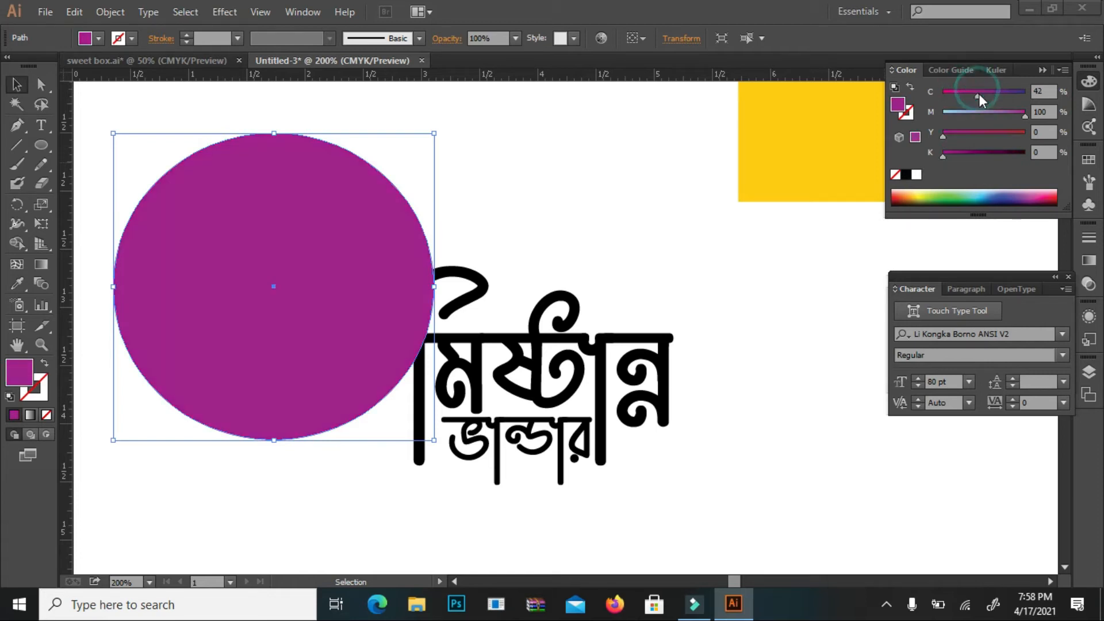
{"action": "left_click", "coordinate": [979, 153]}
{"action": "left_click_drag", "start_coordinate": [979, 153], "coordinate": [985, 153]}
{"action": "left_click_drag", "start_coordinate": [970, 92], "coordinate": [942, 93]}
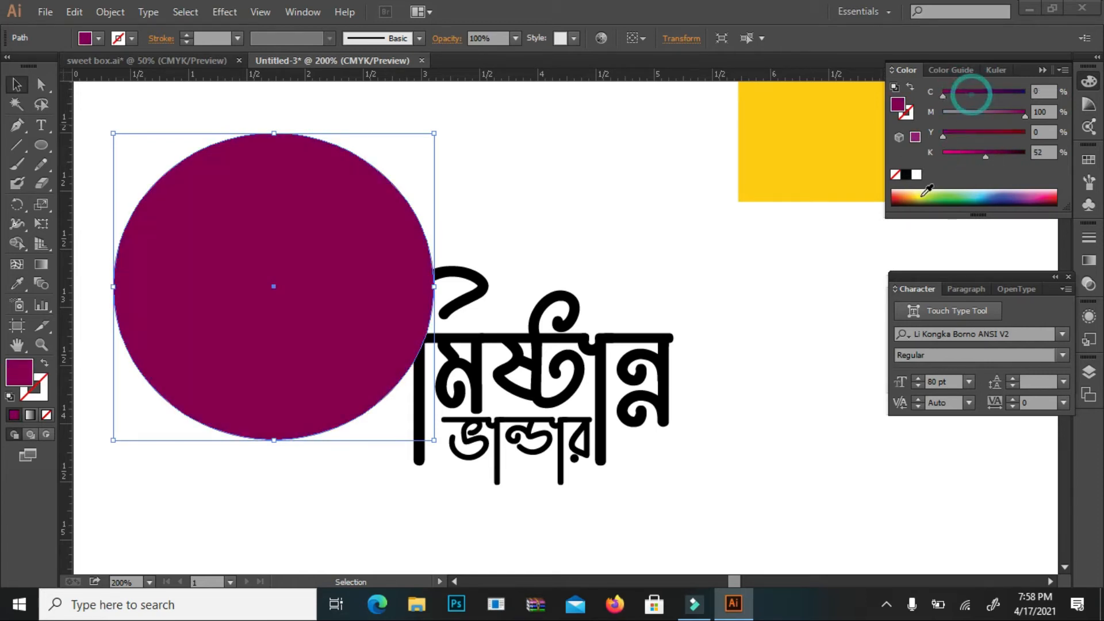
Step: Set the ellipse's fill to dark maroon with C 40%, M 100%, Y 100% and K 61%
{"action": "left_click", "coordinate": [912, 201]}
{"action": "left_click", "coordinate": [993, 92]}
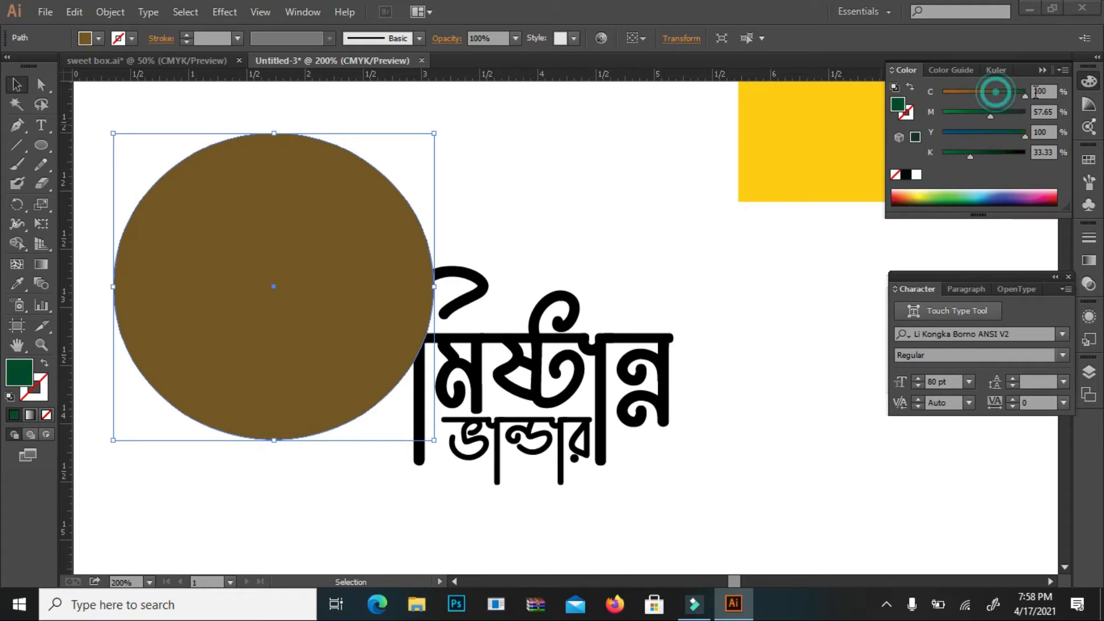
{"action": "left_click_drag", "start_coordinate": [992, 113], "coordinate": [1026, 111]}
{"action": "left_click", "coordinate": [993, 153]}
{"action": "left_click", "coordinate": [1011, 153]}
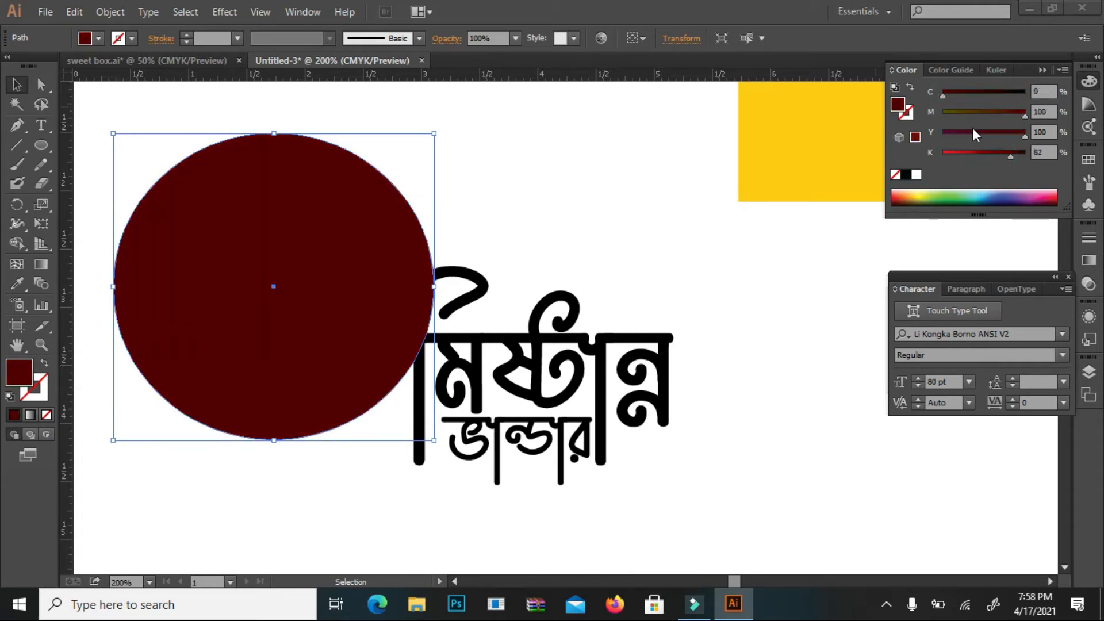
{"action": "left_click", "coordinate": [977, 92]}
{"action": "left_click", "coordinate": [960, 153]}
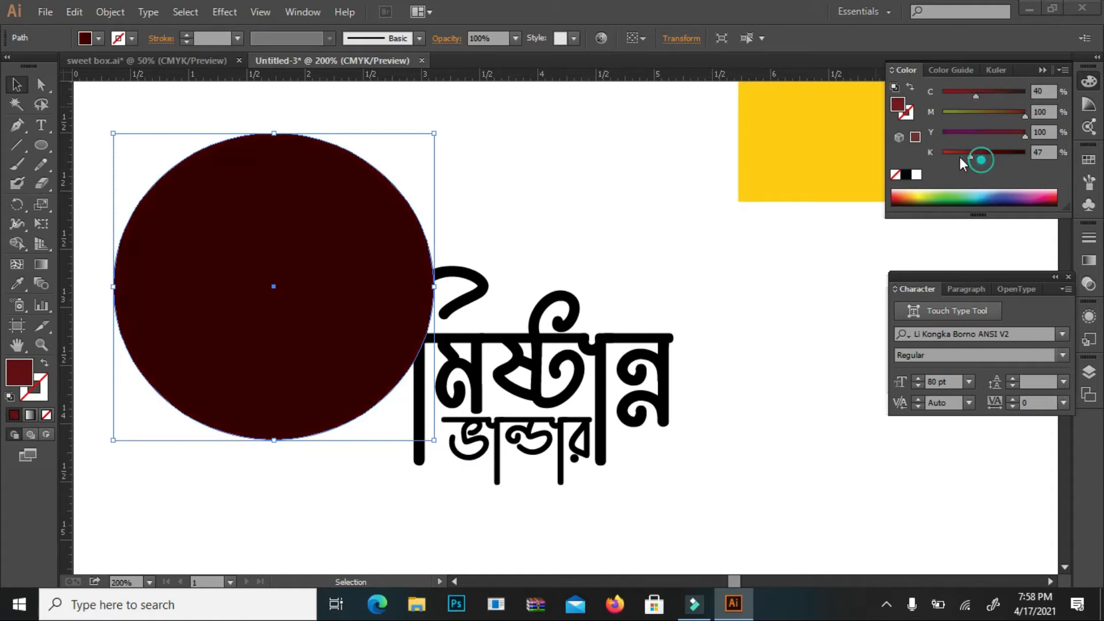
{"action": "left_click", "coordinate": [988, 155]}
{"action": "left_click", "coordinate": [995, 154]}
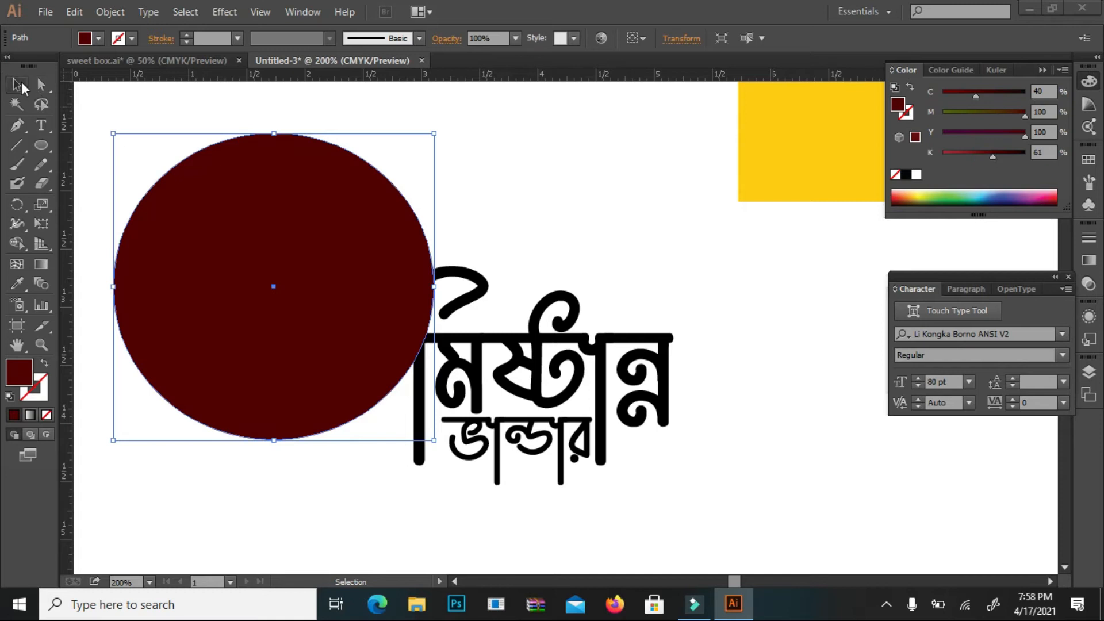
Step: Move the grouped title away from the maroon ellipse so the two no longer overlap
{"action": "left_click", "coordinate": [595, 187]}
{"action": "left_click", "coordinate": [551, 391]}
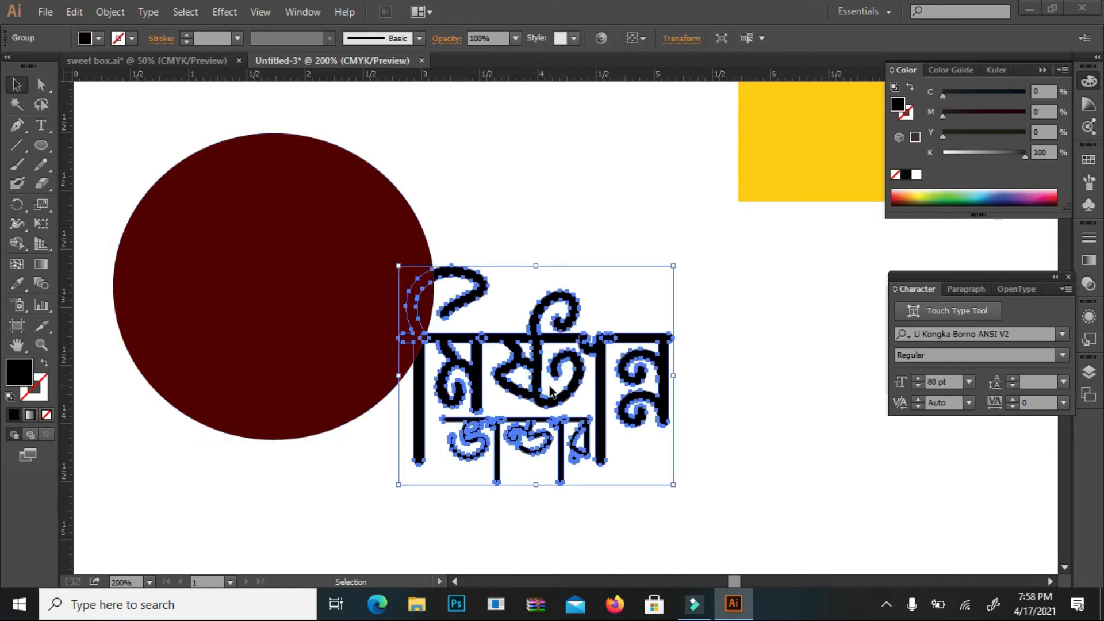
{"action": "left_click_drag", "start_coordinate": [546, 373], "coordinate": [615, 366]}
{"action": "left_click", "coordinate": [567, 182]}
Step: Copy the maroon ellipse and paste the duplicate directly behind the original
{"action": "left_click", "coordinate": [286, 222]}
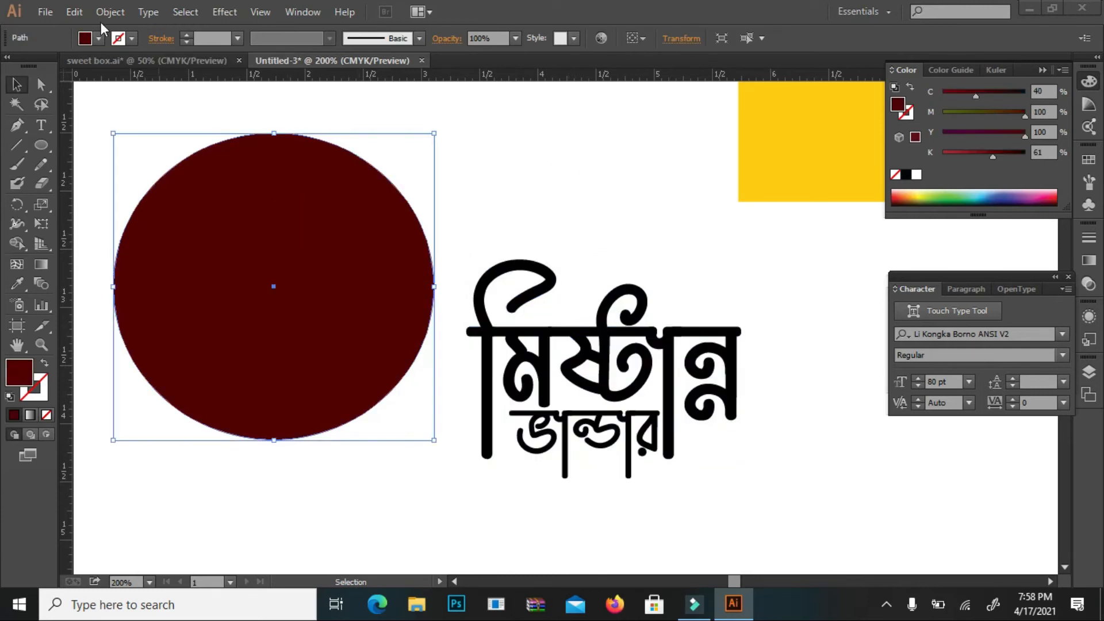
{"action": "left_click", "coordinate": [69, 9]}
{"action": "left_click", "coordinate": [101, 91]}
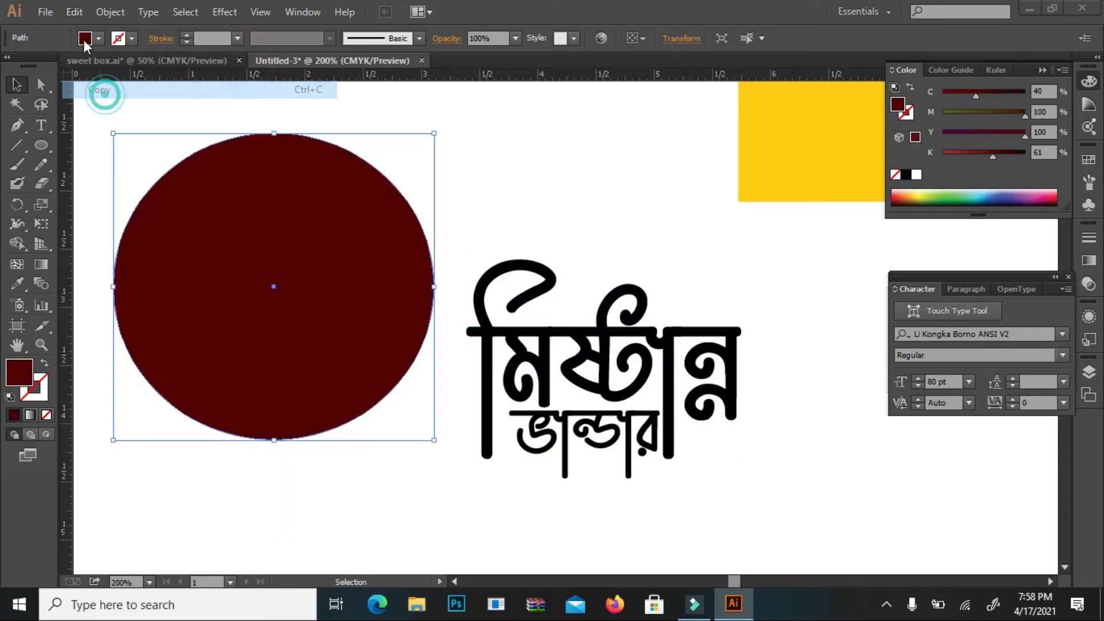
{"action": "left_click", "coordinate": [75, 10]}
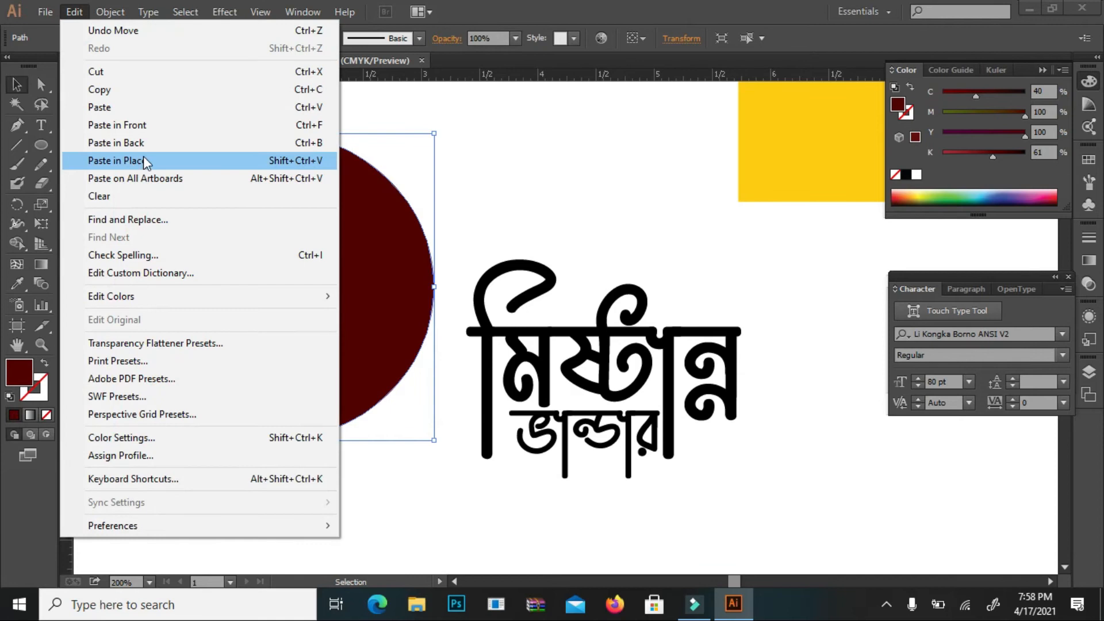
{"action": "left_click", "coordinate": [154, 147]}
Step: Fill the rear ellipse copy white and enlarge it slightly around its centre to form a thin rim
{"action": "left_click", "coordinate": [99, 60]}
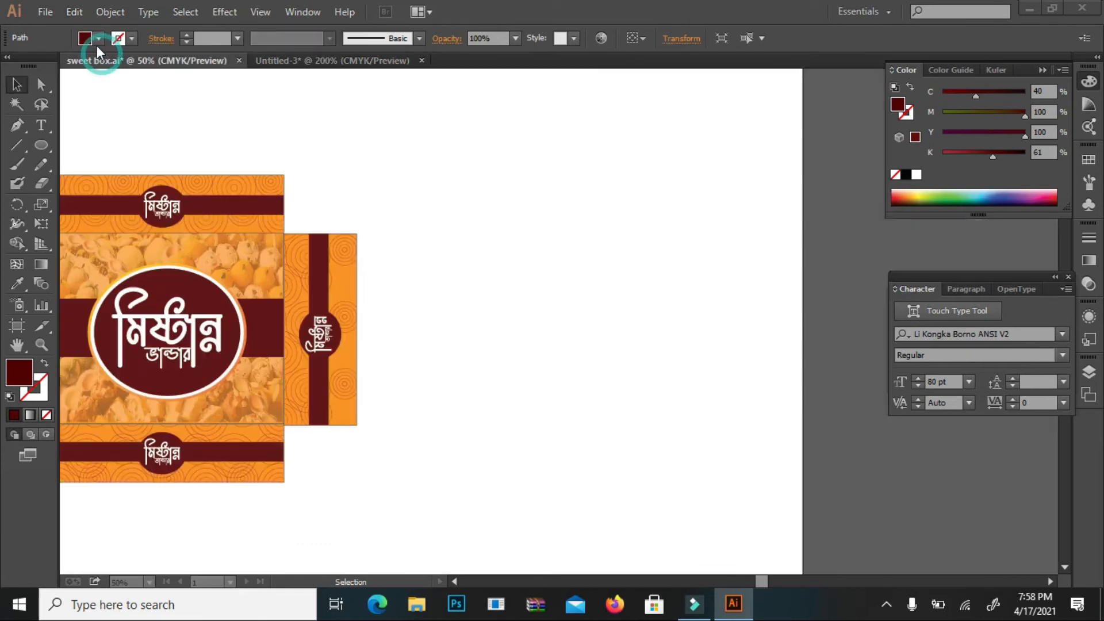
{"action": "left_click", "coordinate": [319, 62]}
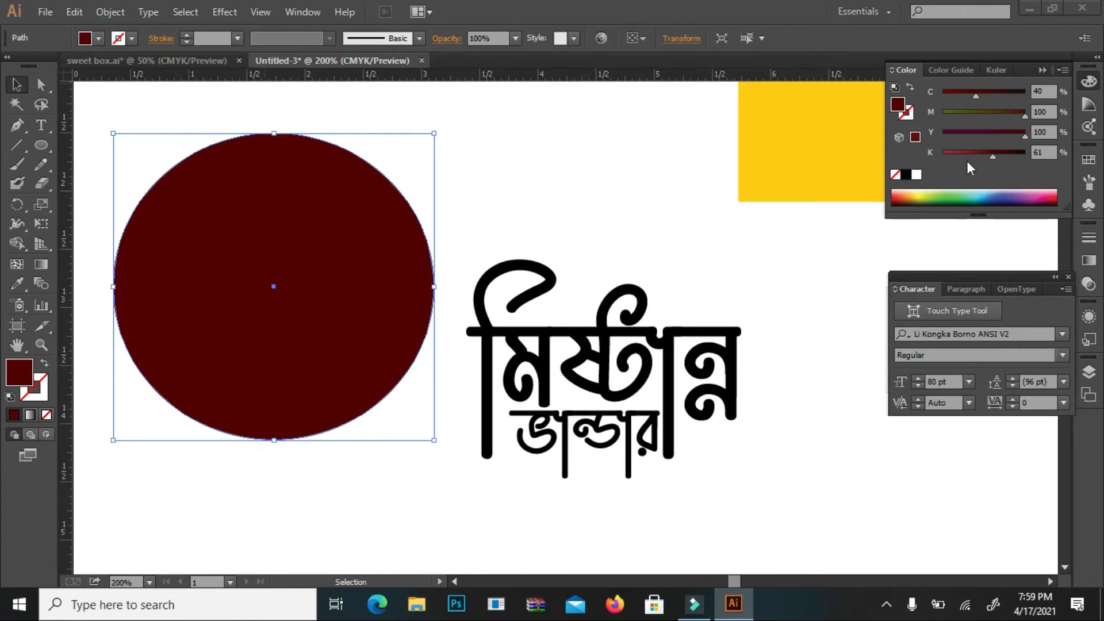
{"action": "left_click_drag", "start_coordinate": [978, 152], "coordinate": [813, 173]}
{"action": "left_click_drag", "start_coordinate": [964, 94], "coordinate": [842, 127]}
{"action": "left_click_drag", "start_coordinate": [964, 133], "coordinate": [533, 39]}
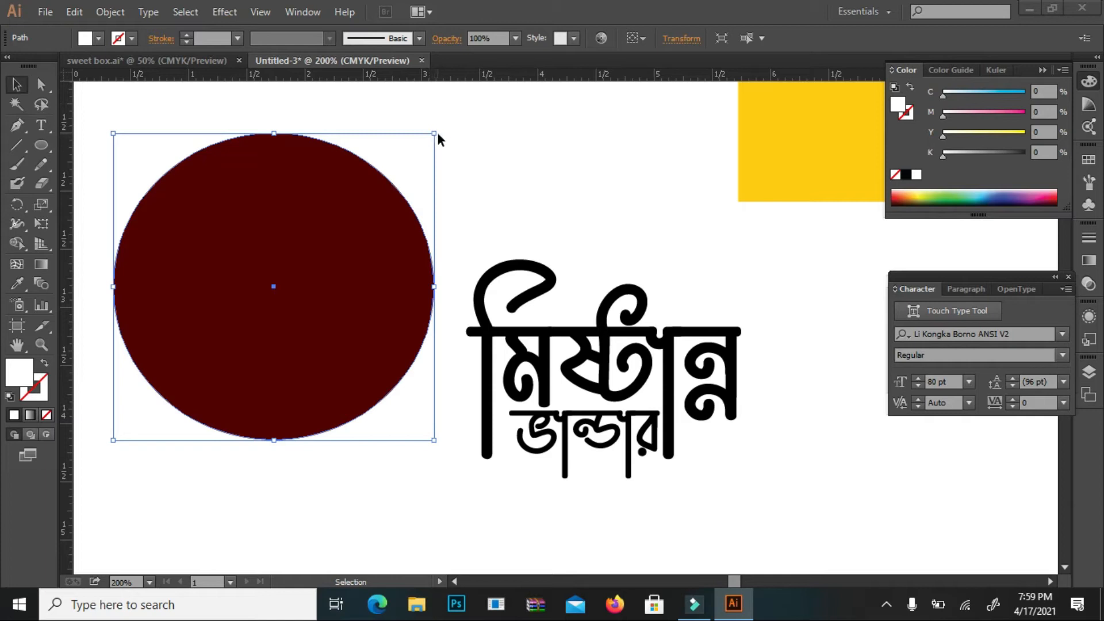
{"action": "left_click_drag", "start_coordinate": [436, 133], "coordinate": [445, 125]}
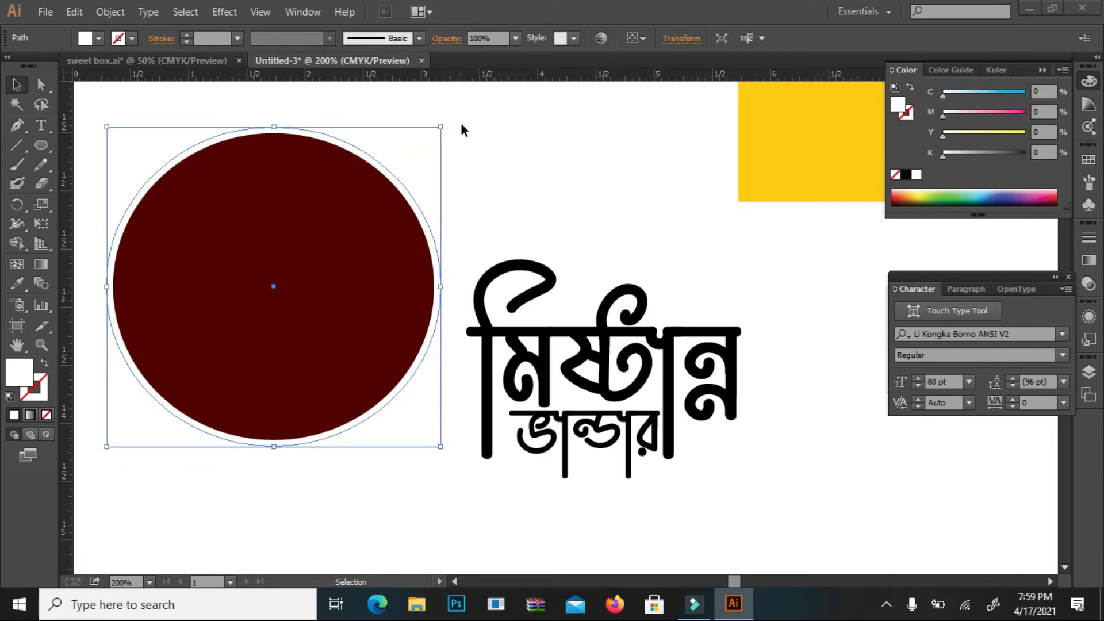
{"action": "left_click", "coordinate": [482, 167]}
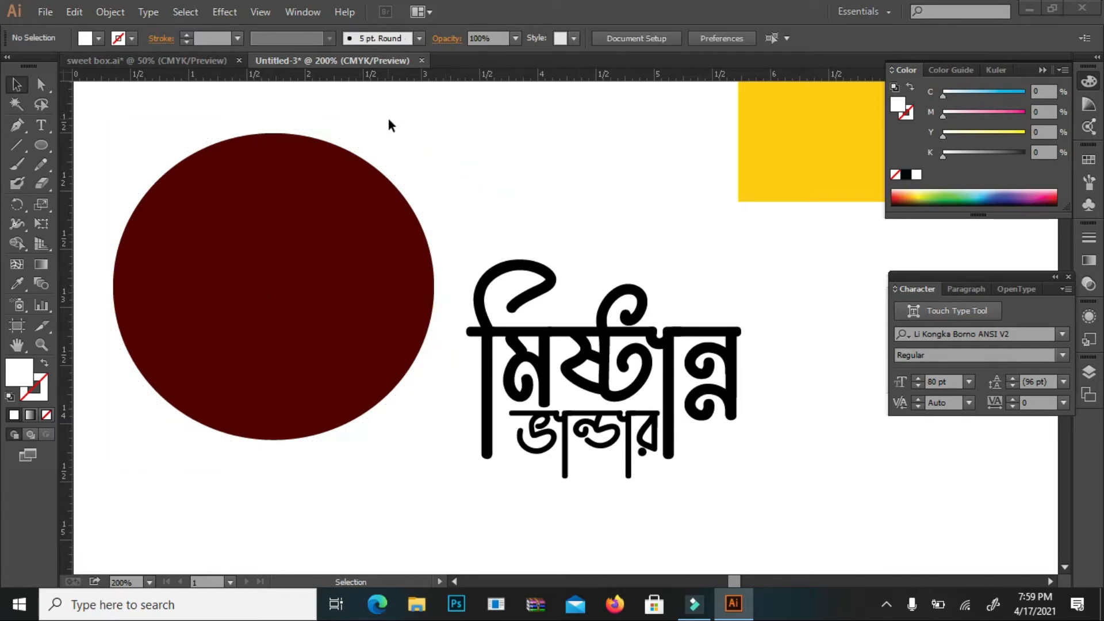
Step: Group the maroon ellipse with its white rim ellipse
{"action": "left_click_drag", "start_coordinate": [316, 104], "coordinate": [349, 232]}
{"action": "right_click", "coordinate": [312, 240]}
{"action": "left_click", "coordinate": [364, 314]}
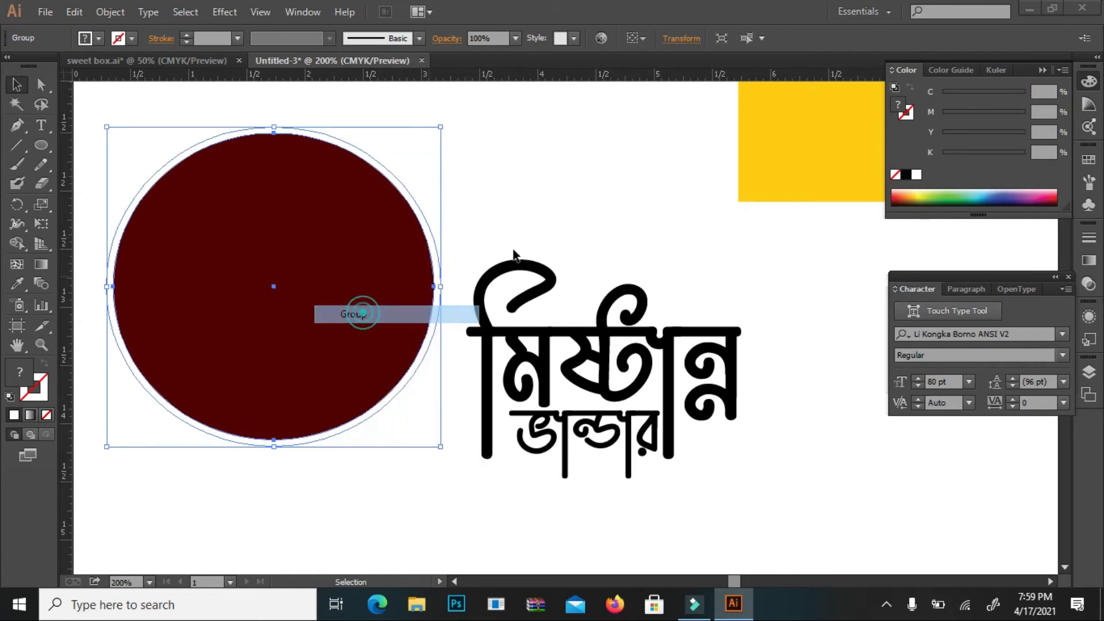
{"action": "left_click", "coordinate": [616, 216]}
Step: Move the title onto the maroon ellipse and bring it to the front
{"action": "left_click_drag", "start_coordinate": [605, 355], "coordinate": [283, 270]}
{"action": "right_click", "coordinate": [289, 268]}
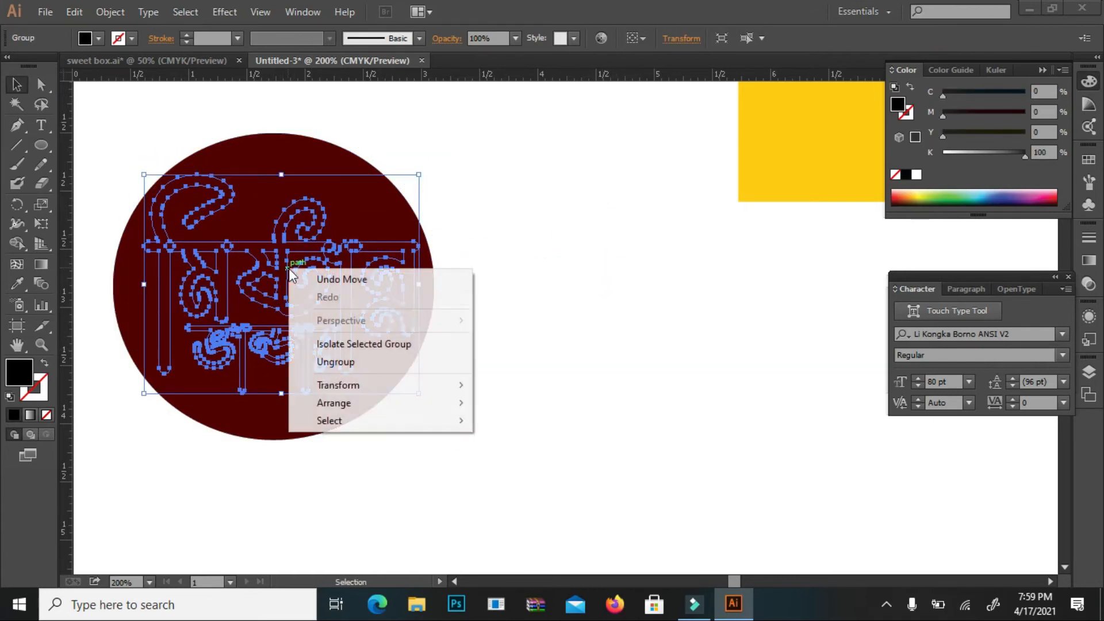
{"action": "mouse_move", "coordinate": [390, 412]}
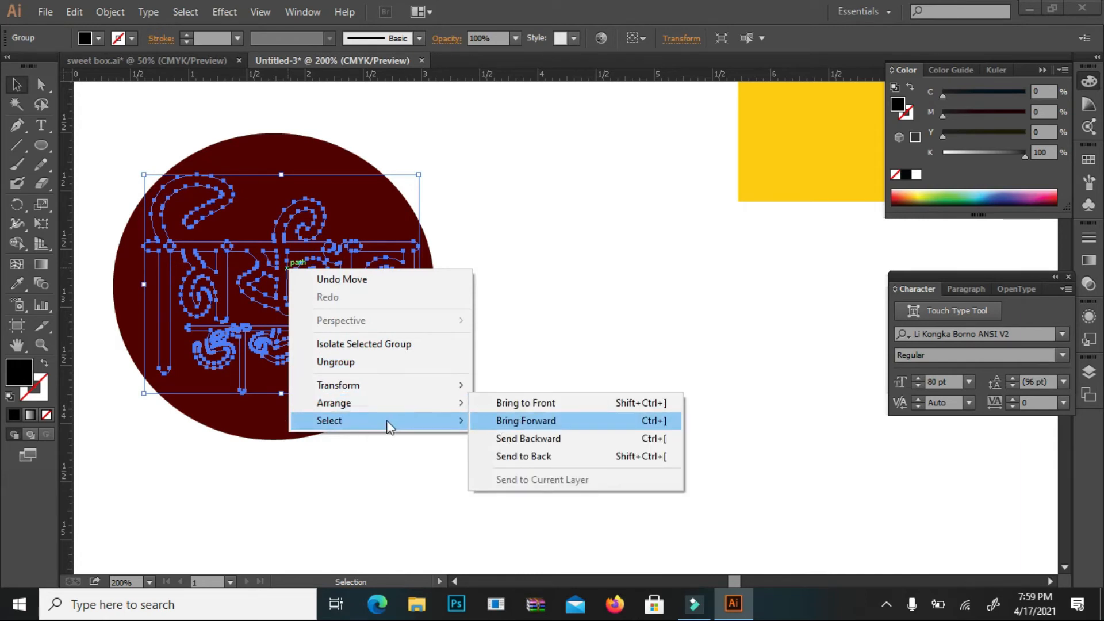
{"action": "mouse_move", "coordinate": [451, 404]}
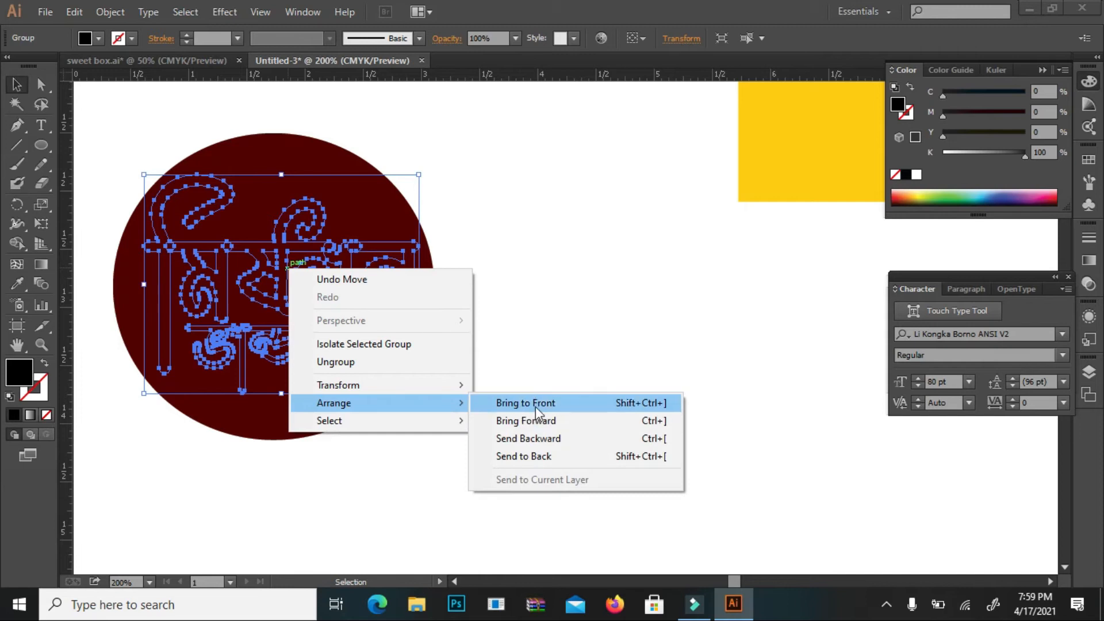
{"action": "left_click", "coordinate": [535, 401]}
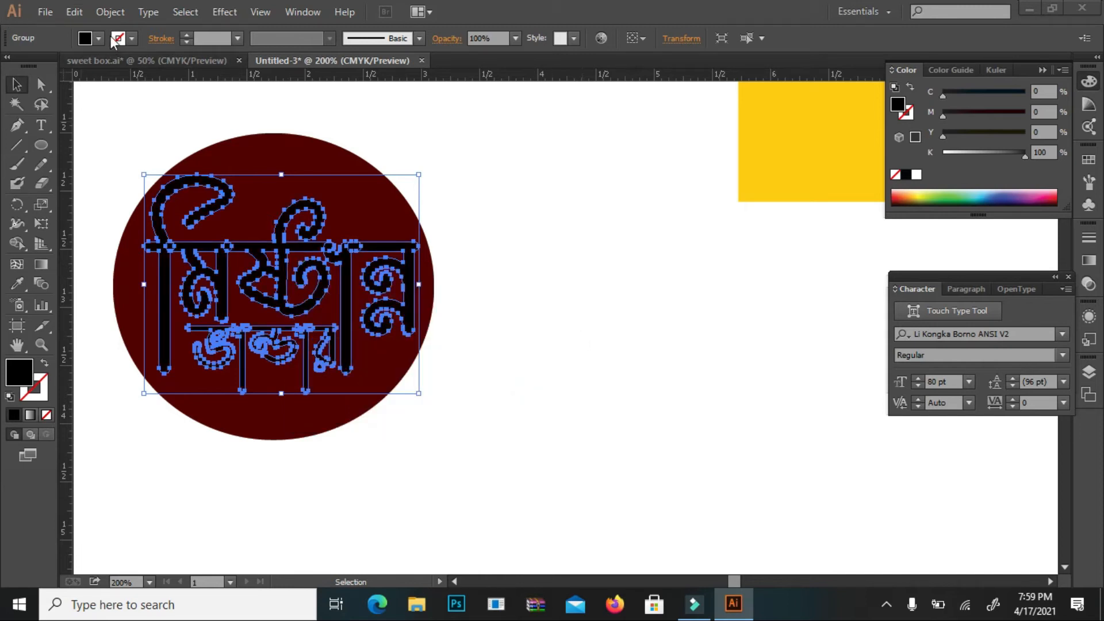
Step: Fill the title with white sampled by the Eyedropper, scale it down slightly and position it within the ellipse
{"action": "left_click", "coordinate": [15, 284]}
{"action": "left_click", "coordinate": [560, 205]}
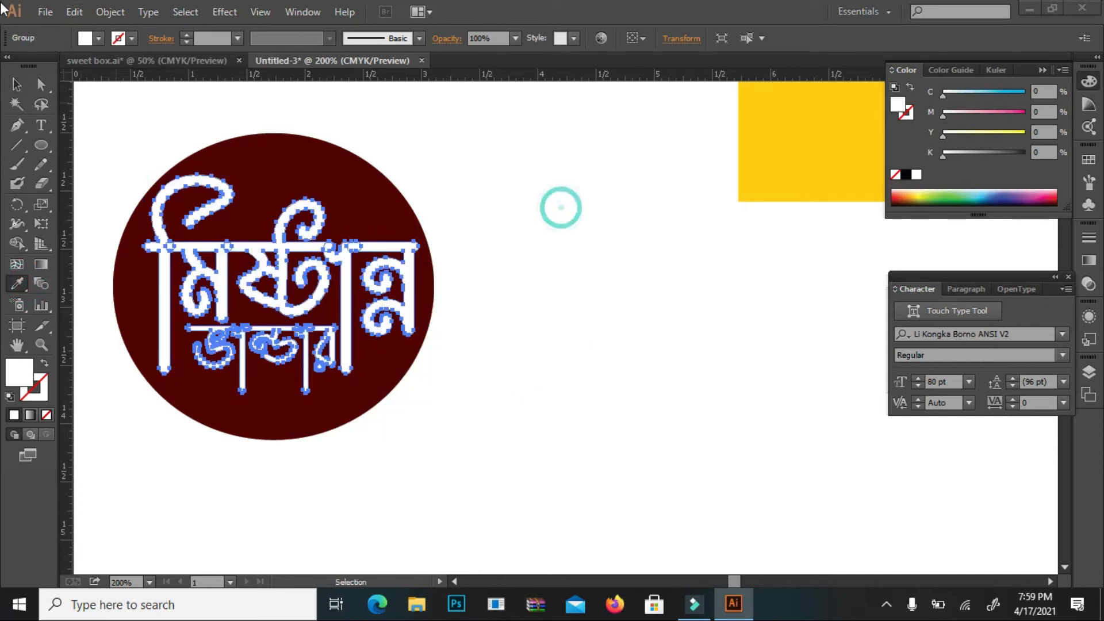
{"action": "left_click", "coordinate": [22, 84]}
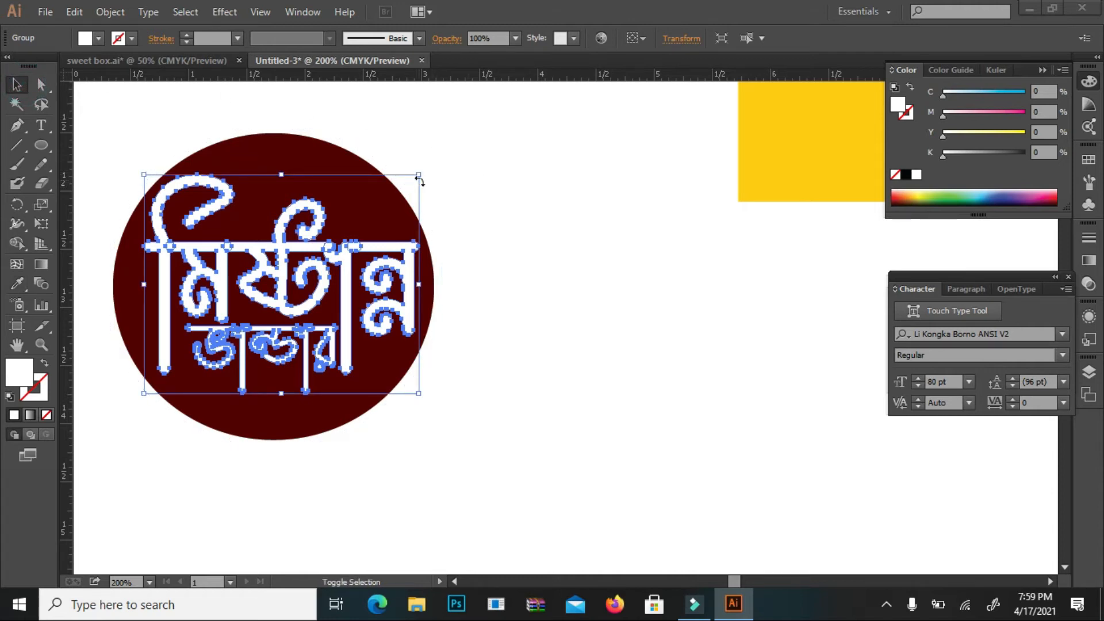
{"action": "left_click_drag", "start_coordinate": [423, 175], "coordinate": [397, 193]}
{"action": "left_click_drag", "start_coordinate": [283, 282], "coordinate": [333, 260]}
Step: Align the title and the ellipses by their horizontal centres and group them as one badge
{"action": "left_click_drag", "start_coordinate": [467, 160], "coordinate": [298, 364]}
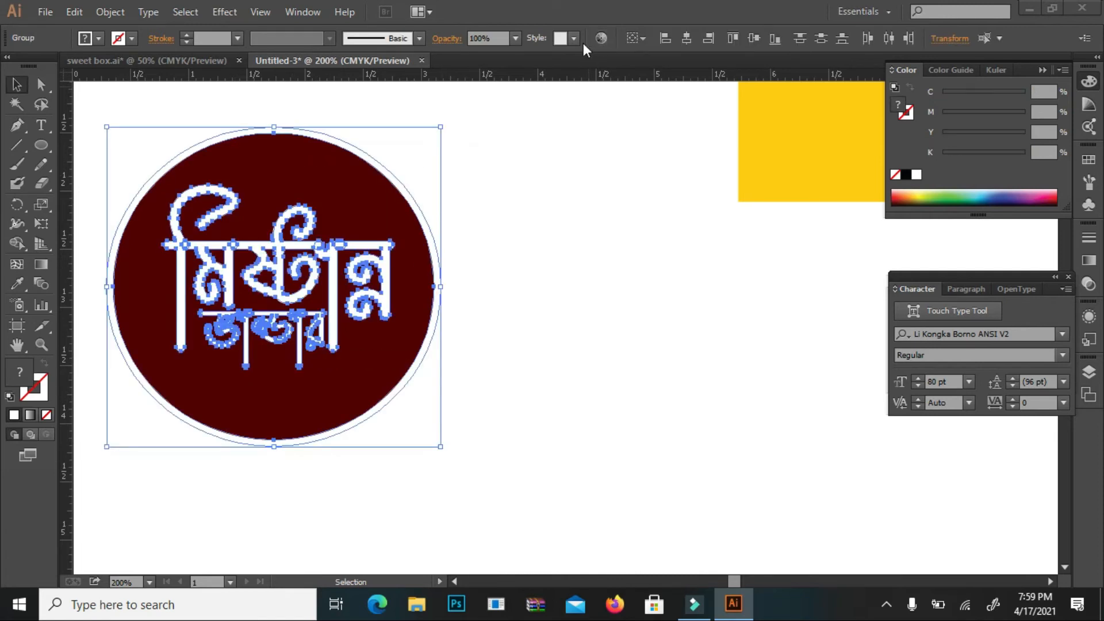
{"action": "left_click", "coordinate": [686, 38]}
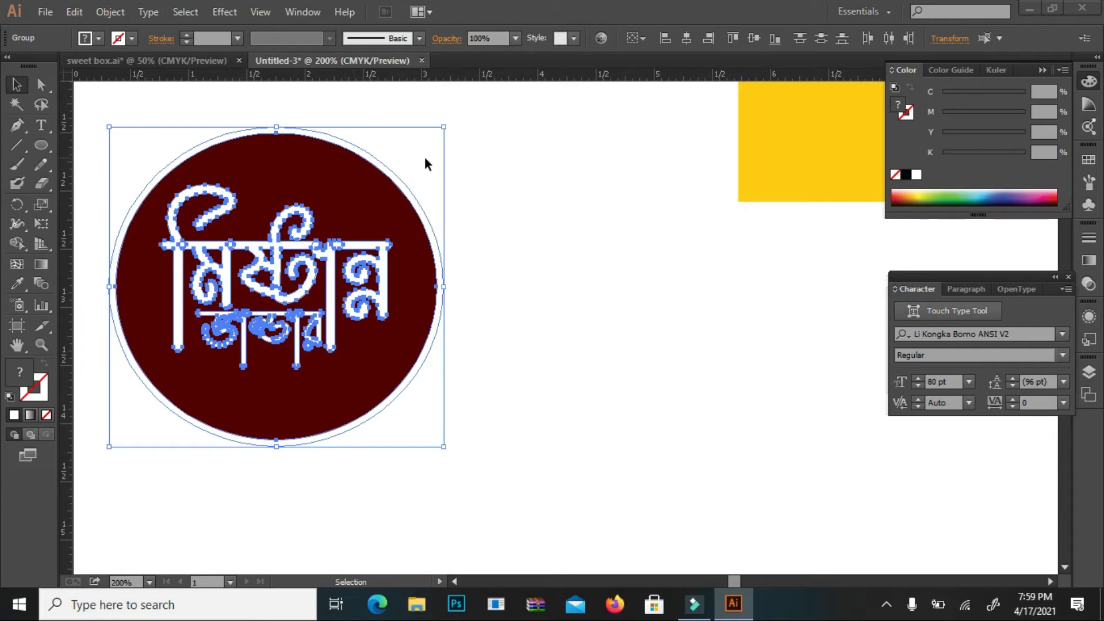
{"action": "right_click", "coordinate": [316, 217]}
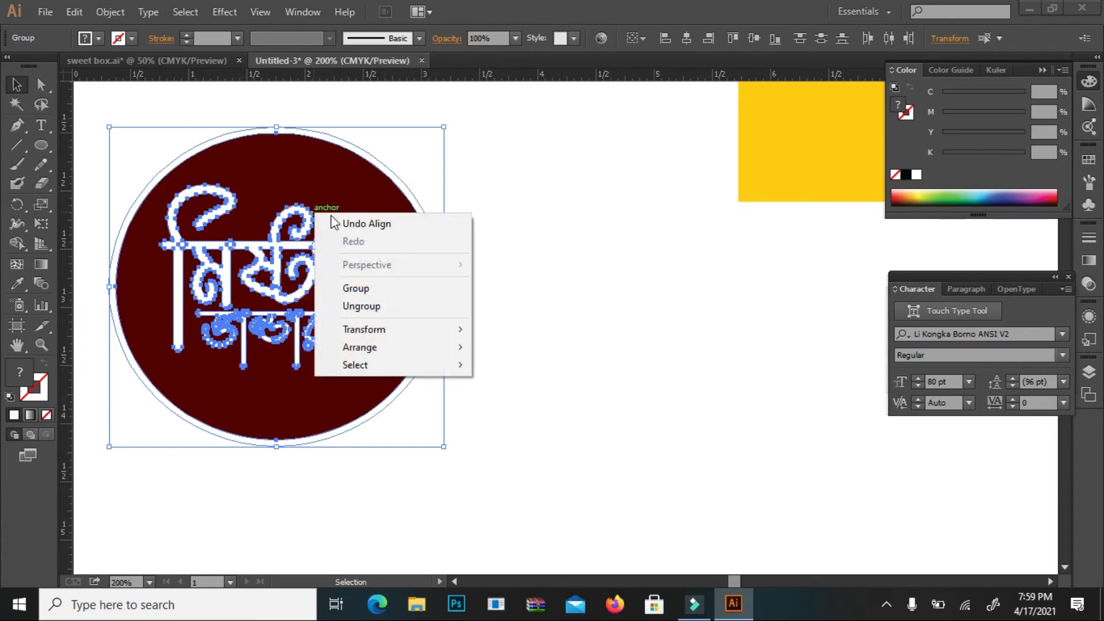
{"action": "left_click", "coordinate": [368, 286]}
Step: Move the badge onto the middle of the box template's yellow central panel
{"action": "left_click_drag", "start_coordinate": [236, 285], "coordinate": [659, 160]}
{"action": "scroll", "coordinate": [665, 161], "scroll_direction": "up", "scroll_amount": 3}
{"action": "left_click_drag", "start_coordinate": [621, 299], "coordinate": [788, 213]}
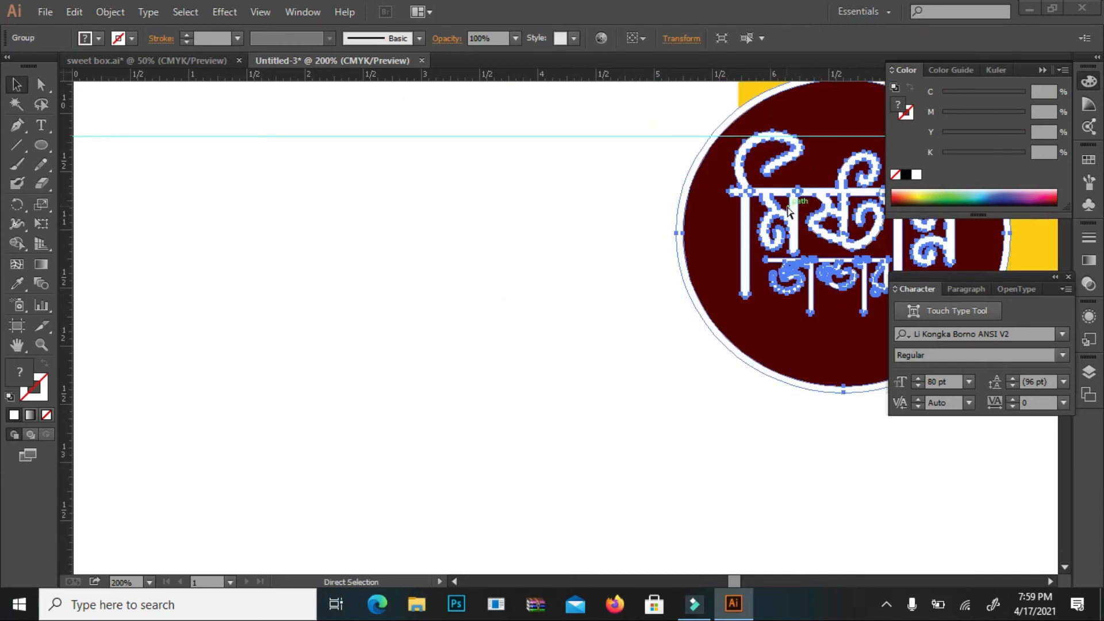
{"action": "key", "text": "ctrl+minus"}
{"action": "key", "text": "ctrl+minus"}
{"action": "left_click", "coordinate": [16, 345]}
{"action": "left_click_drag", "start_coordinate": [659, 235], "coordinate": [201, 235]}
{"action": "left_click_drag", "start_coordinate": [418, 241], "coordinate": [250, 368]}
{"action": "left_click", "coordinate": [14, 85]}
{"action": "left_click_drag", "start_coordinate": [96, 402], "coordinate": [451, 285]}
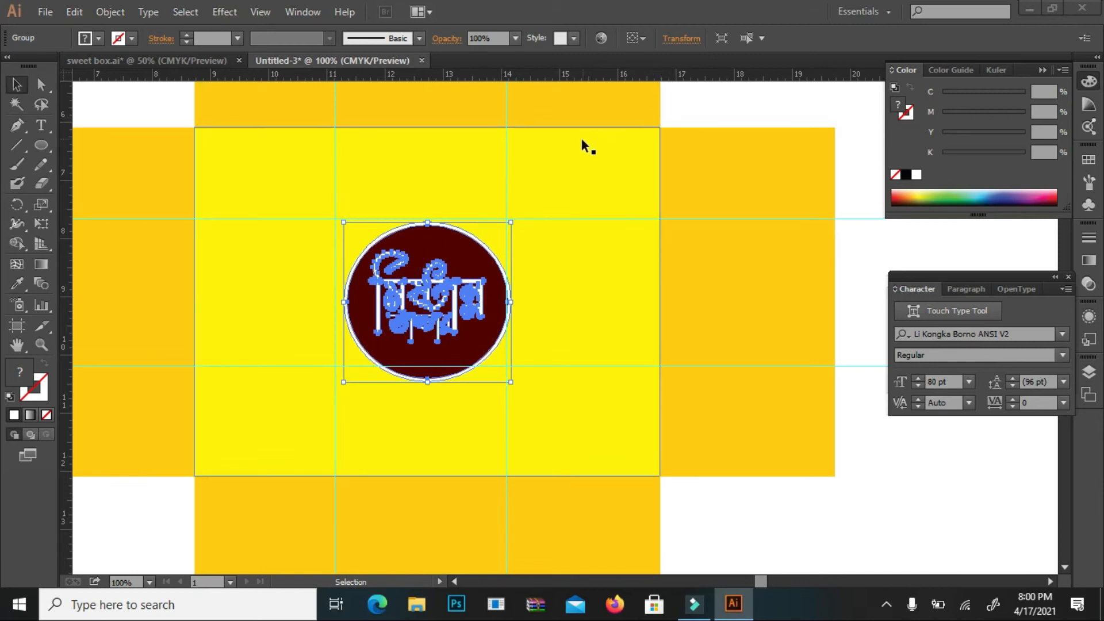
Step: Enlarge the badge to about 4.4 in wide and align its horizontal centre with the yellow panel
{"action": "left_click_drag", "start_coordinate": [511, 222], "coordinate": [584, 178]}
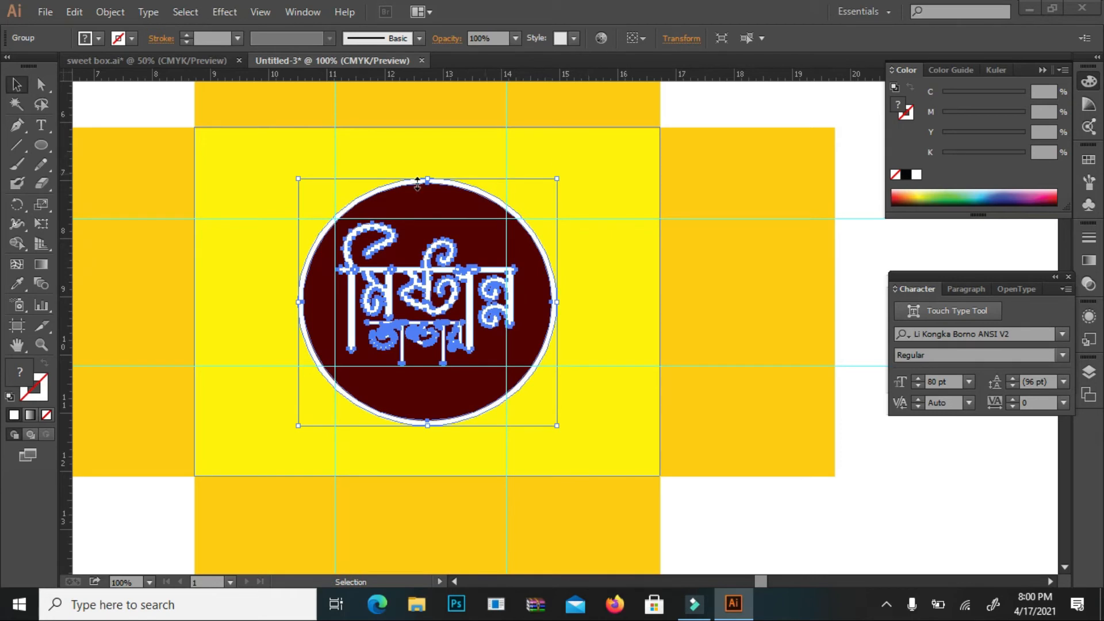
{"action": "left_click", "coordinate": [279, 164]}
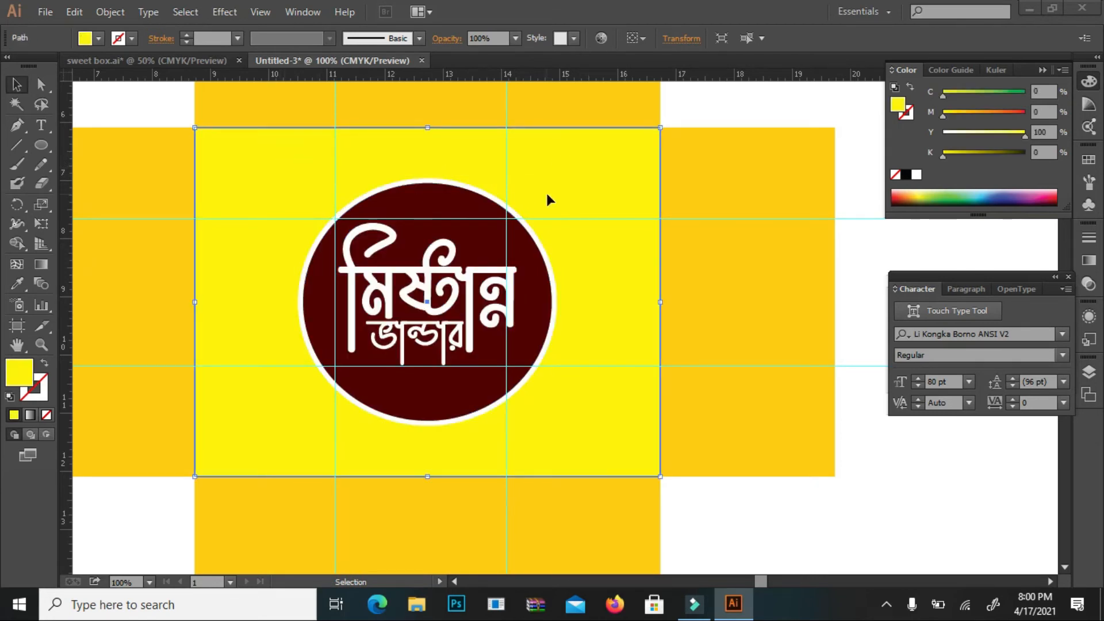
{"action": "left_click", "coordinate": [423, 237], "text": "shift"}
{"action": "left_click", "coordinate": [688, 38]}
{"action": "left_click", "coordinate": [693, 105]}
{"action": "scroll", "coordinate": [546, 138], "scroll_direction": "down", "scroll_amount": 1}
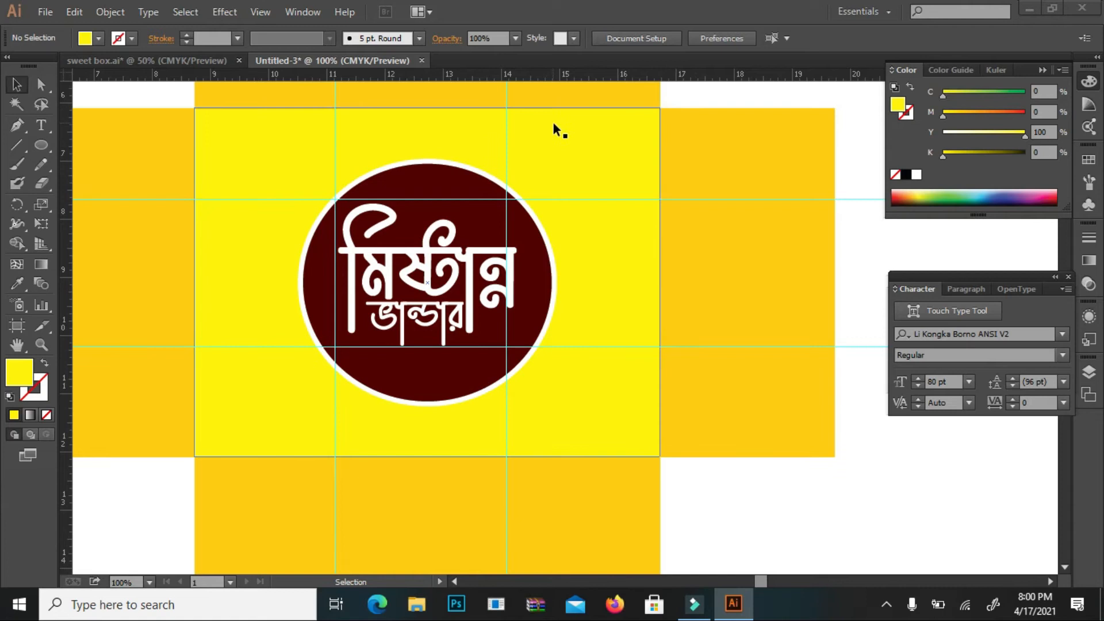
{"action": "key", "text": "minus"}
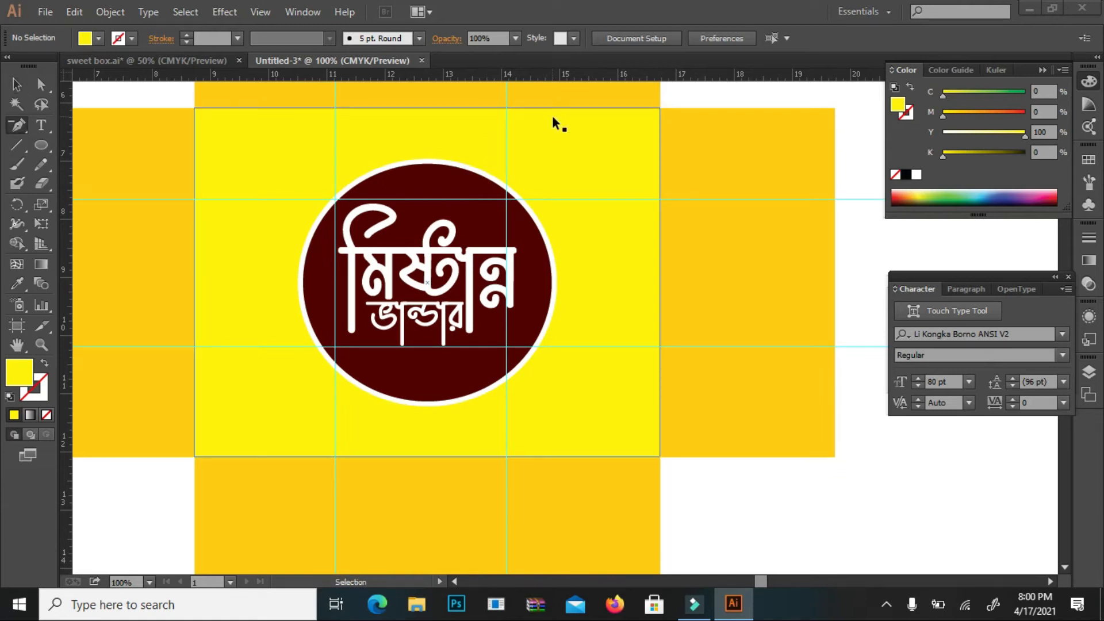
Step: Place the sweets_story_647_102416112934.jpg photo from the desktop into the box template document
{"action": "key", "text": "ctrl+minus"}
{"action": "scroll", "coordinate": [575, 115], "scroll_direction": "down", "scroll_amount": 3}
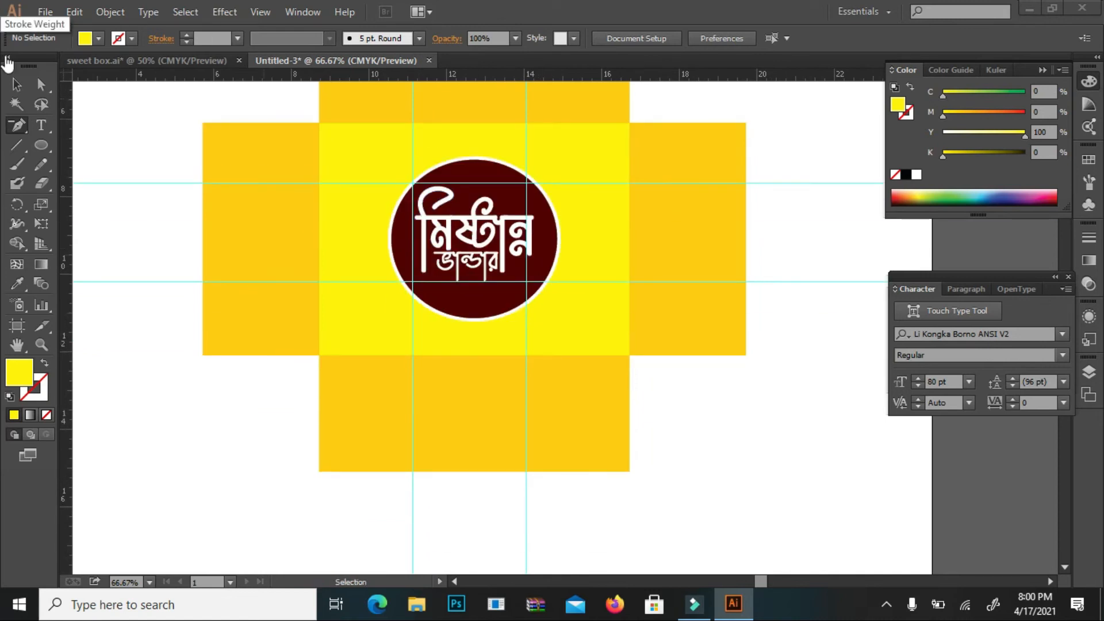
{"action": "left_click", "coordinate": [16, 85]}
{"action": "scroll", "coordinate": [342, 153], "scroll_direction": "up", "scroll_amount": 3}
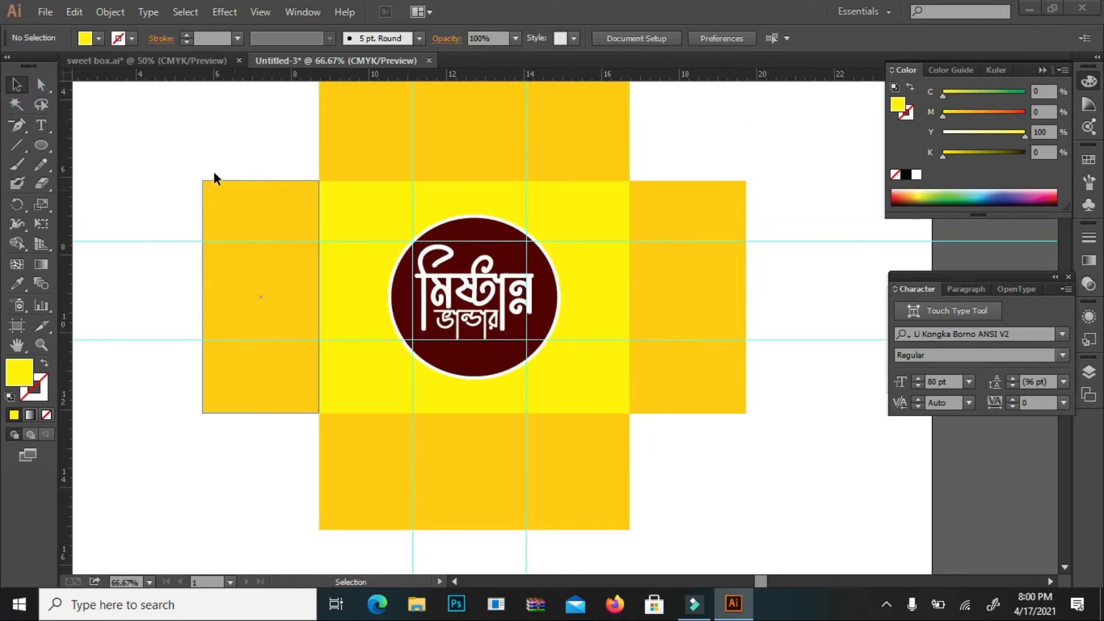
{"action": "left_click", "coordinate": [1030, 8]}
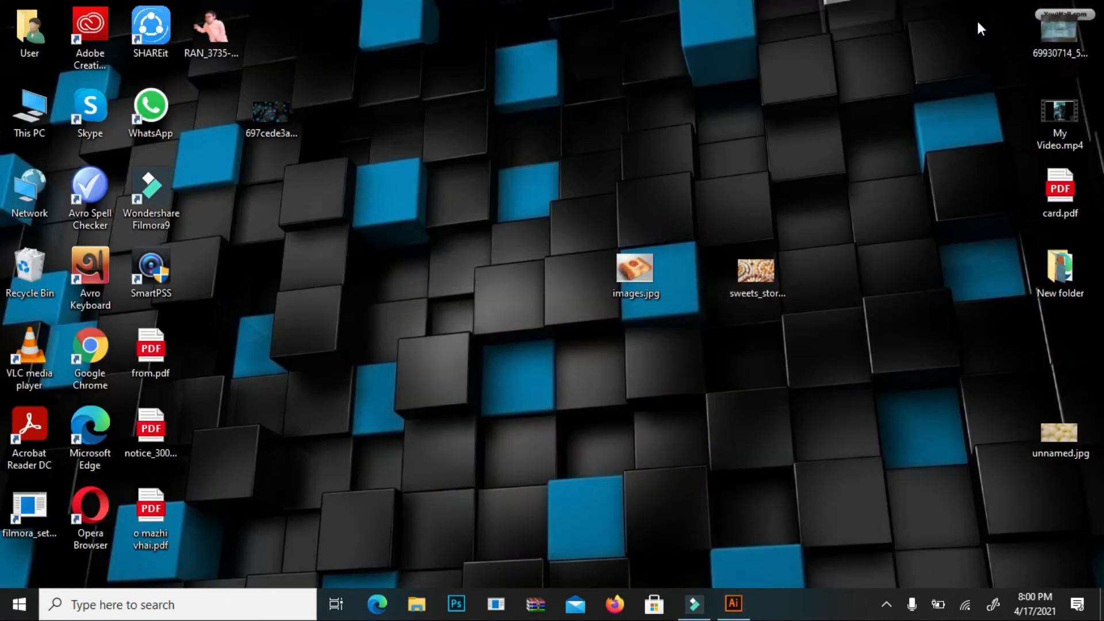
{"action": "double_click", "coordinate": [755, 270]}
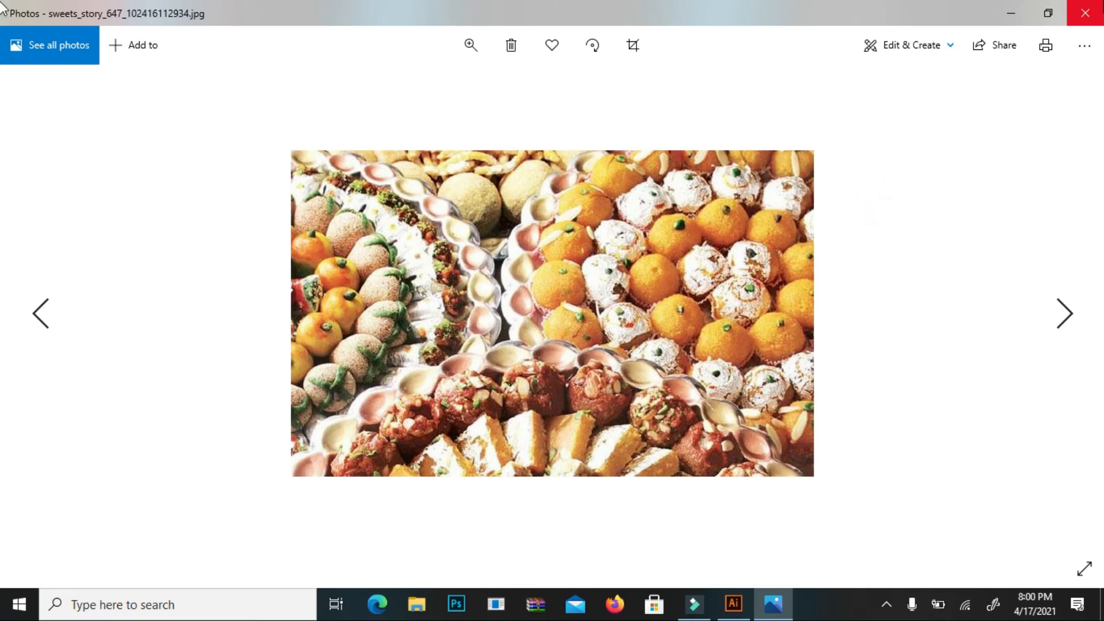
{"action": "key", "text": "alt+F4"}
{"action": "left_click_drag", "start_coordinate": [752, 275], "coordinate": [553, 328]}
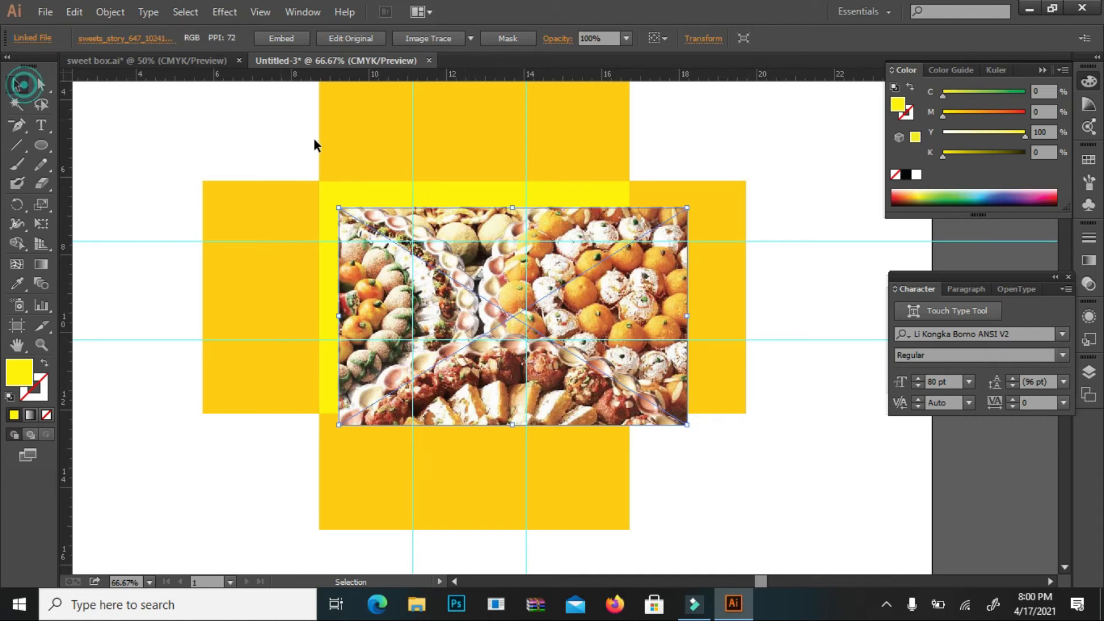
Step: Move the sweets photo onto the central panel and resize its width and height to cover the panel exactly
{"action": "left_click_drag", "start_coordinate": [371, 253], "coordinate": [352, 229]}
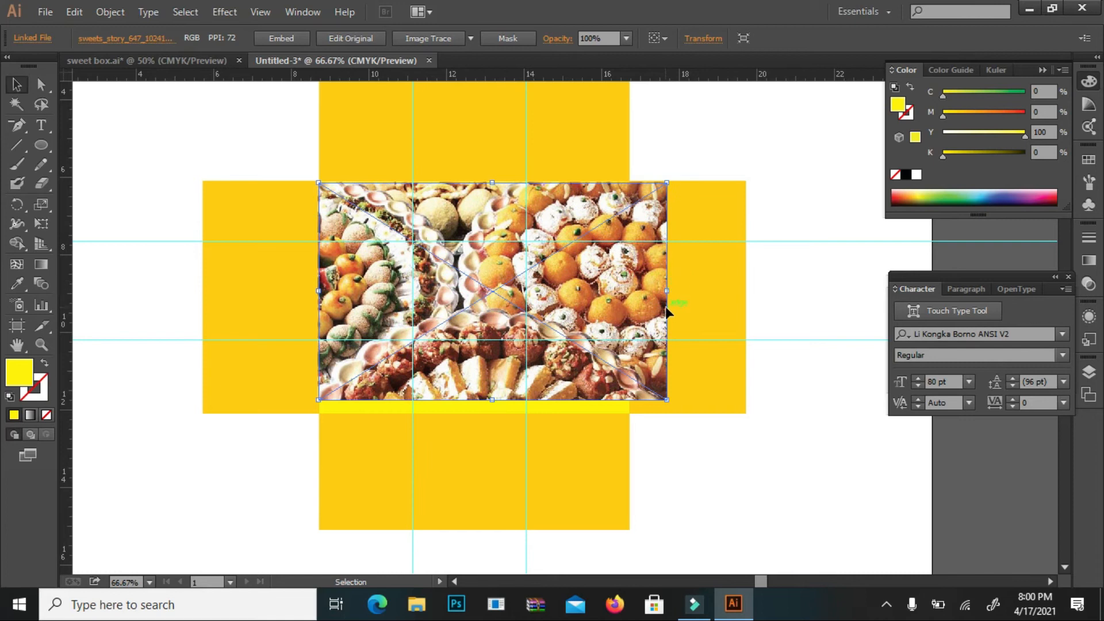
{"action": "left_click_drag", "start_coordinate": [667, 291], "coordinate": [630, 292]}
{"action": "left_click_drag", "start_coordinate": [474, 400], "coordinate": [473, 414]}
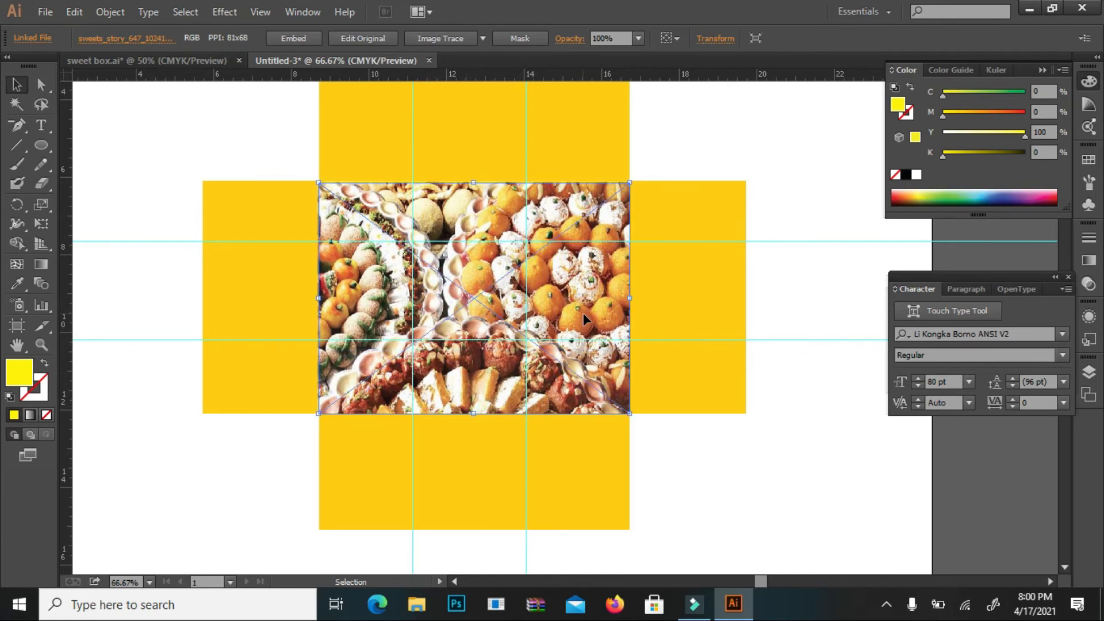
Step: Embed the sweets photo in the document and set its opacity to 30%
{"action": "left_click", "coordinate": [296, 38]}
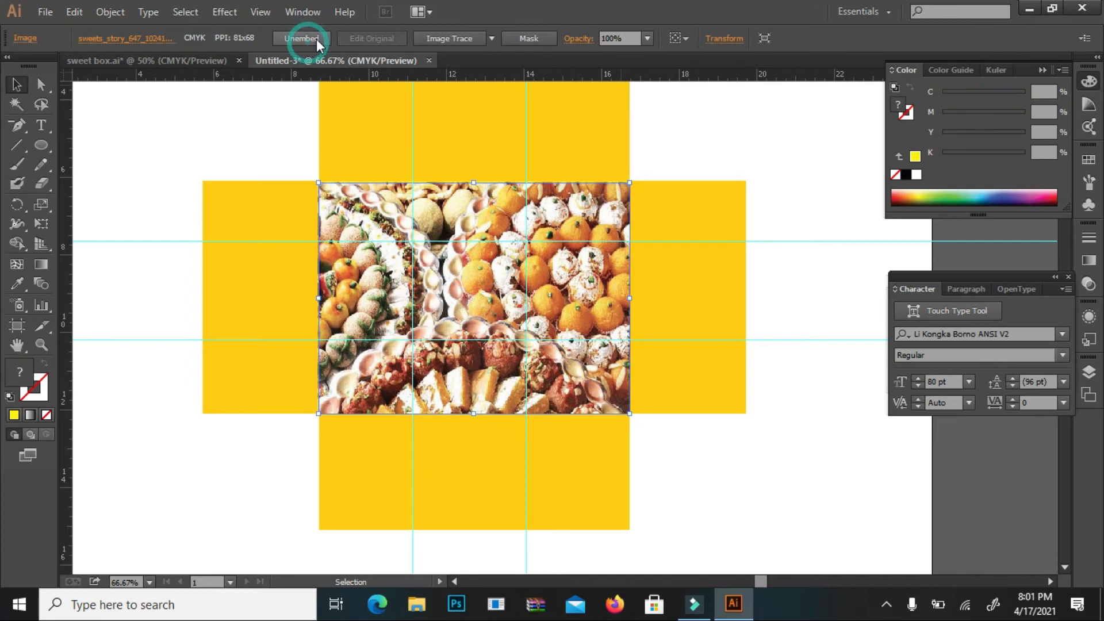
{"action": "left_click", "coordinate": [648, 38]}
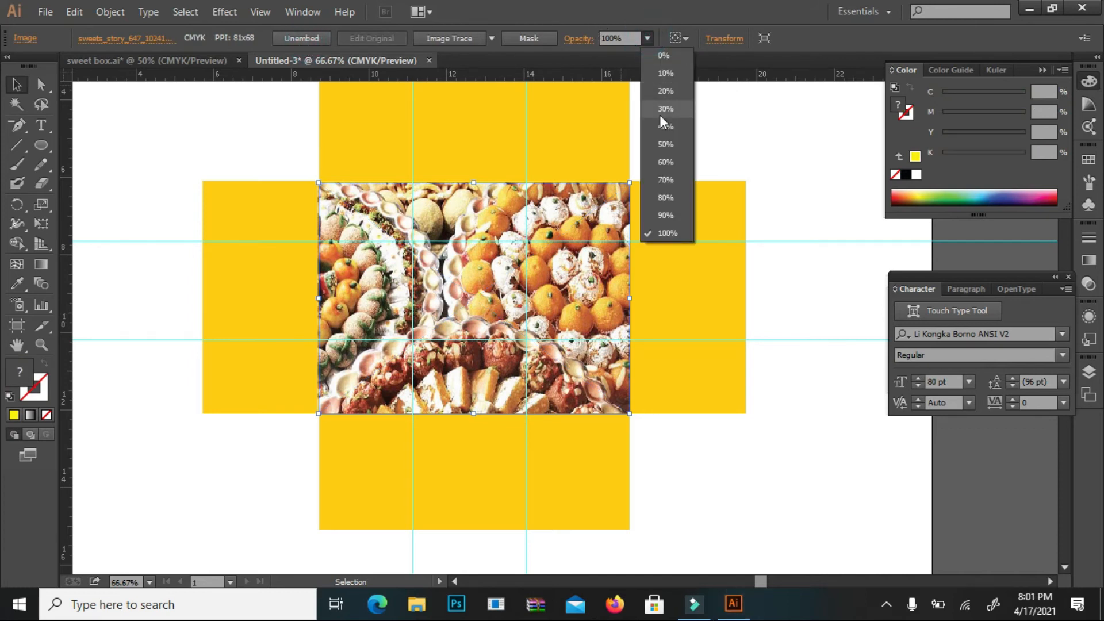
{"action": "left_click", "coordinate": [661, 113]}
{"action": "left_click", "coordinate": [677, 116]}
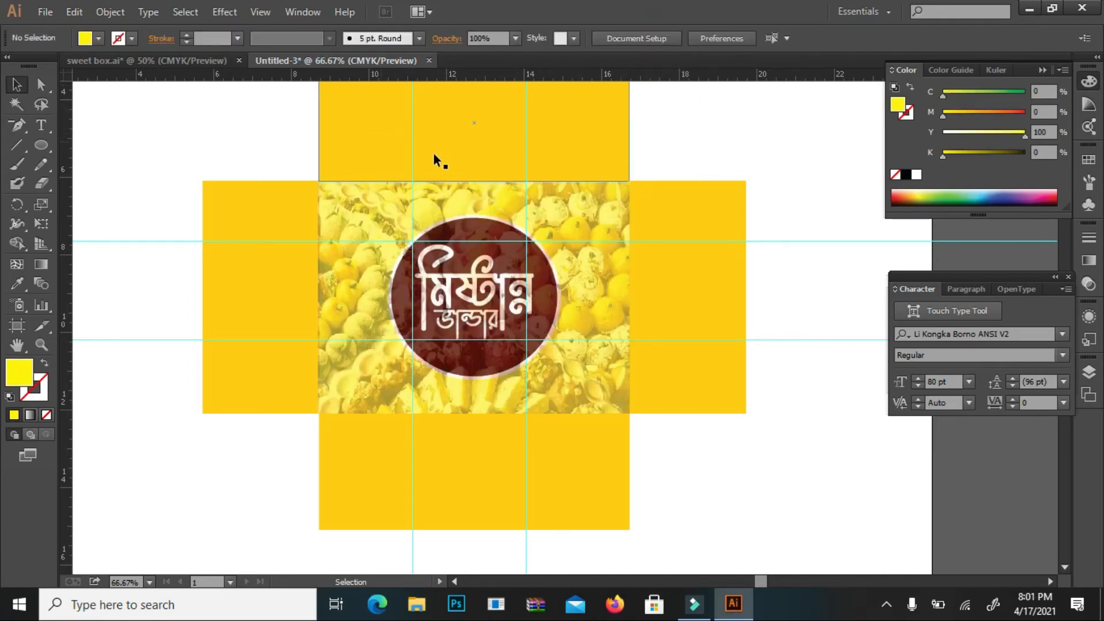
Step: Hide the sweets photo, then hide the yellow central panel beneath it
{"action": "scroll", "coordinate": [732, 230], "scroll_direction": "down", "scroll_amount": 1}
{"action": "left_click", "coordinate": [380, 285]}
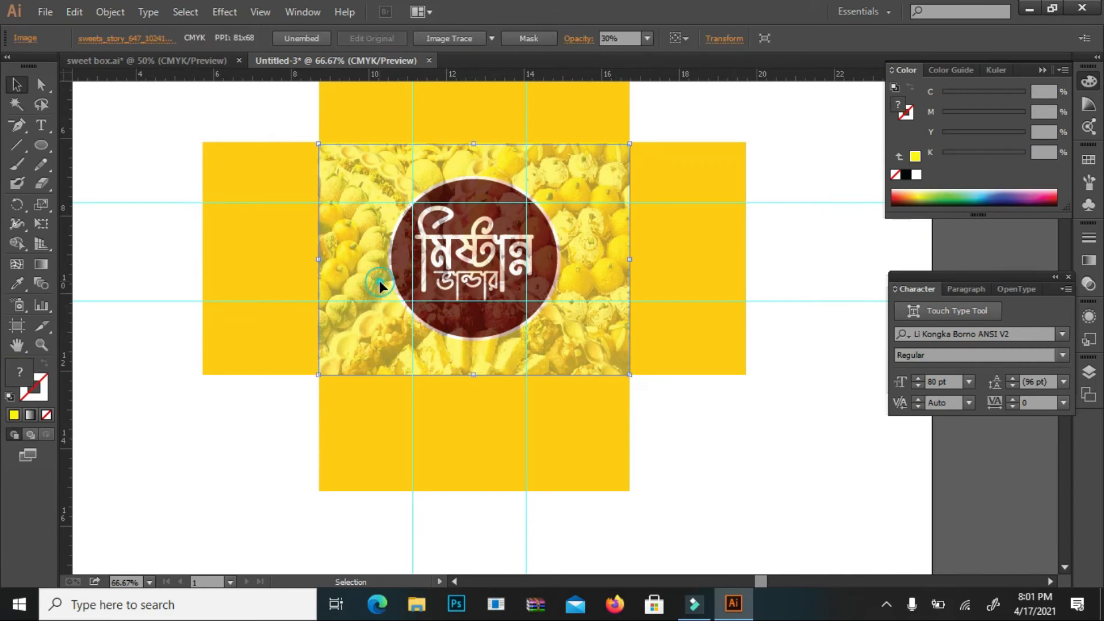
{"action": "left_click", "coordinate": [110, 11]}
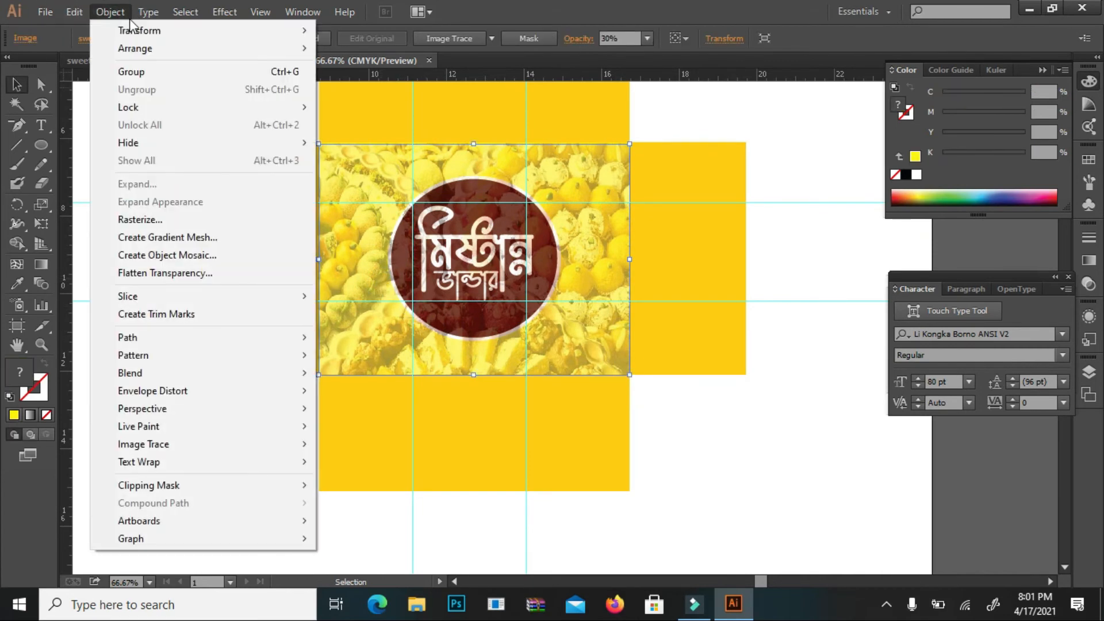
{"action": "mouse_move", "coordinate": [230, 146]}
{"action": "left_click", "coordinate": [346, 143]}
{"action": "left_click", "coordinate": [350, 193]}
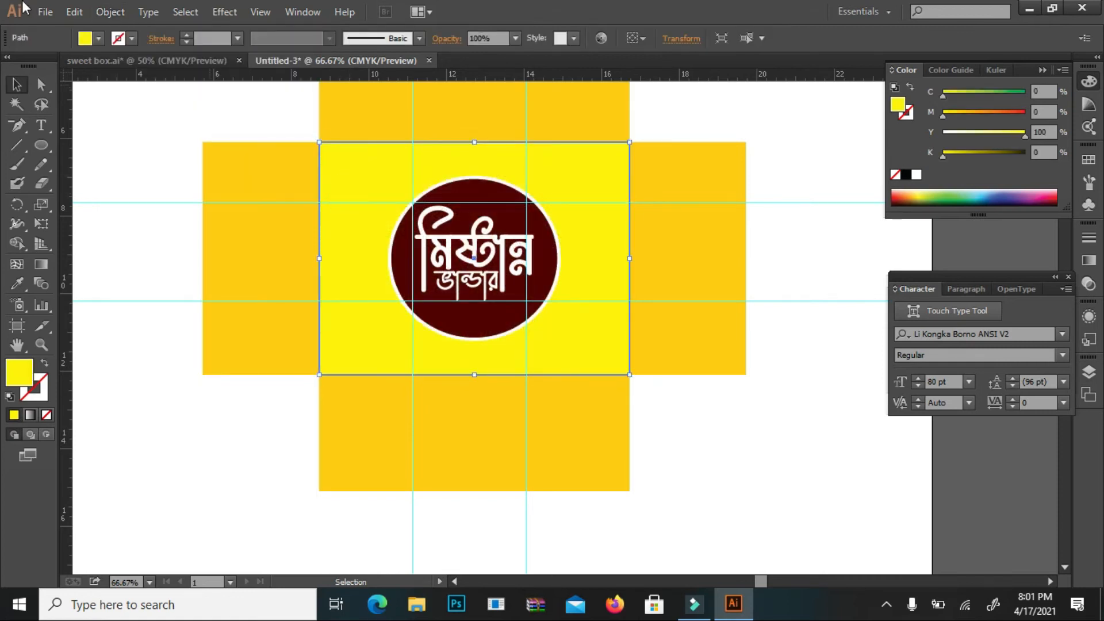
{"action": "left_click", "coordinate": [110, 11]}
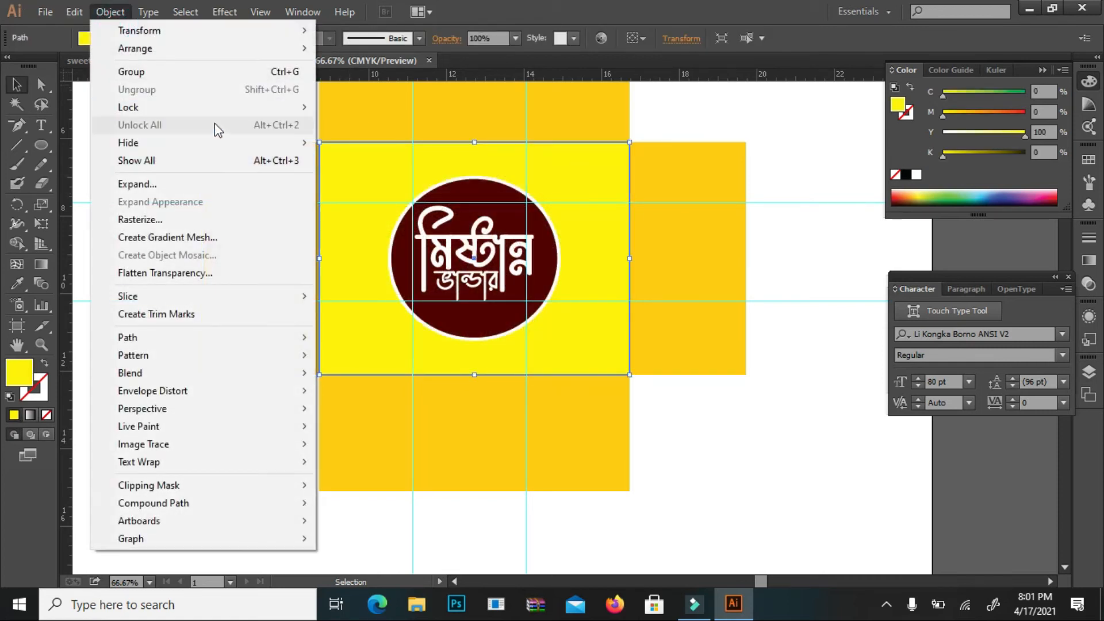
{"action": "mouse_move", "coordinate": [202, 144]}
{"action": "left_click", "coordinate": [343, 141]}
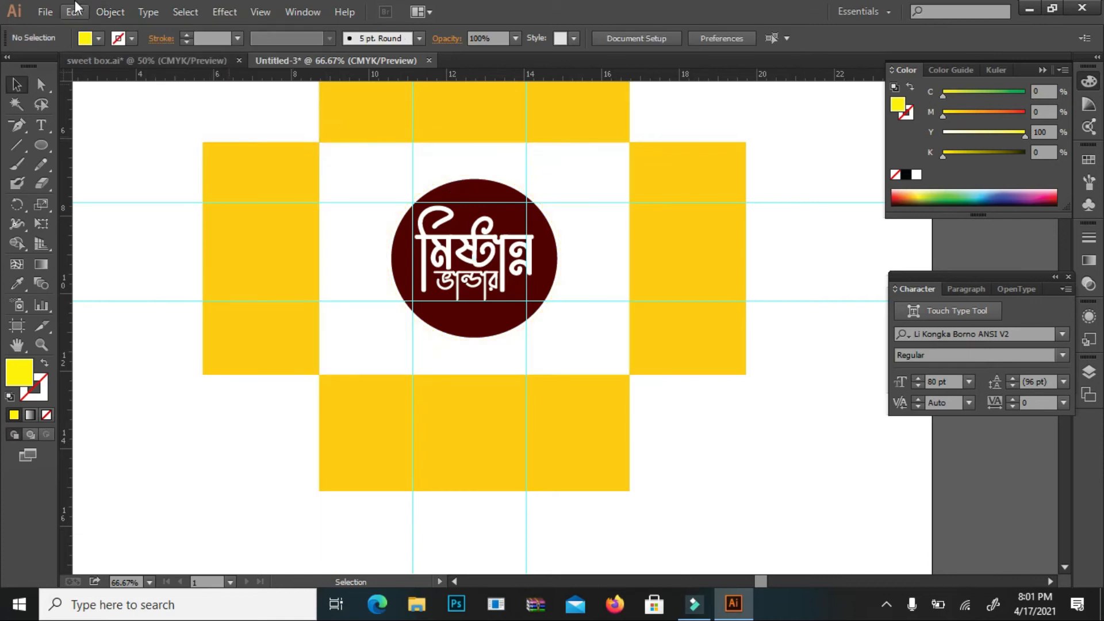
Step: Show all hidden objects and group the sweets photo with the yellow central panel
{"action": "left_click", "coordinate": [111, 13]}
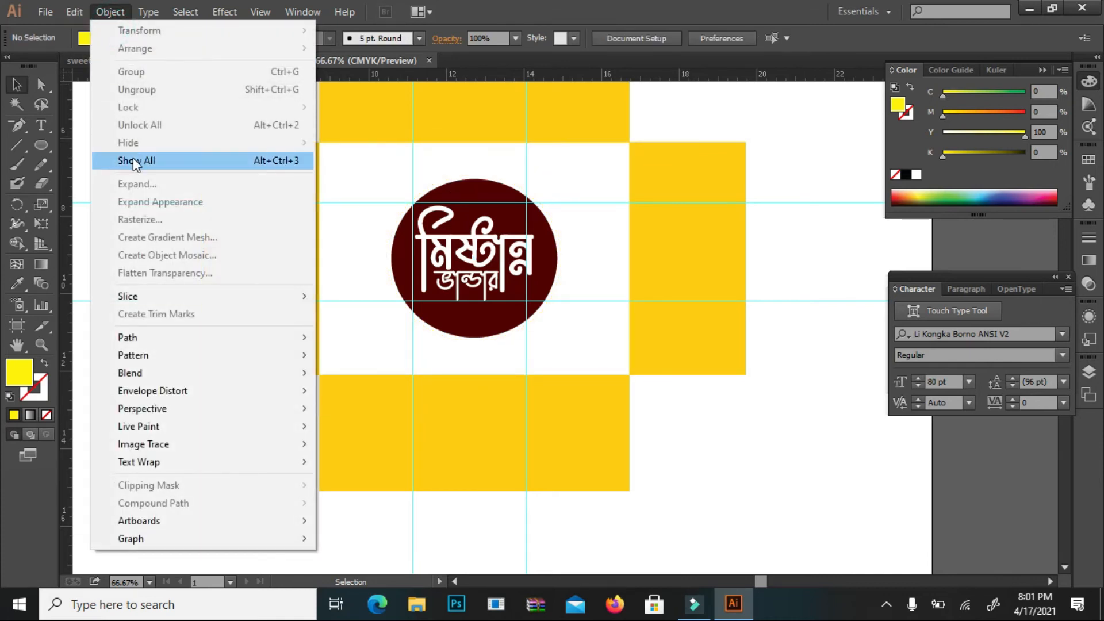
{"action": "left_click", "coordinate": [133, 161]}
{"action": "right_click", "coordinate": [363, 187]}
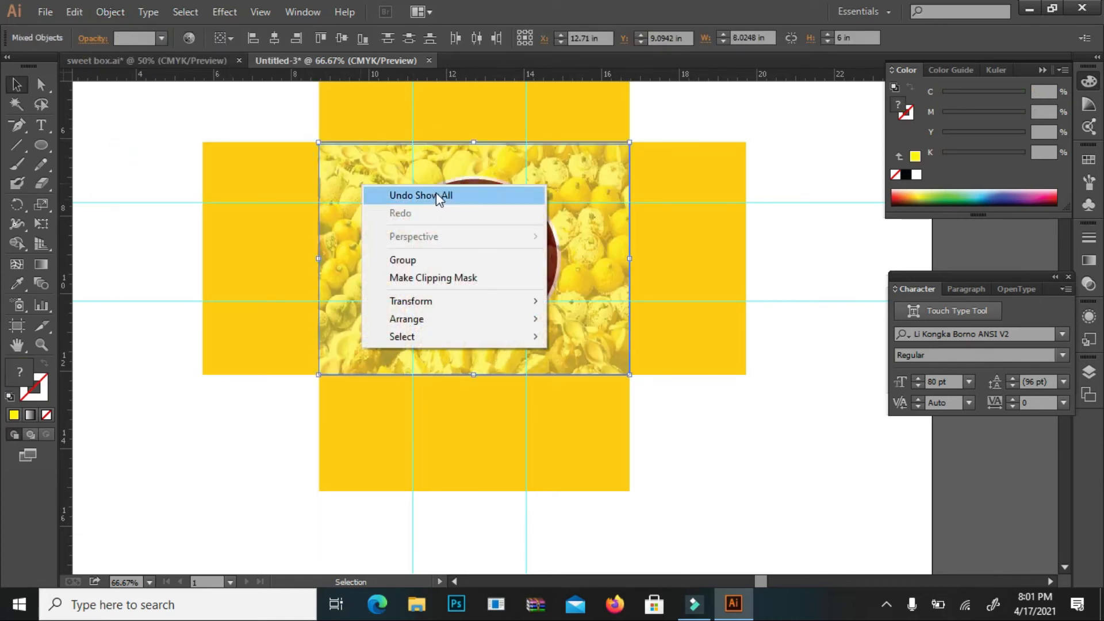
{"action": "left_click", "coordinate": [399, 256]}
Step: Send the grouped photo and yellow panel to the back, behind the badge
{"action": "right_click", "coordinate": [368, 170]}
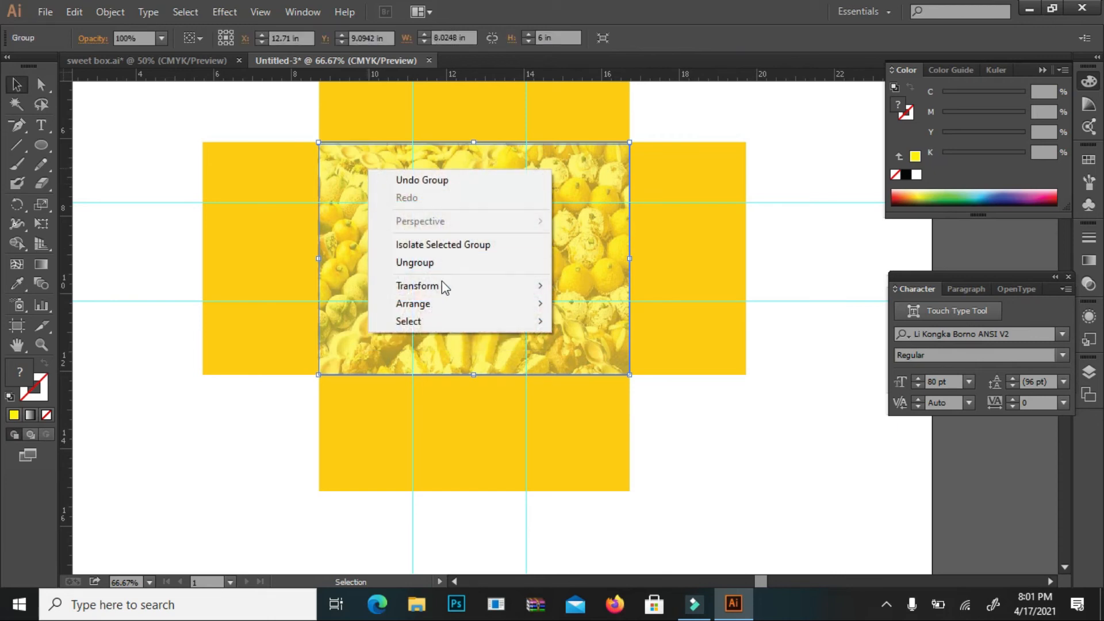
{"action": "mouse_move", "coordinate": [423, 305]}
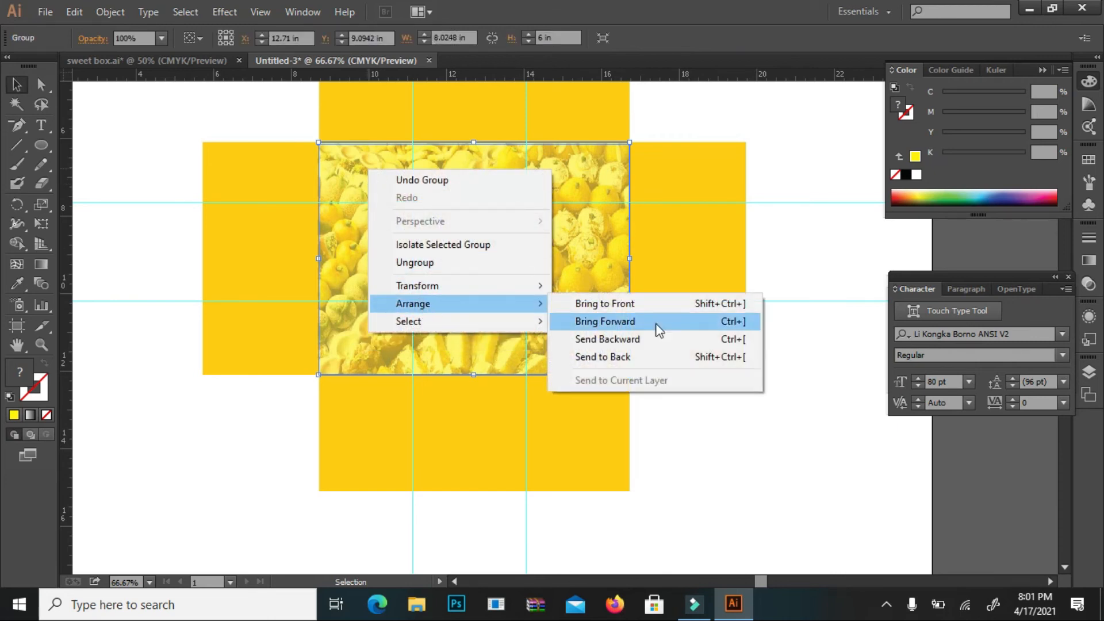
{"action": "left_click", "coordinate": [634, 361]}
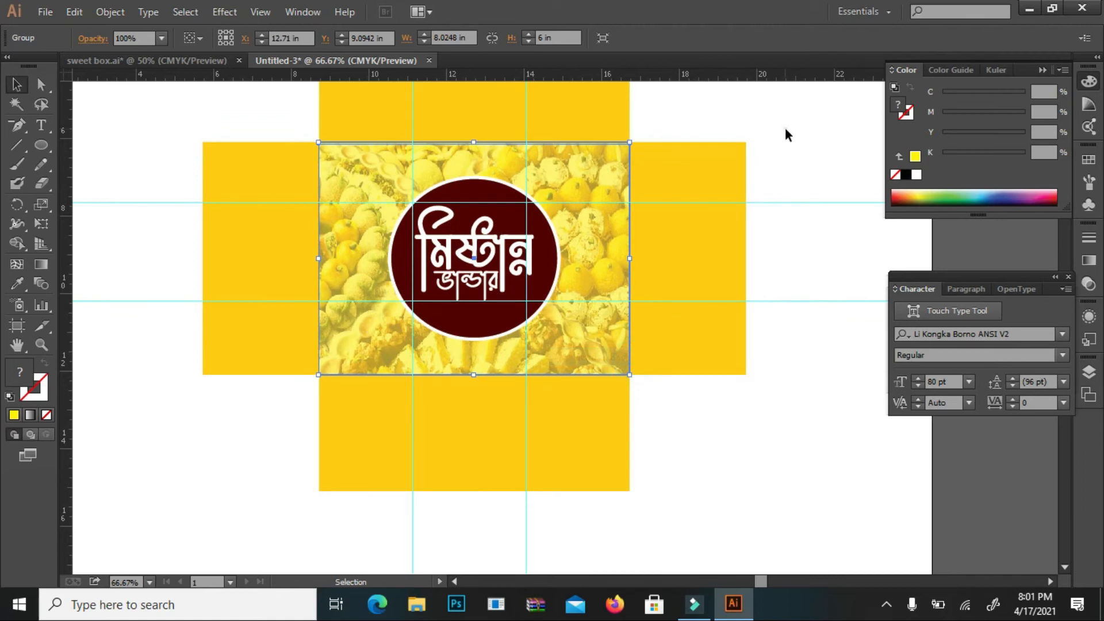
{"action": "left_click", "coordinate": [787, 134]}
Step: Isolate the photo-and-panel group, set the sweets photo's opacity to 20%, and exit isolation mode
{"action": "left_click", "coordinate": [592, 176]}
{"action": "double_click", "coordinate": [592, 174]}
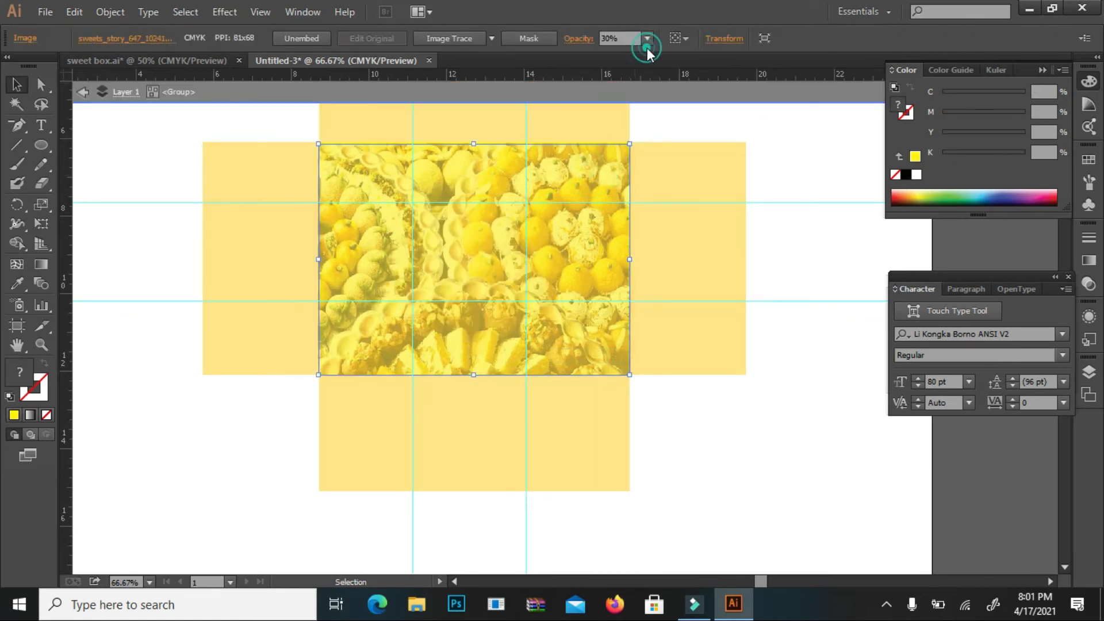
{"action": "left_click", "coordinate": [648, 39]}
{"action": "left_click", "coordinate": [666, 92]}
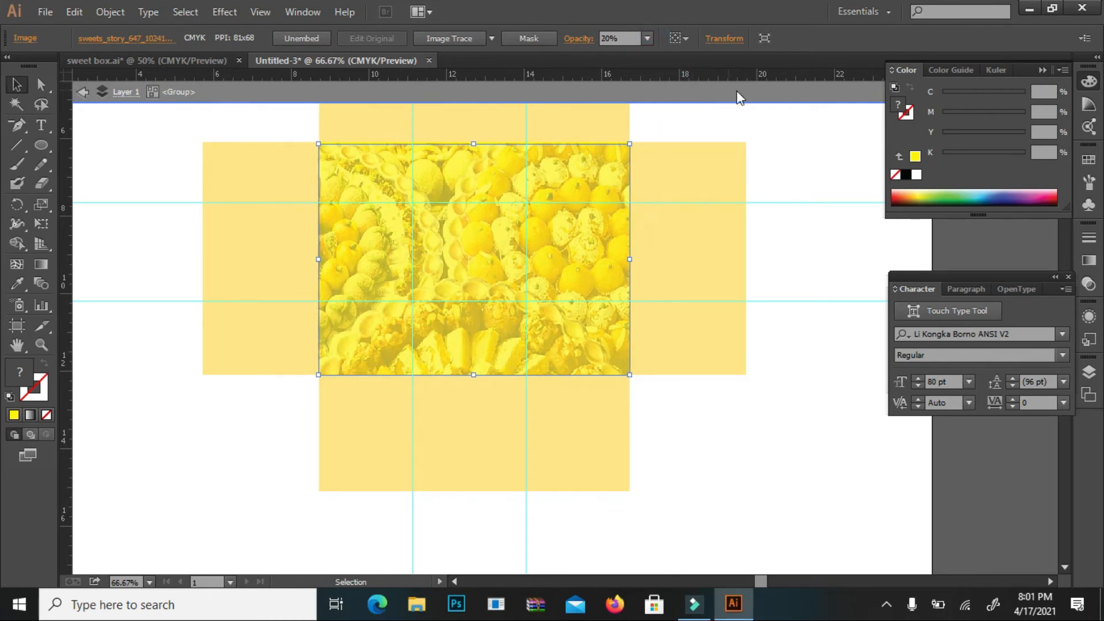
{"action": "double_click", "coordinate": [747, 90]}
{"action": "left_click", "coordinate": [716, 123]}
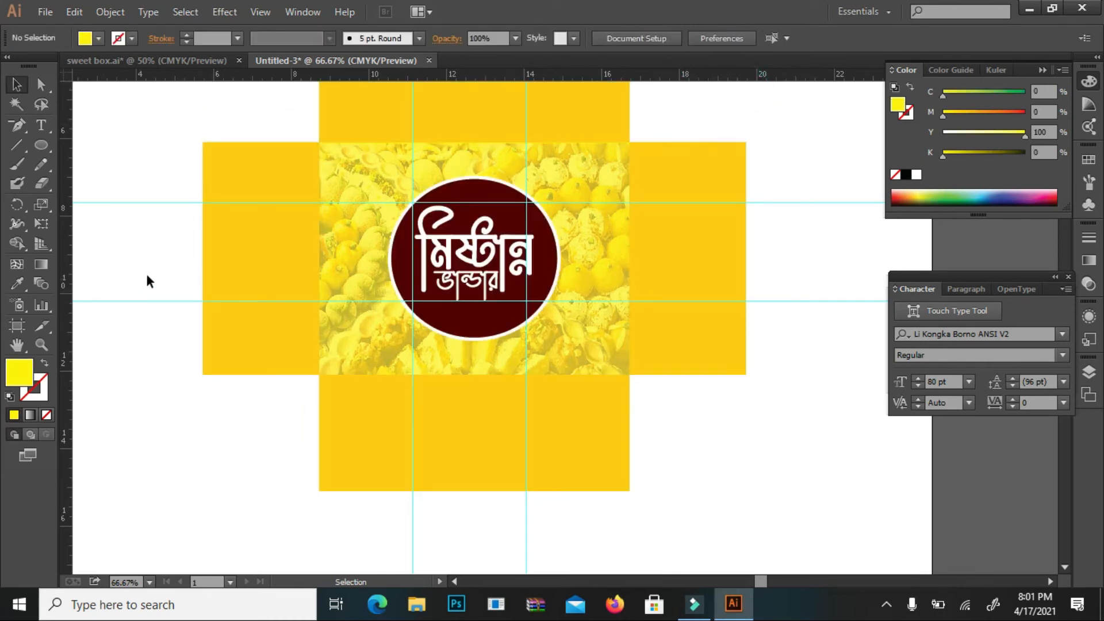
Step: Draw a narrow vertical rectangle as a stripe down the full height of the left side panel
{"action": "scroll", "coordinate": [136, 213], "scroll_direction": "up", "scroll_amount": 2}
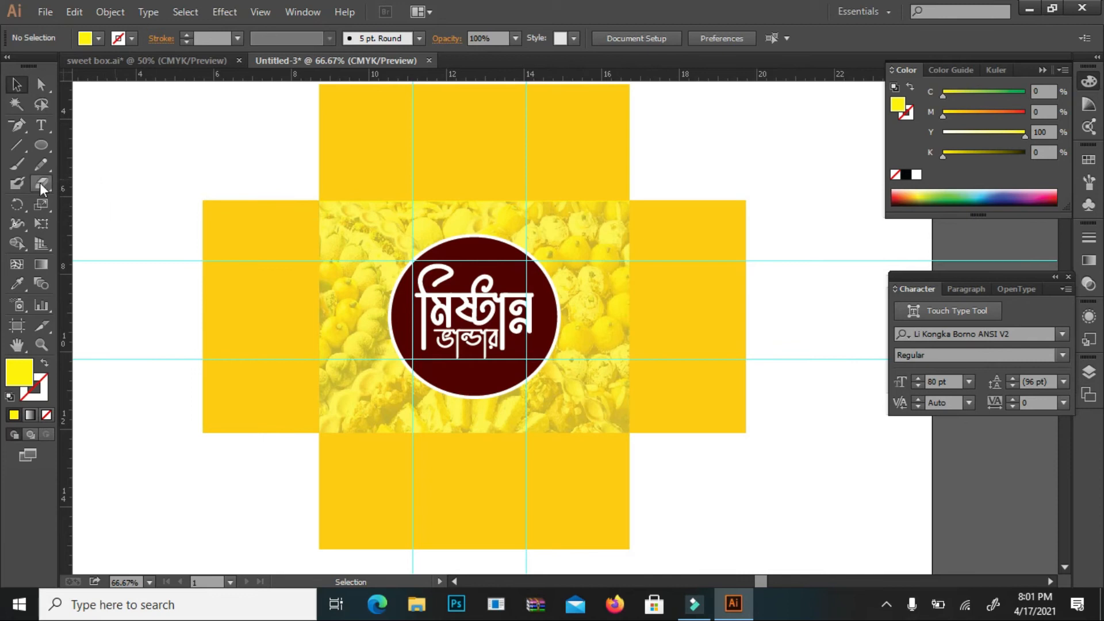
{"action": "left_click_drag", "start_coordinate": [46, 150], "coordinate": [79, 148]}
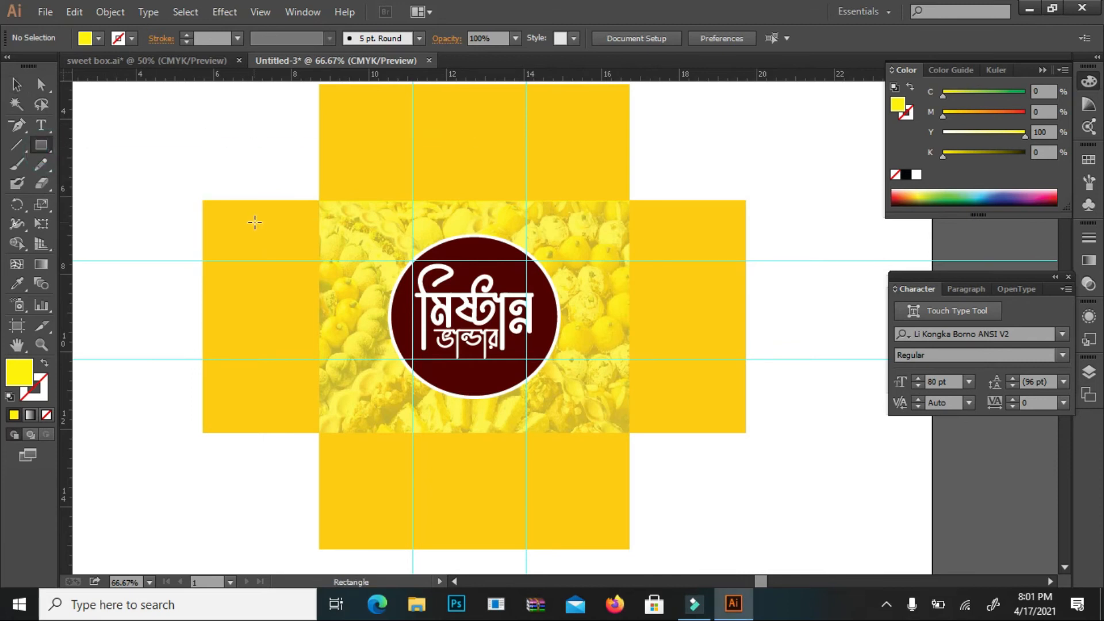
{"action": "mouse_move", "coordinate": [248, 200]}
{"action": "left_mouse_down"}
{"action": "mouse_move", "coordinate": [270, 287]}
{"action": "mouse_move", "coordinate": [270, 432]}
{"action": "left_mouse_up"}
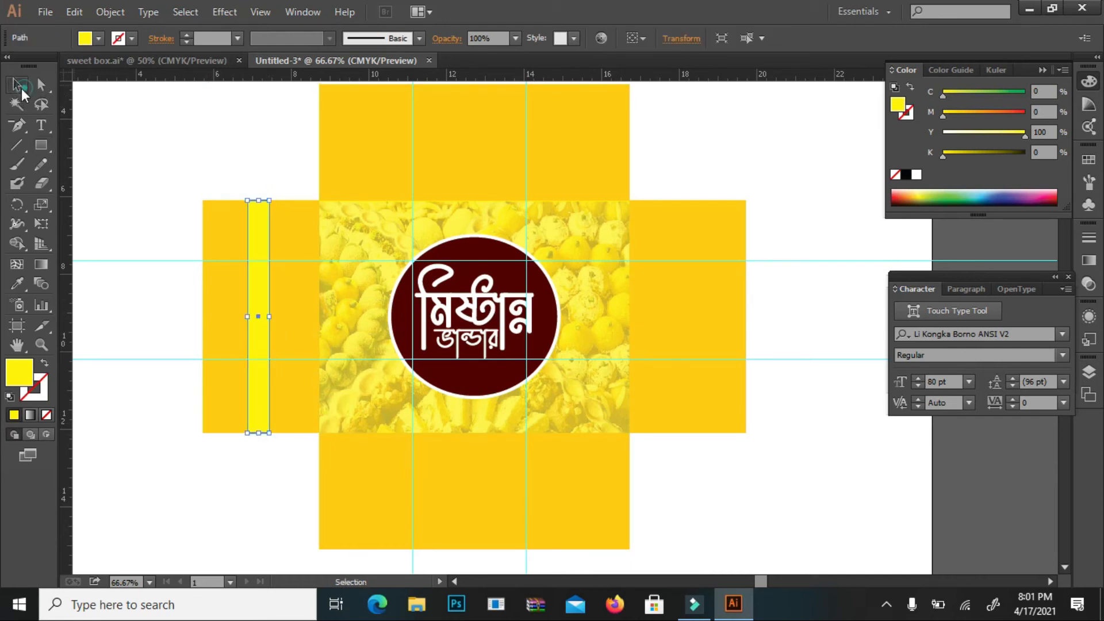
Step: Fill the stripe with the badge's maroon sampled by the Eyedropper
{"action": "left_click", "coordinate": [17, 283]}
{"action": "left_click", "coordinate": [402, 330]}
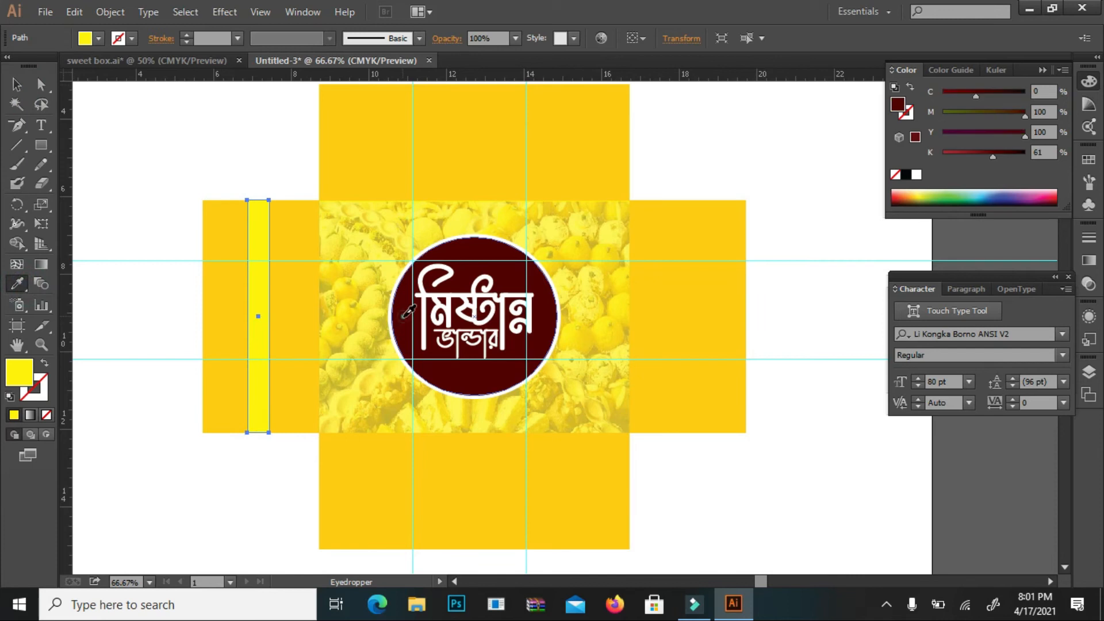
{"action": "left_click", "coordinate": [16, 85]}
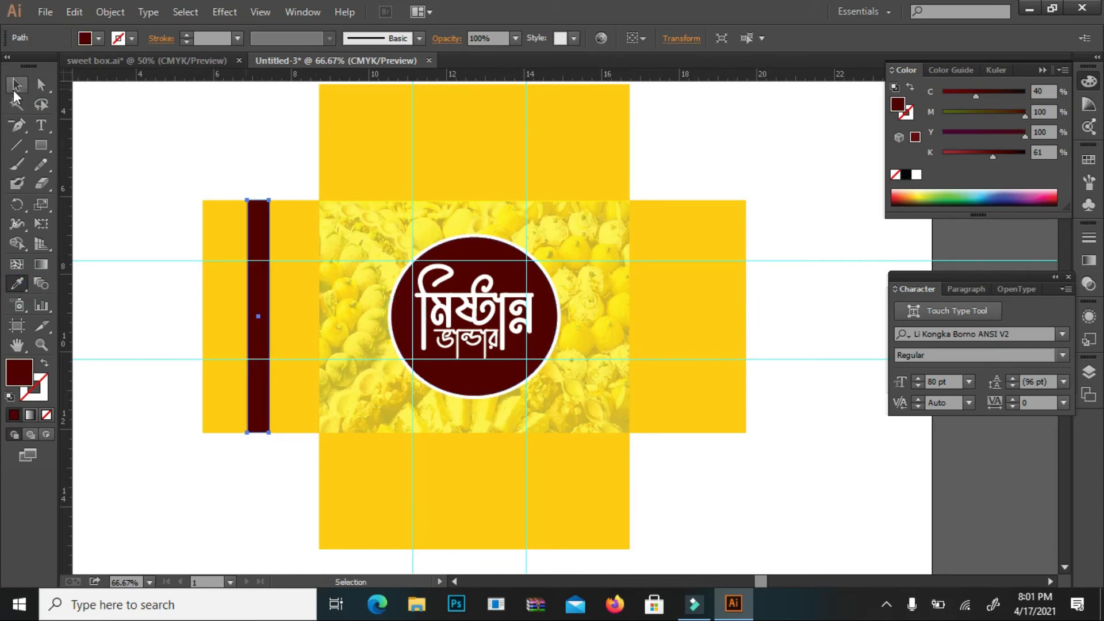
{"action": "left_click", "coordinate": [138, 104]}
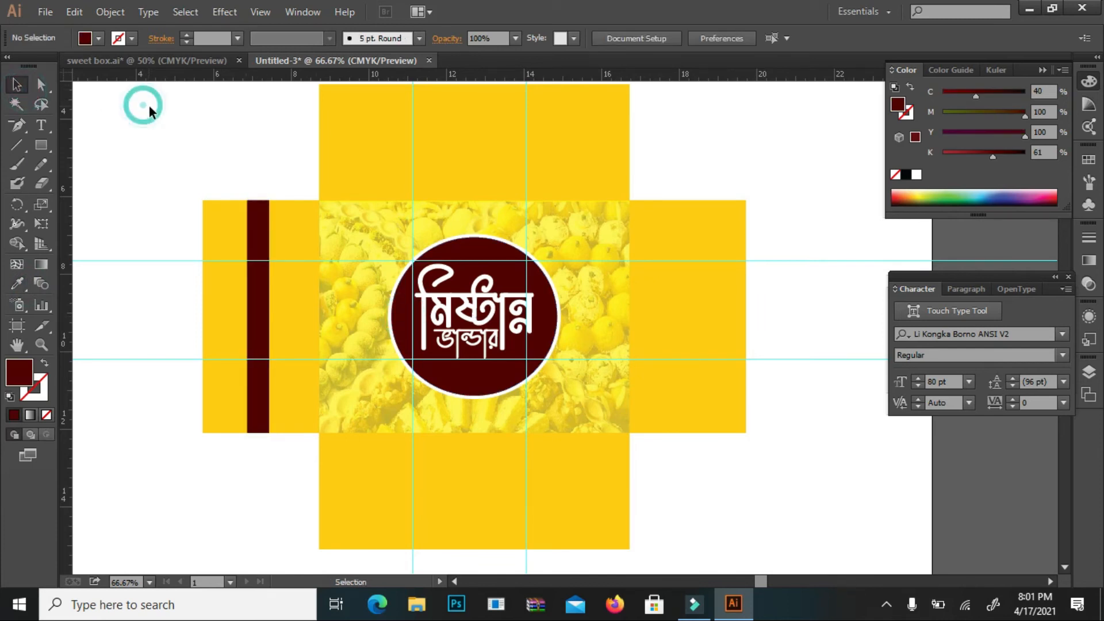
Step: Nudge the maroon stripe slightly right within the left side panel and place a copy of it on the right side panel
{"action": "left_click", "coordinate": [260, 292]}
{"action": "key", "text": "Right"}
{"action": "key", "text": "Right"}
{"action": "key", "text": "Right"}
{"action": "key", "text": "Right"}
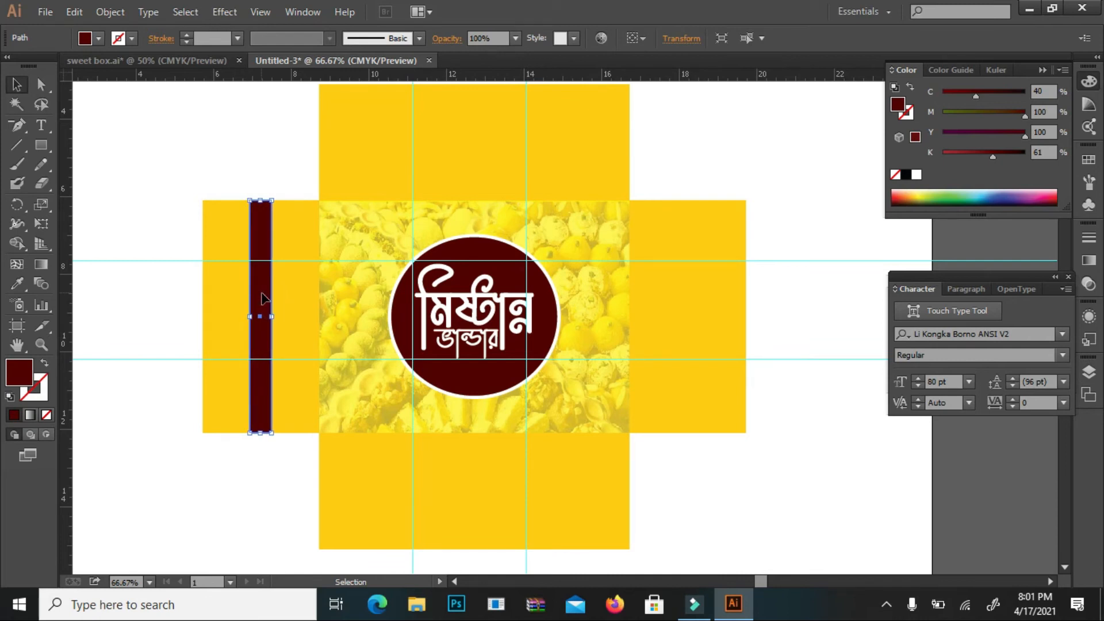
{"action": "left_click", "coordinate": [223, 136]}
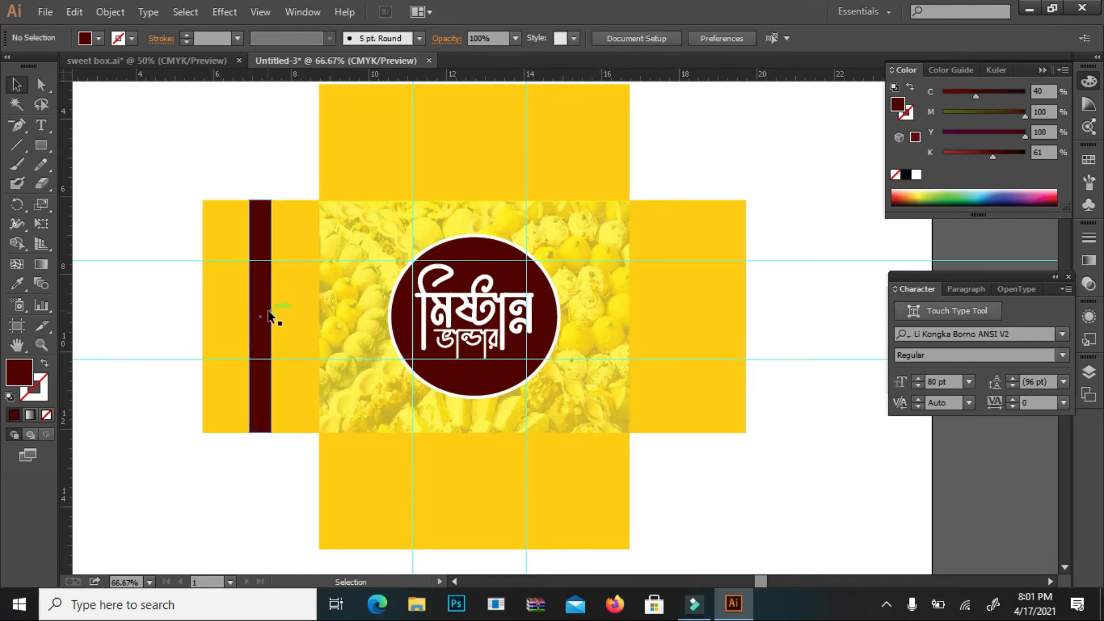
{"action": "left_click_drag", "start_coordinate": [261, 321], "coordinate": [686, 312]}
{"action": "left_click", "coordinate": [715, 153]}
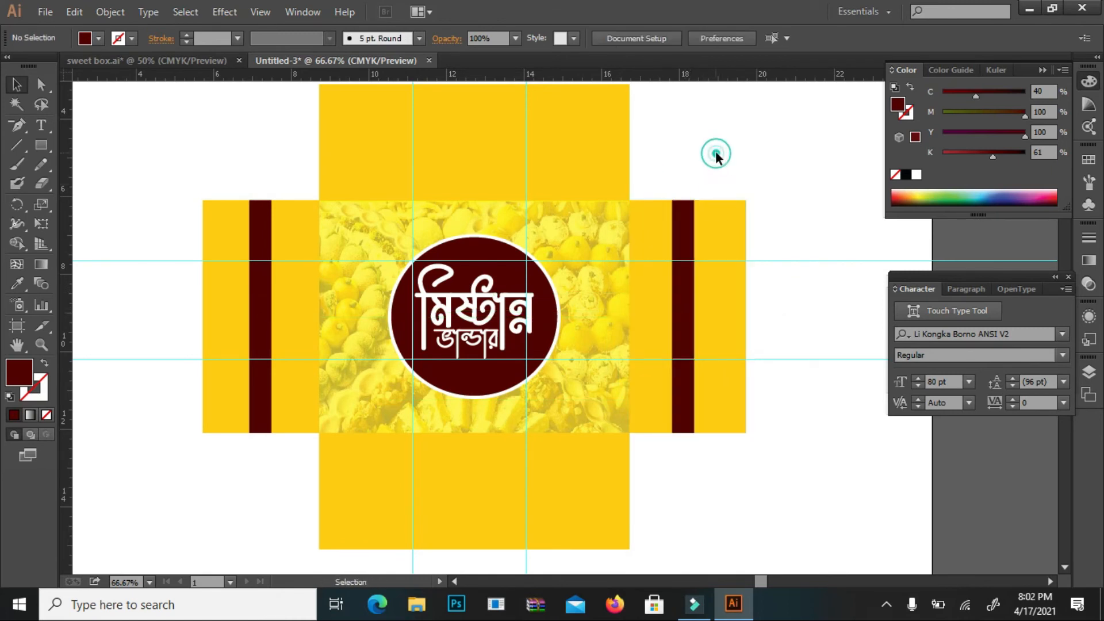
{"action": "scroll", "coordinate": [661, 287], "scroll_direction": "down", "scroll_amount": 3}
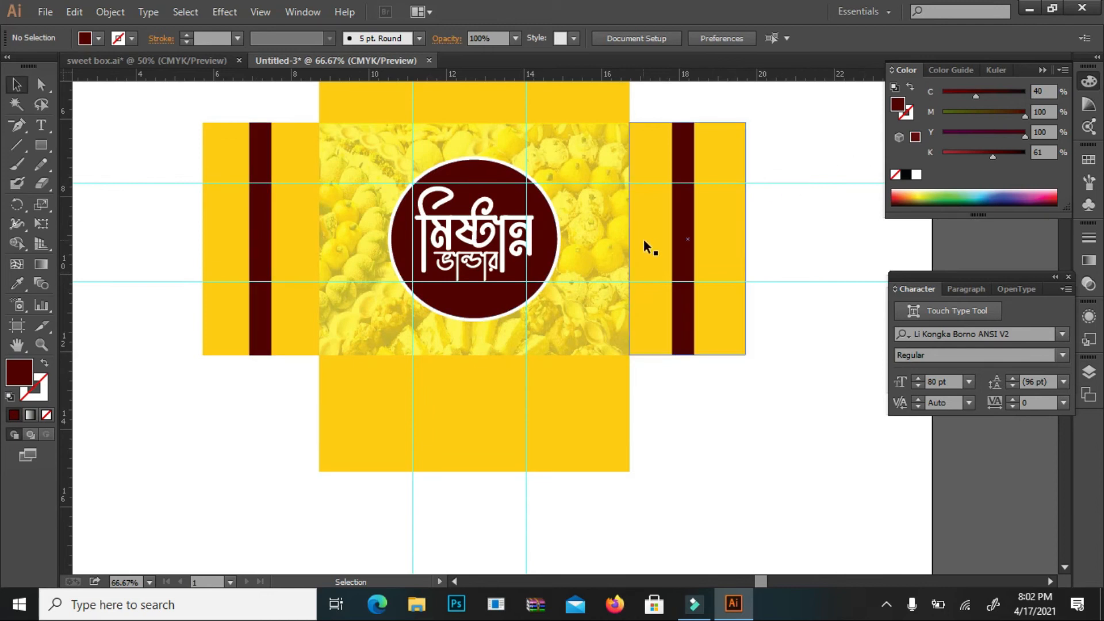
{"action": "left_click_drag", "start_coordinate": [684, 236], "coordinate": [643, 210]}
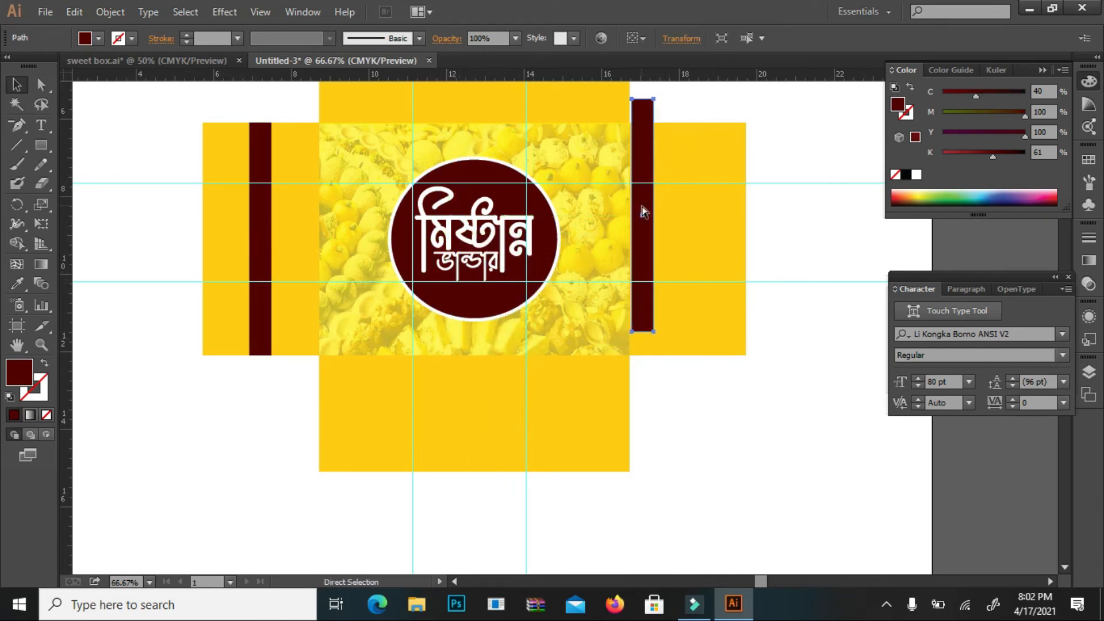
{"action": "key", "text": "ctrl+z"}
Step: Rotate the maroon stripe on the right side panel about its centre until it is horizontal
{"action": "key", "text": "r"}
{"action": "left_click_drag", "start_coordinate": [808, 148], "coordinate": [772, 382]}
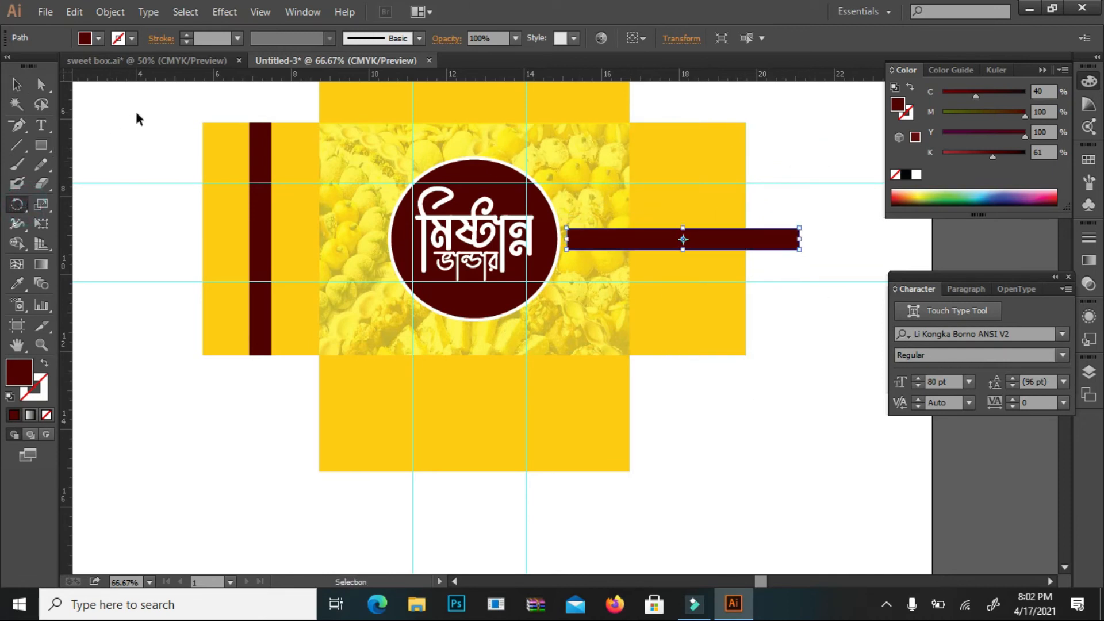
Step: Rotate a horizontal copy of the right side panel's maroon stripe, keeping the vertical original, and move the copy onto the bottom panel
{"action": "key", "text": "ctrl+z"}
{"action": "left_click_drag", "start_coordinate": [464, 173], "coordinate": [537, 454]}
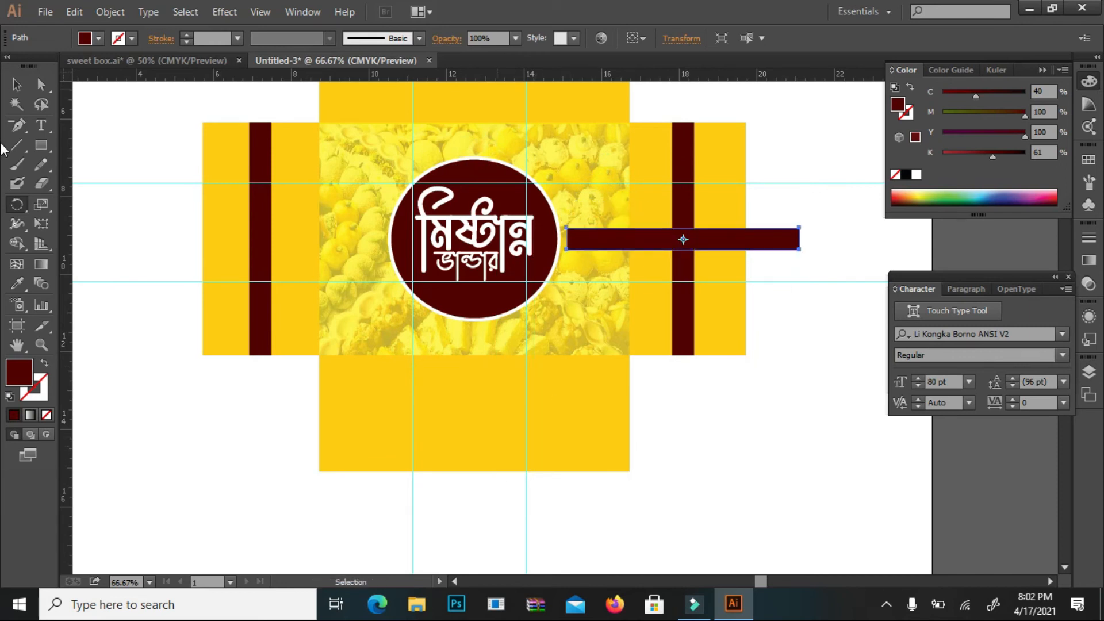
{"action": "left_click", "coordinate": [17, 84]}
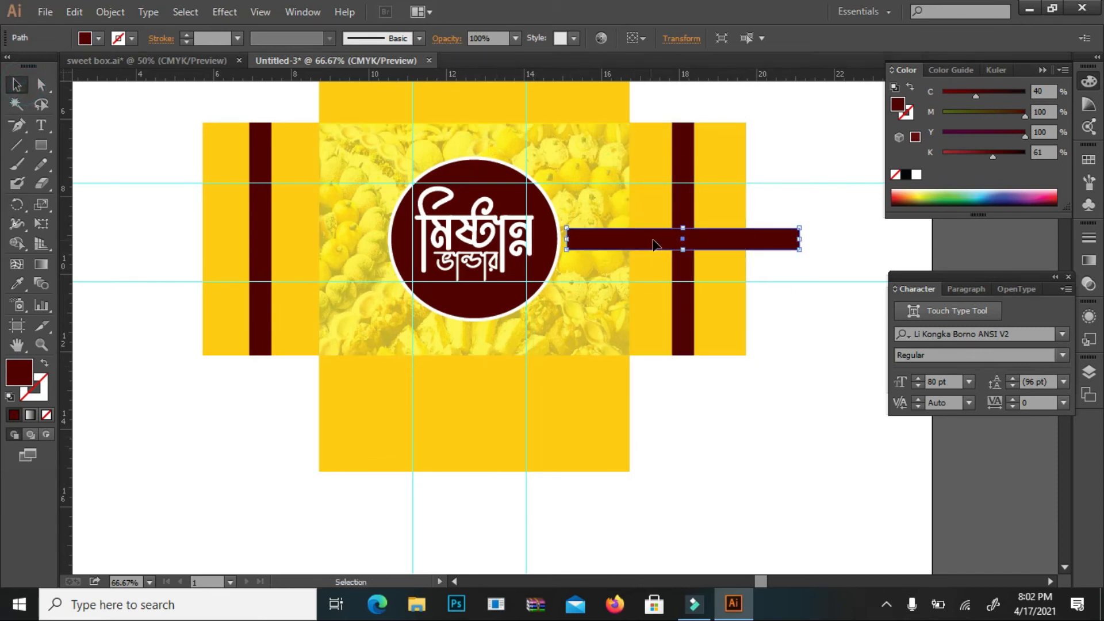
{"action": "left_click_drag", "start_coordinate": [659, 234], "coordinate": [415, 413]}
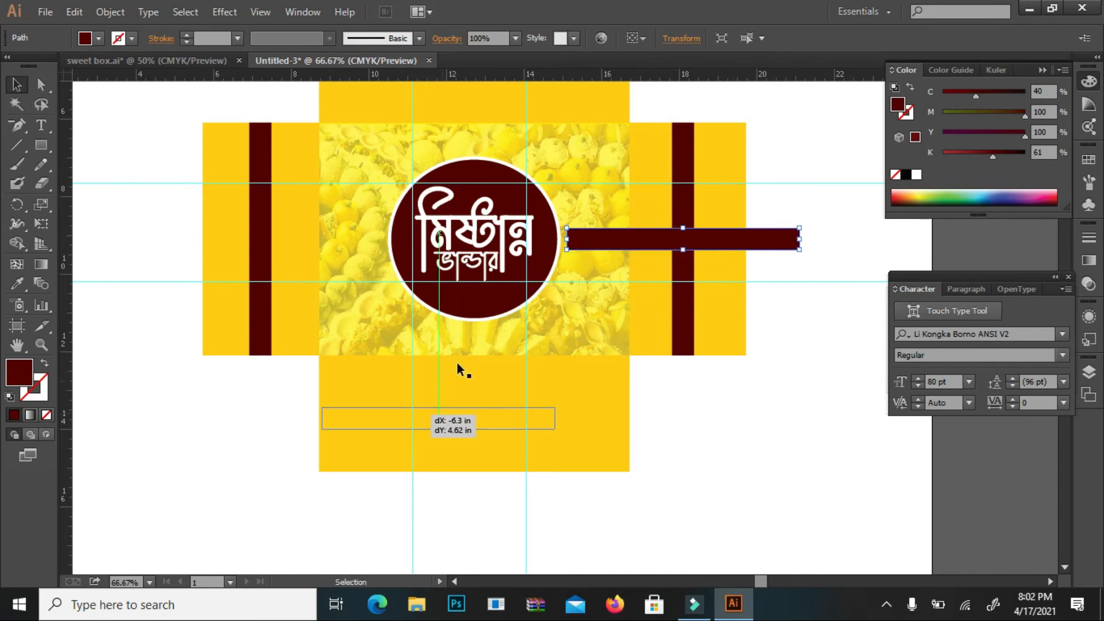
Step: Nudge the horizontal maroon stripe to the bottom panel's left edge and slightly up, and stretch it across the panel's full width
{"action": "key", "text": "ctrl+equal"}
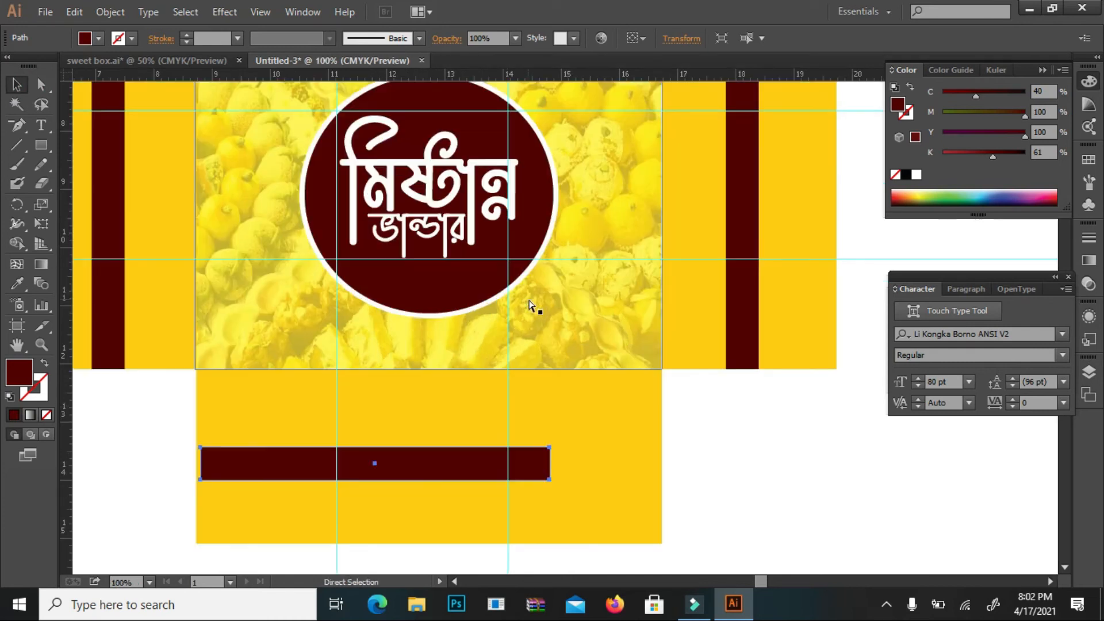
{"action": "key", "text": "Left"}
{"action": "key", "text": "Left"}
{"action": "key", "text": "Left"}
{"action": "key", "text": "Left"}
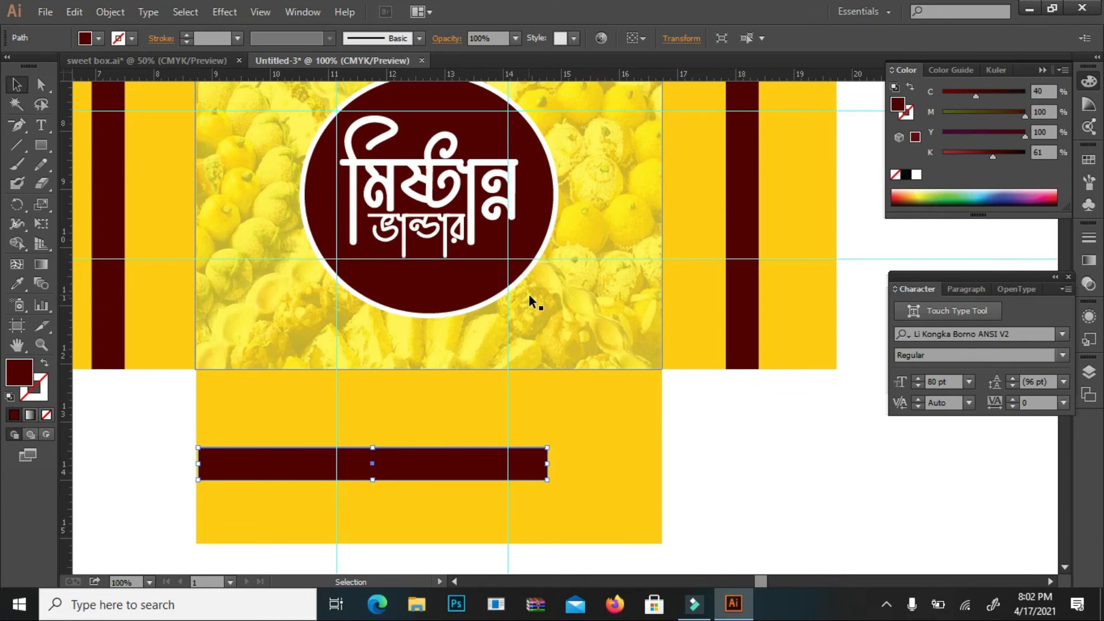
{"action": "key", "text": "Up"}
{"action": "key", "text": "Up"}
{"action": "key", "text": "Up"}
{"action": "key", "text": "Up"}
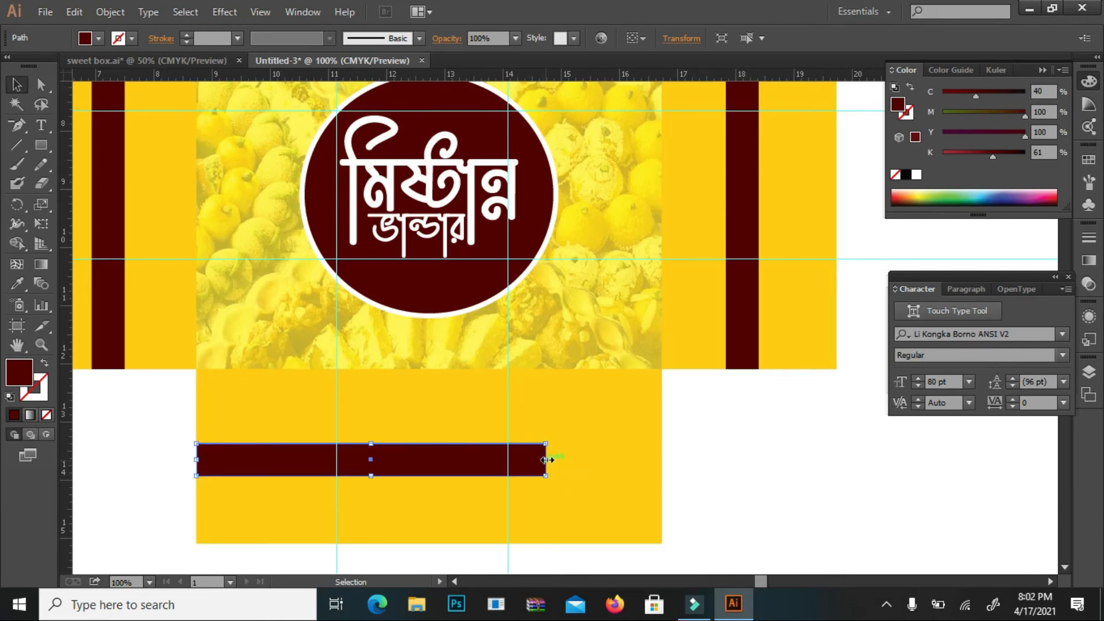
{"action": "left_click_drag", "start_coordinate": [546, 460], "coordinate": [662, 464]}
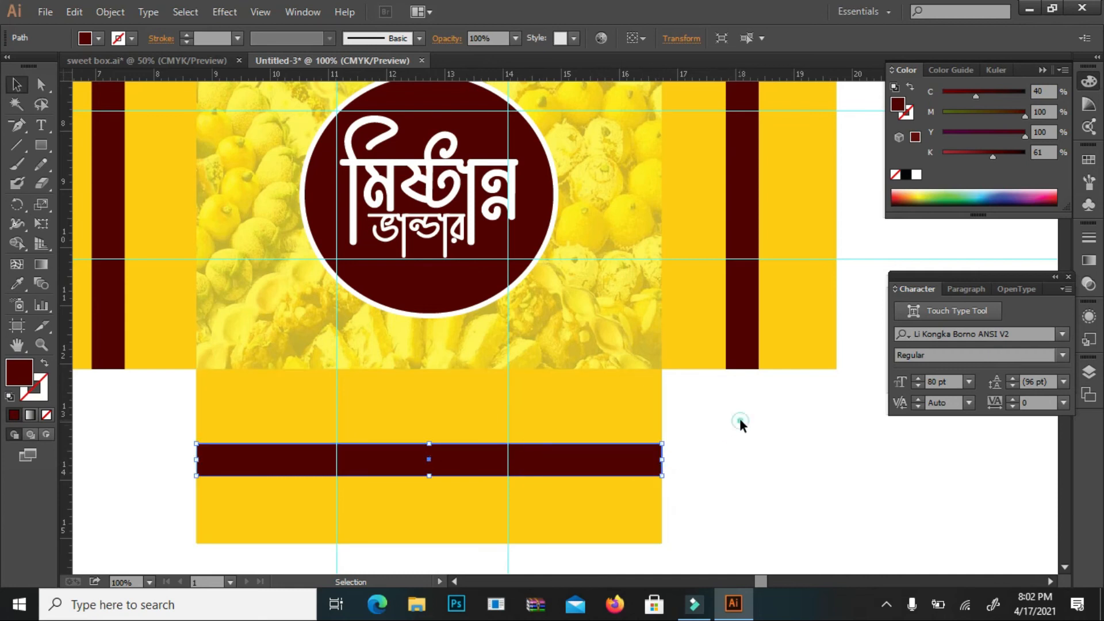
{"action": "left_click", "coordinate": [740, 419]}
Step: Place a copy of the bottom panel's horizontal stripe across the middle of the top panel and nudge it slightly down
{"action": "scroll", "coordinate": [741, 422], "scroll_direction": "up", "scroll_amount": 2}
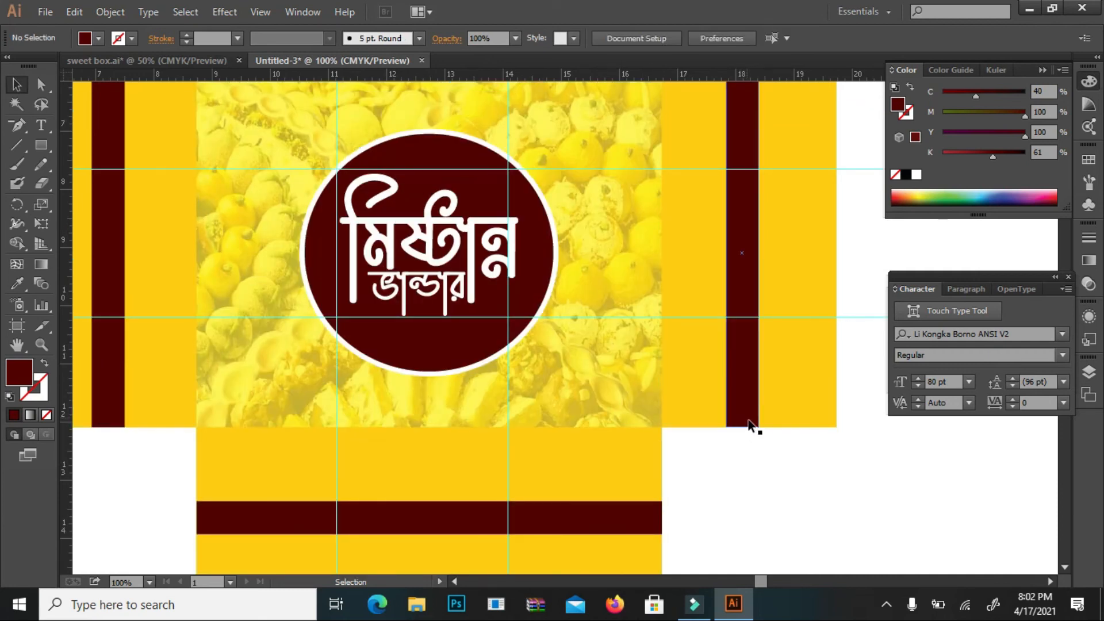
{"action": "key", "text": "ctrl+minus"}
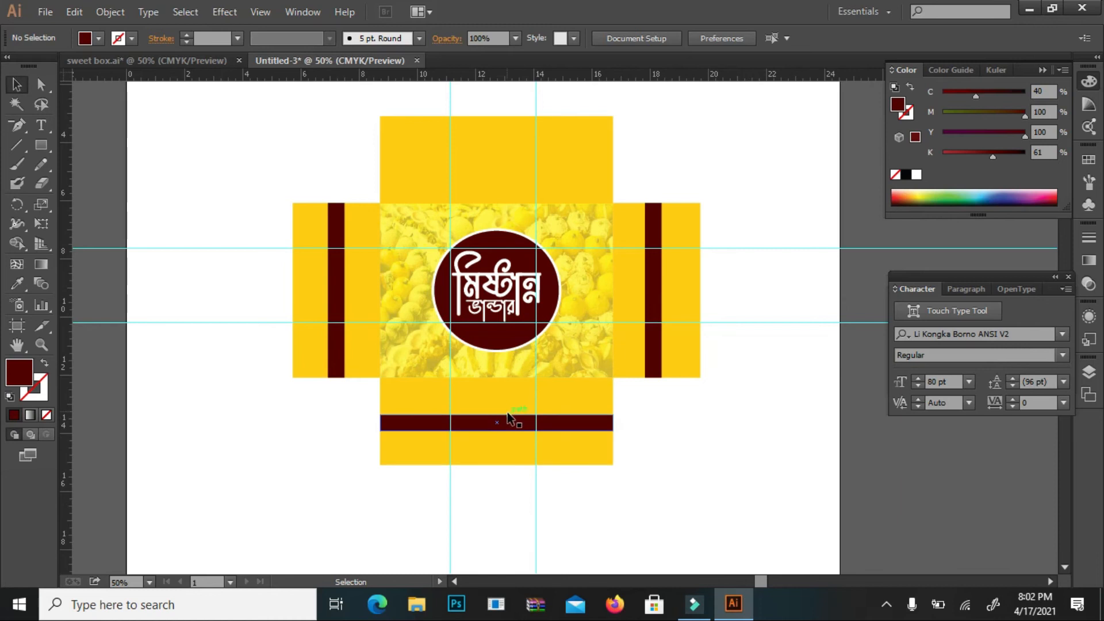
{"action": "left_click_drag", "start_coordinate": [501, 424], "coordinate": [515, 158]}
{"action": "key", "text": "Down"}
{"action": "key", "text": "Down"}
{"action": "key", "text": "Down"}
{"action": "key", "text": "Down"}
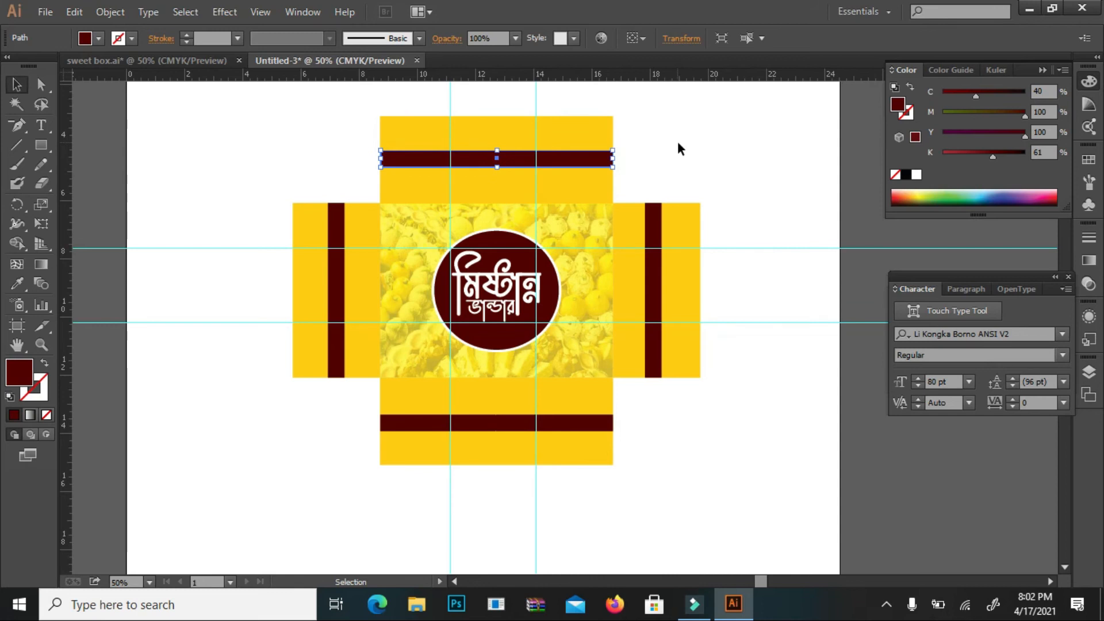
{"action": "left_click", "coordinate": [679, 143]}
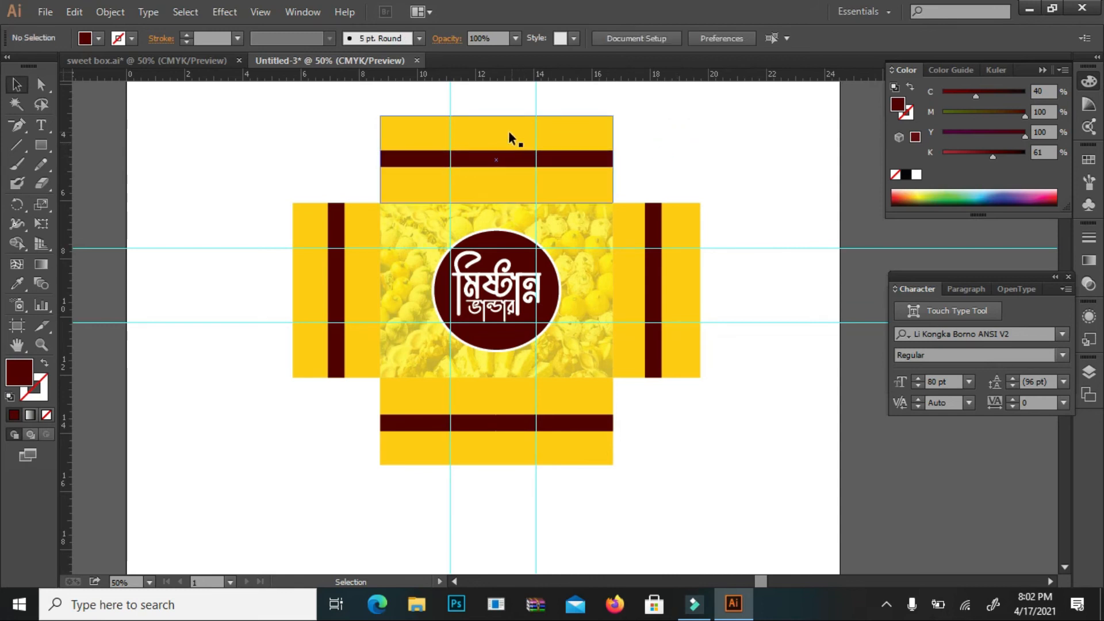
{"action": "left_click", "coordinate": [483, 159]}
{"action": "key", "text": "Down"}
{"action": "key", "text": "Down"}
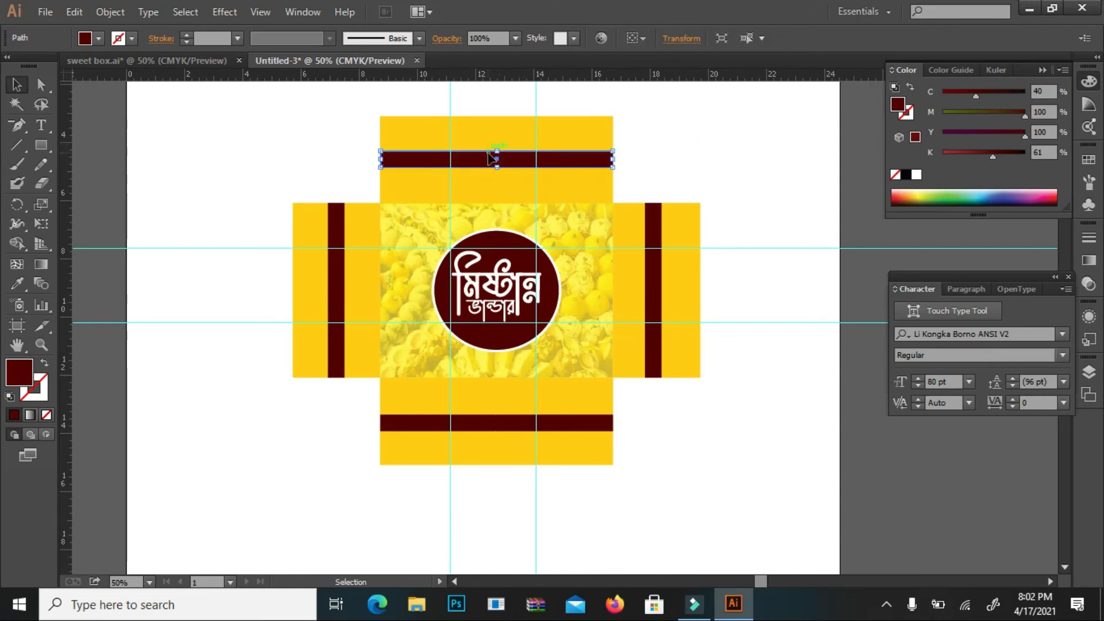
Step: Copy the central মিষ্টান্ন ভান্ডার badge to the empty artboard area below the left side panel
{"action": "left_click", "coordinate": [495, 277]}
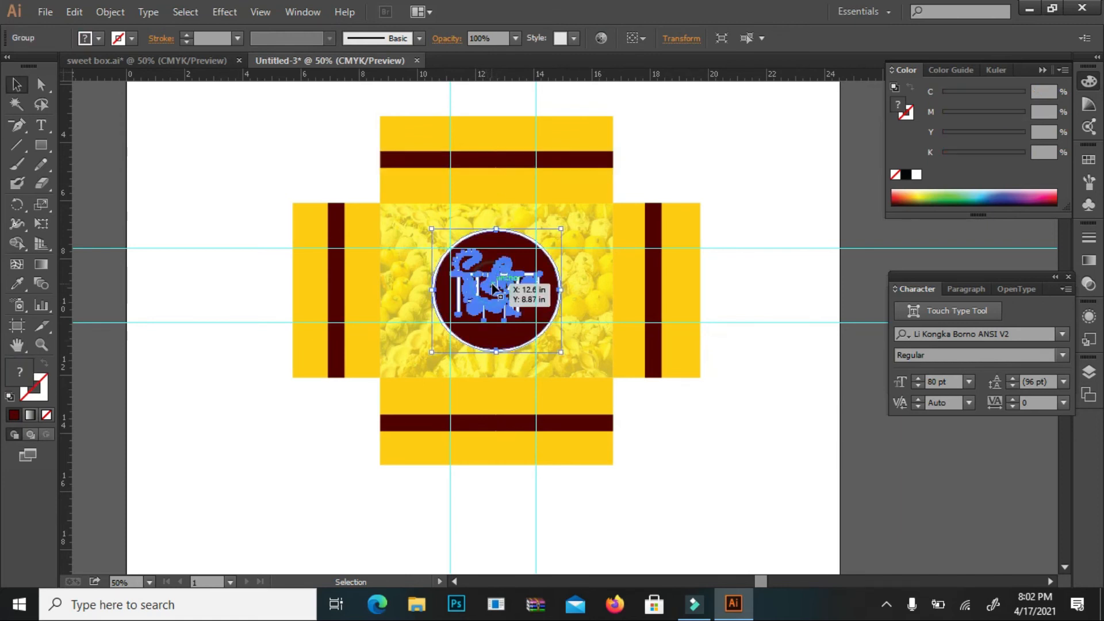
{"action": "scroll", "coordinate": [472, 308], "scroll_direction": "down", "scroll_amount": 1}
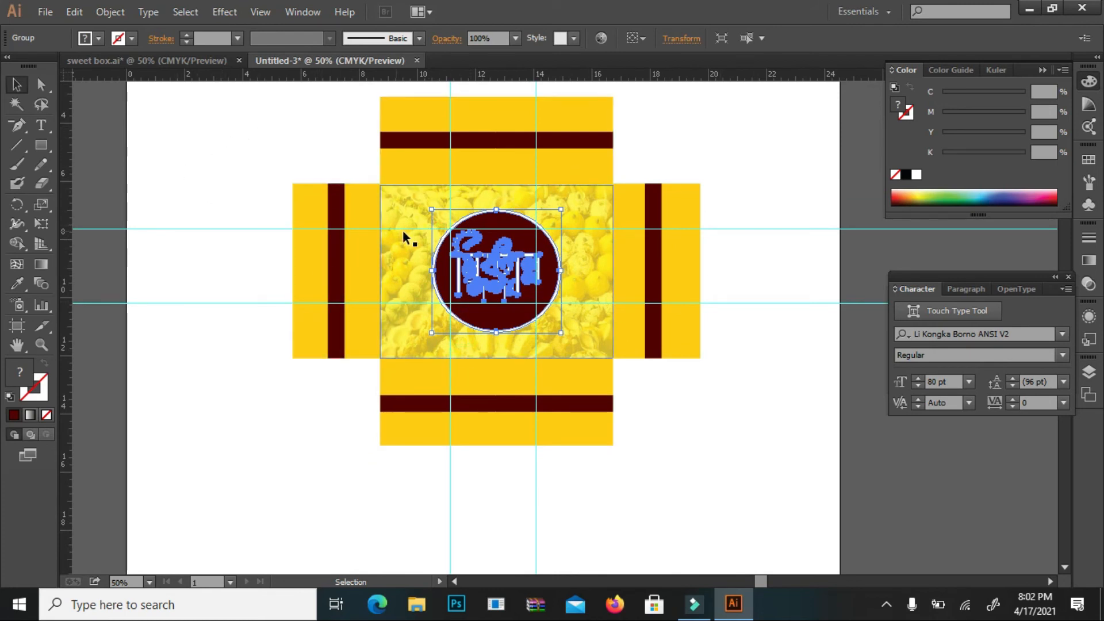
{"action": "left_click_drag", "start_coordinate": [467, 236], "coordinate": [264, 457]}
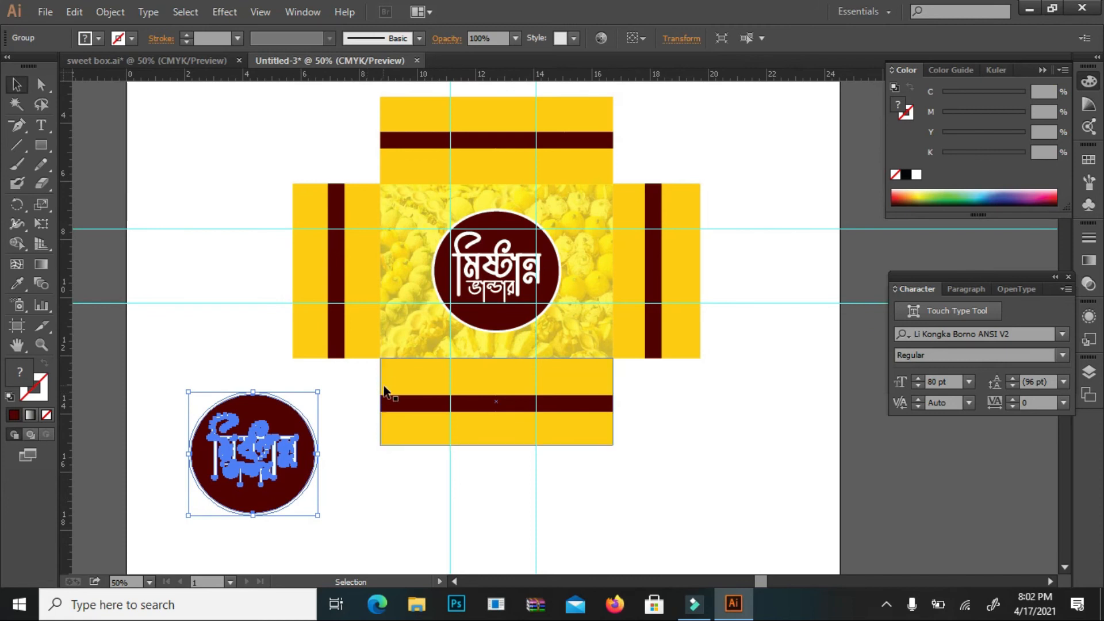
{"action": "scroll", "coordinate": [374, 388], "scroll_direction": "down", "scroll_amount": 1}
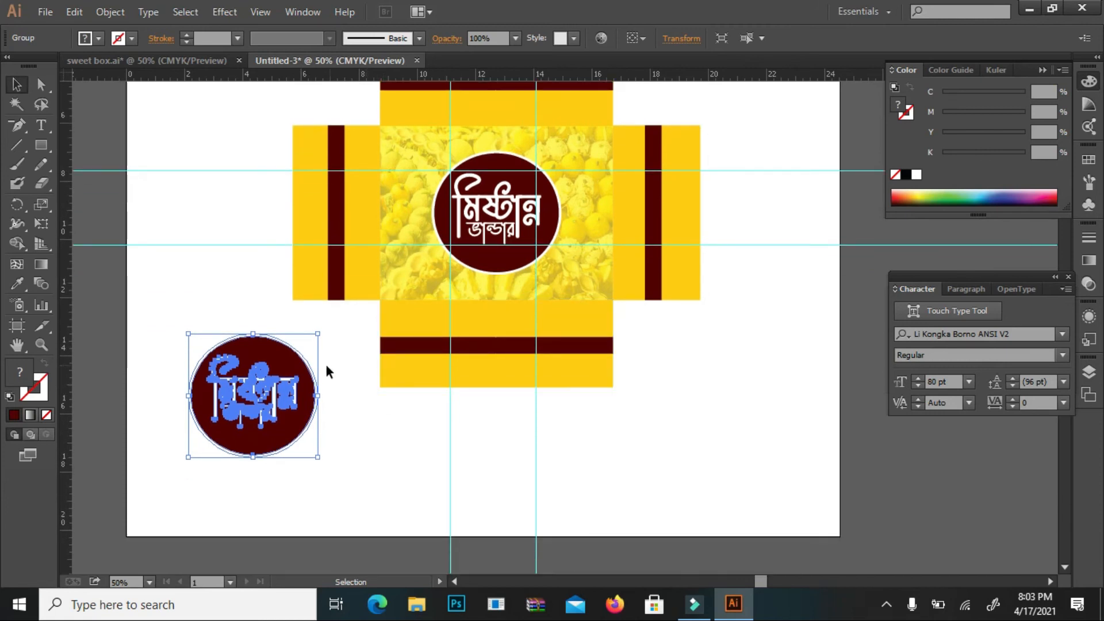
Step: Rotate the badge copy 90° clockwise and move it over the stripe on the left side panel
{"action": "left_click_drag", "start_coordinate": [325, 329], "coordinate": [330, 501]}
{"action": "left_click_drag", "start_coordinate": [262, 391], "coordinate": [346, 197]}
{"action": "key", "text": "alt"}
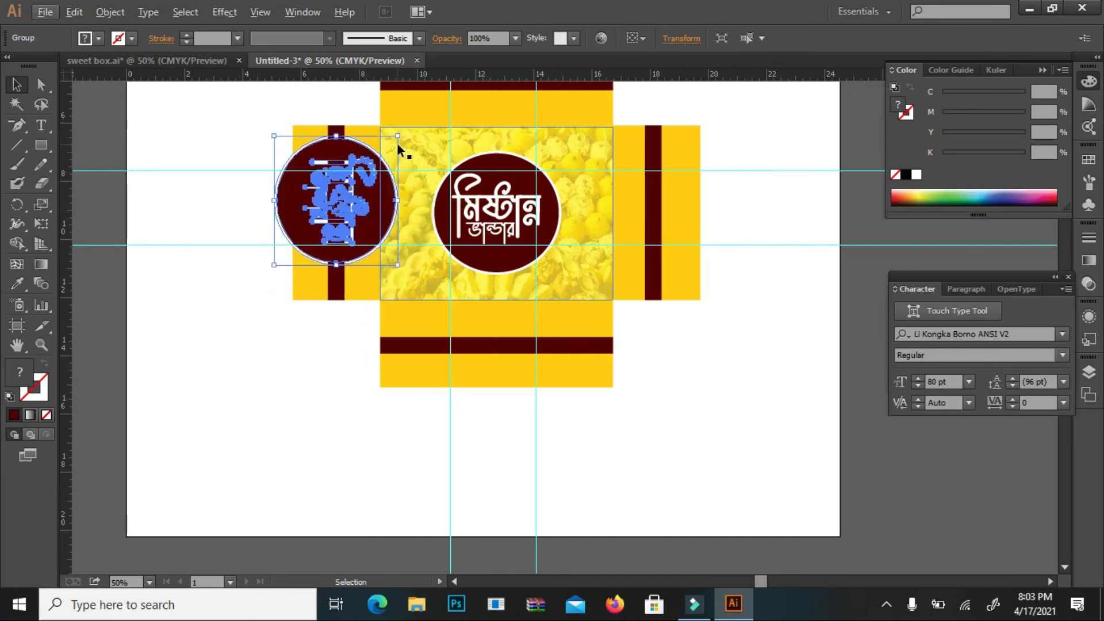
Step: Scale the rotated badge down to fit within the left side panel and centre it on the maroon stripe
{"action": "left_click_drag", "start_coordinate": [399, 137], "coordinate": [370, 165]}
{"action": "left_click_drag", "start_coordinate": [330, 201], "coordinate": [331, 216]}
{"action": "key", "text": "Up"}
{"action": "key", "text": "Up"}
{"action": "key", "text": "Up"}
{"action": "key", "text": "Up"}
{"action": "key", "text": "Up"}
{"action": "key", "text": "Up"}
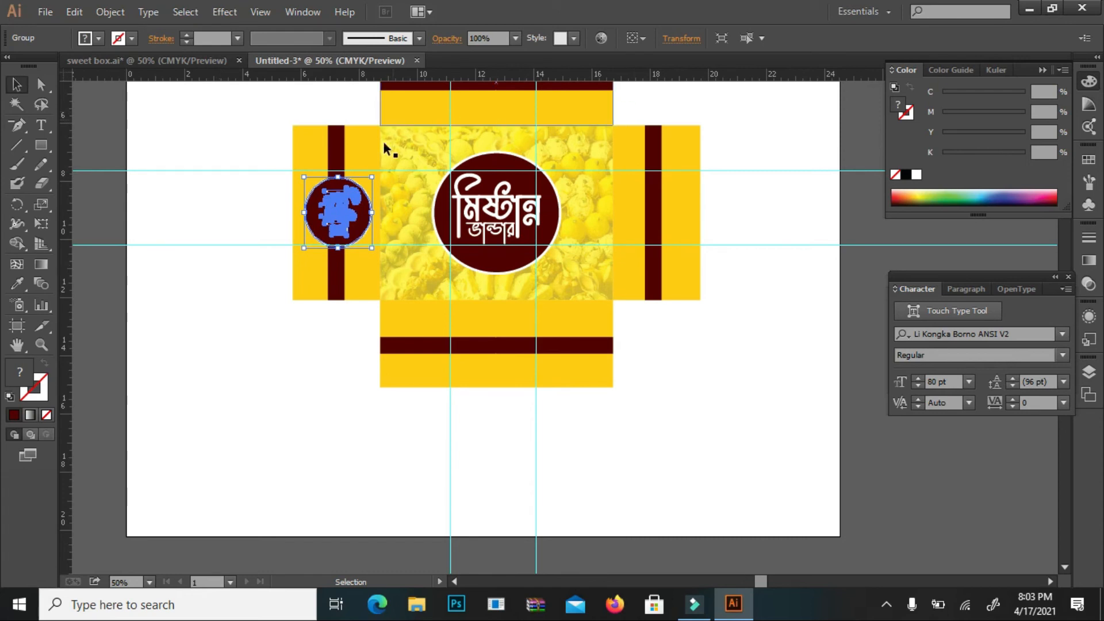
{"action": "key", "text": "Up"}
{"action": "key", "text": "Up"}
{"action": "key", "text": "Up"}
{"action": "key", "text": "Up"}
{"action": "key", "text": "Up"}
{"action": "key", "text": "Up"}
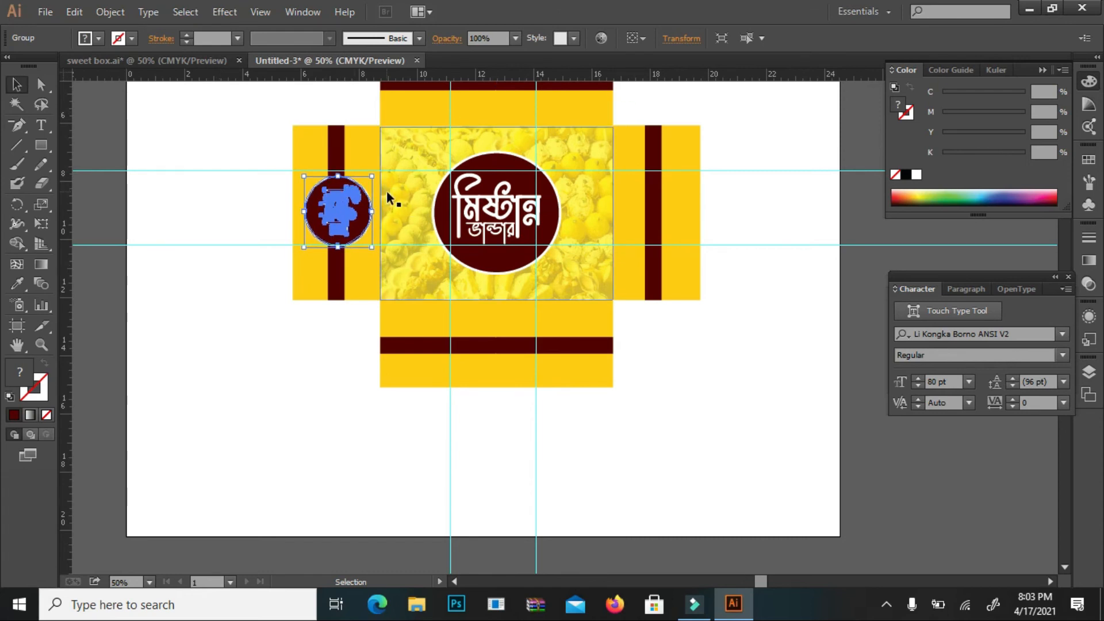
Step: Place a copy of the small badge over the right side panel's stripe and rotate it 180°
{"action": "left_click_drag", "start_coordinate": [321, 200], "coordinate": [648, 204]}
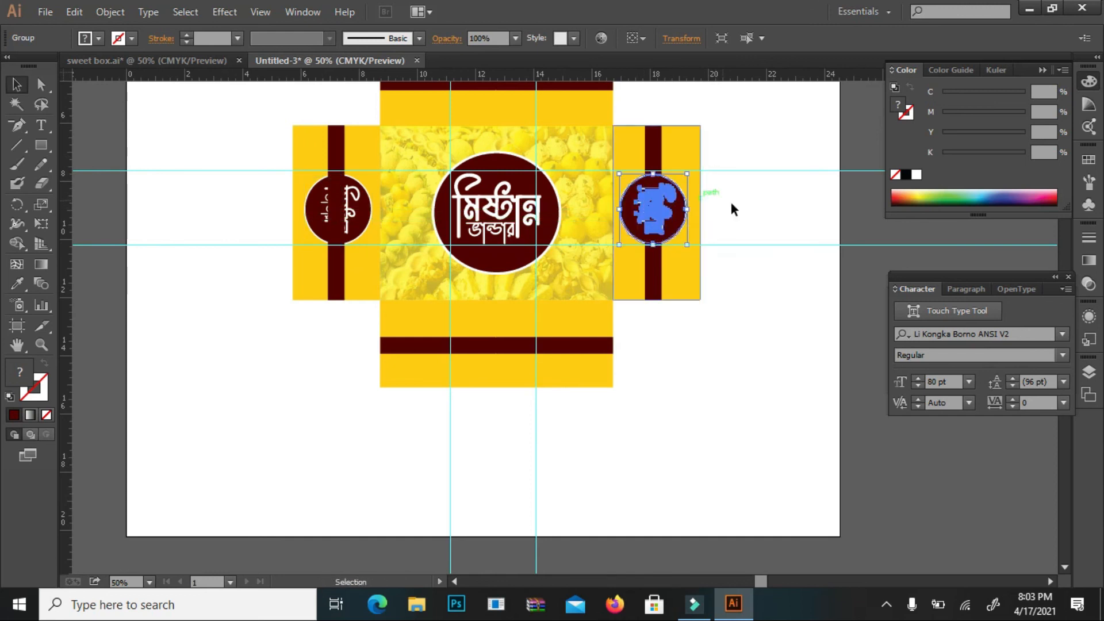
{"action": "left_click_drag", "start_coordinate": [694, 244], "coordinate": [636, 111]}
{"action": "left_click", "coordinate": [794, 136]}
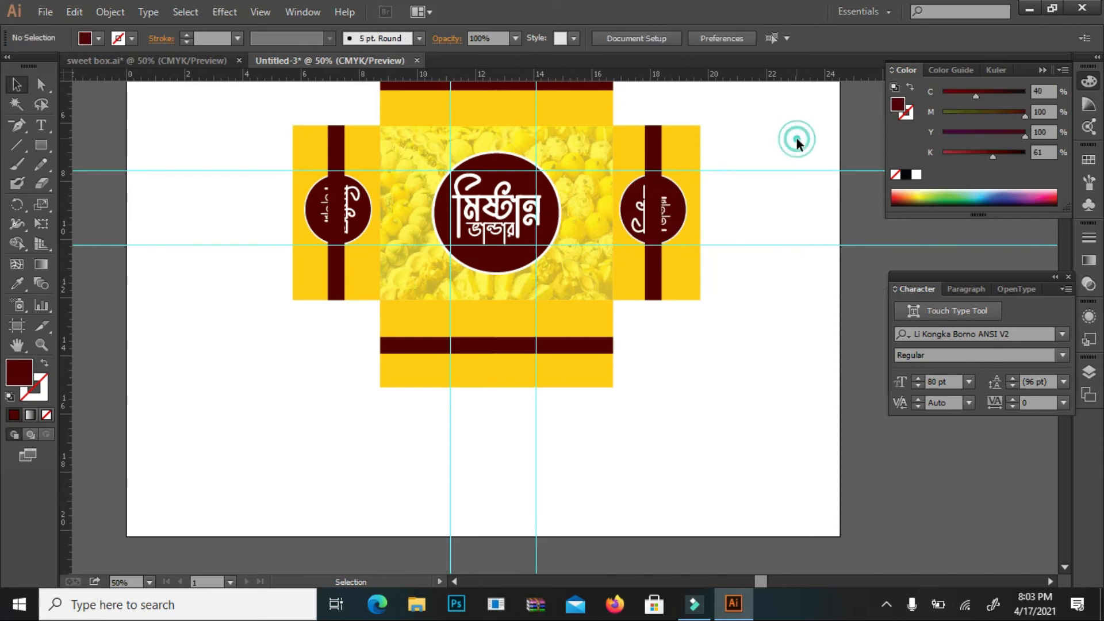
Step: Bring the small badges on the right and left side panels to the front of the stacking order
{"action": "left_click", "coordinate": [685, 215]}
{"action": "right_click", "coordinate": [682, 219]}
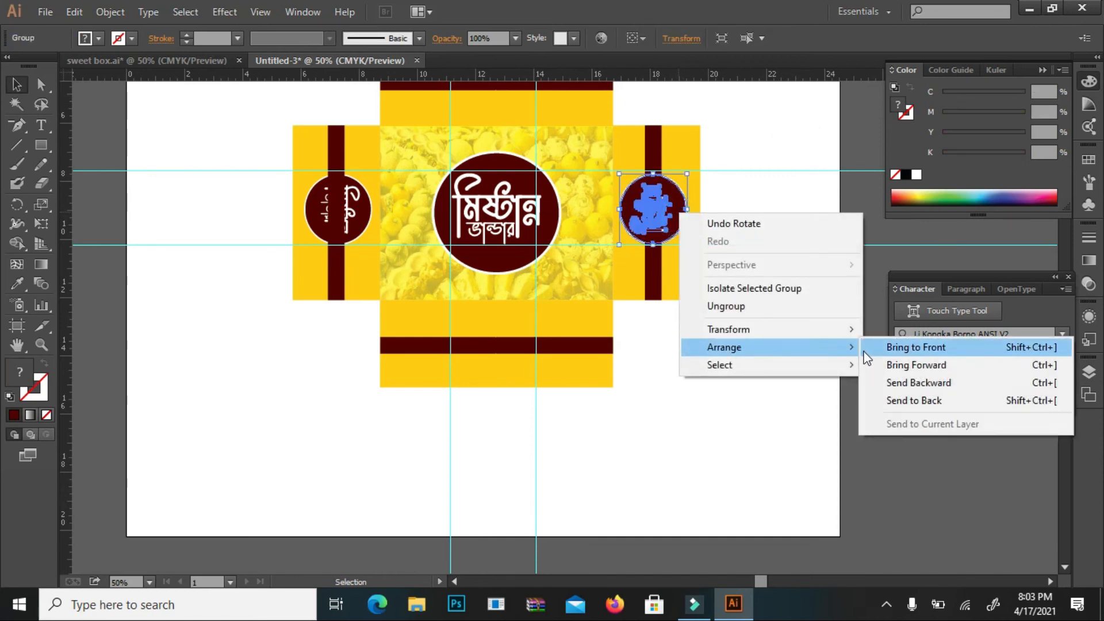
{"action": "left_click", "coordinate": [865, 351]}
{"action": "left_click", "coordinate": [763, 358]}
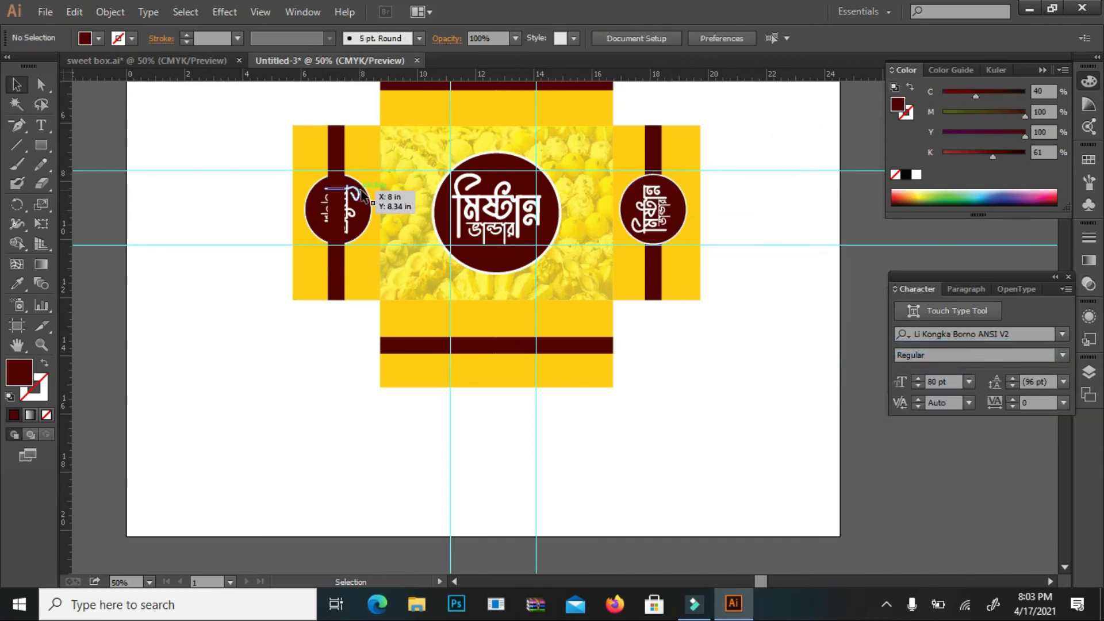
{"action": "left_click", "coordinate": [365, 189]}
{"action": "right_click", "coordinate": [364, 188]}
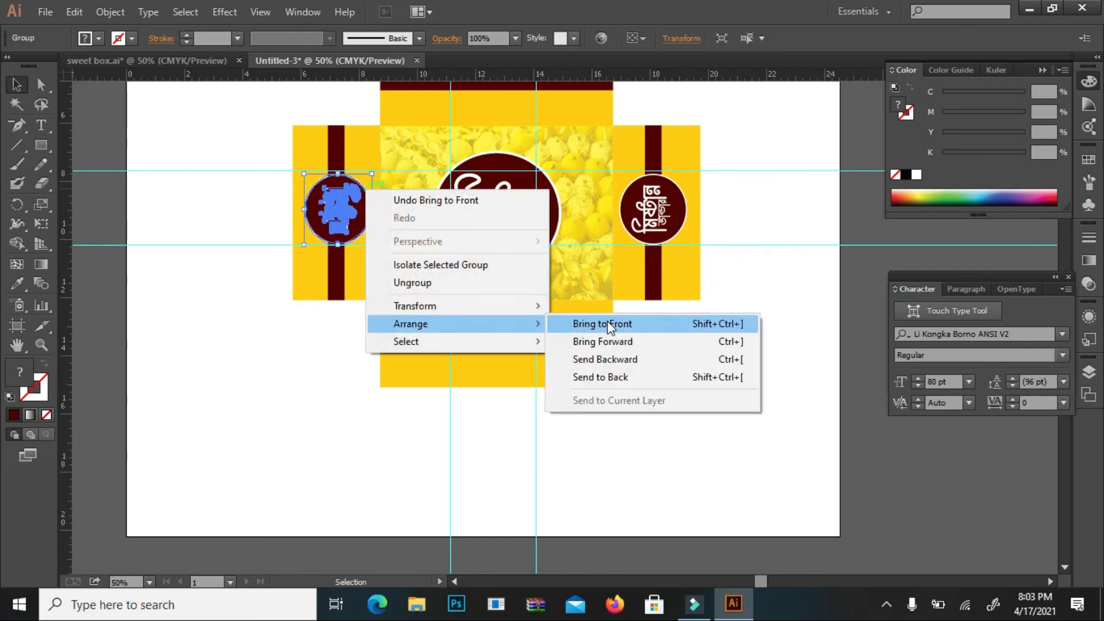
{"action": "left_click", "coordinate": [604, 324]}
{"action": "left_click", "coordinate": [241, 323]}
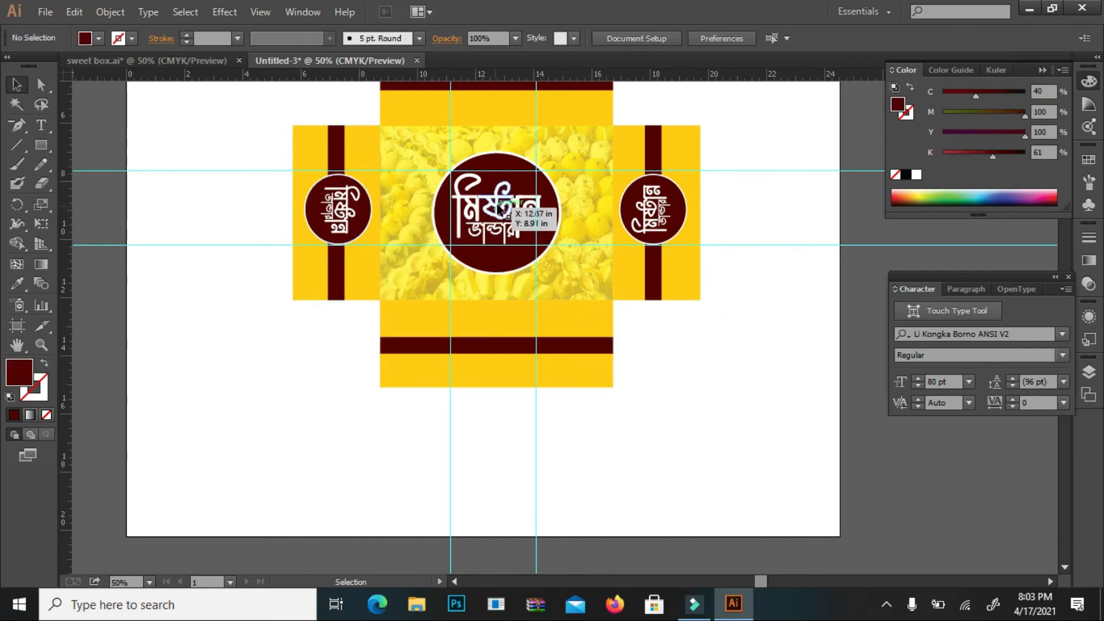
Step: Copy the left side panel's badge onto the middle of the bottom panel's stripe and rotate it so its lettering reads upright
{"action": "left_click", "coordinate": [331, 216]}
{"action": "left_click_drag", "start_coordinate": [332, 215], "coordinate": [491, 350]}
{"action": "left_click_drag", "start_coordinate": [534, 386], "coordinate": [558, 273]}
{"action": "left_click", "coordinate": [575, 426]}
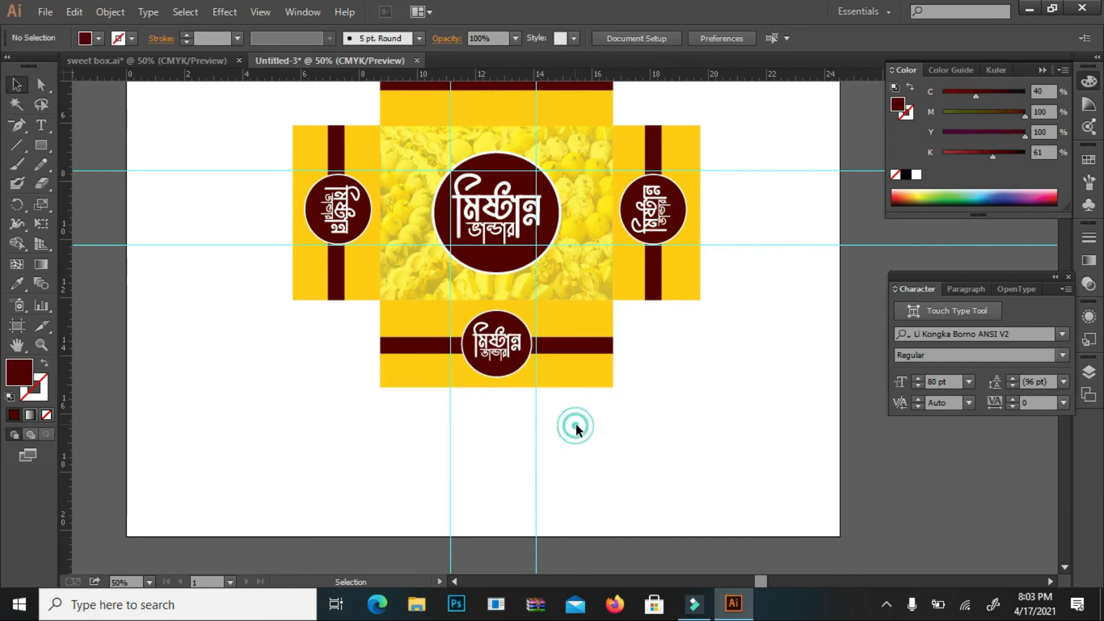
Step: Widen the bottom panel's badge into an oval that nearly spans the gap between the two vertical guides
{"action": "left_click", "coordinate": [490, 337]}
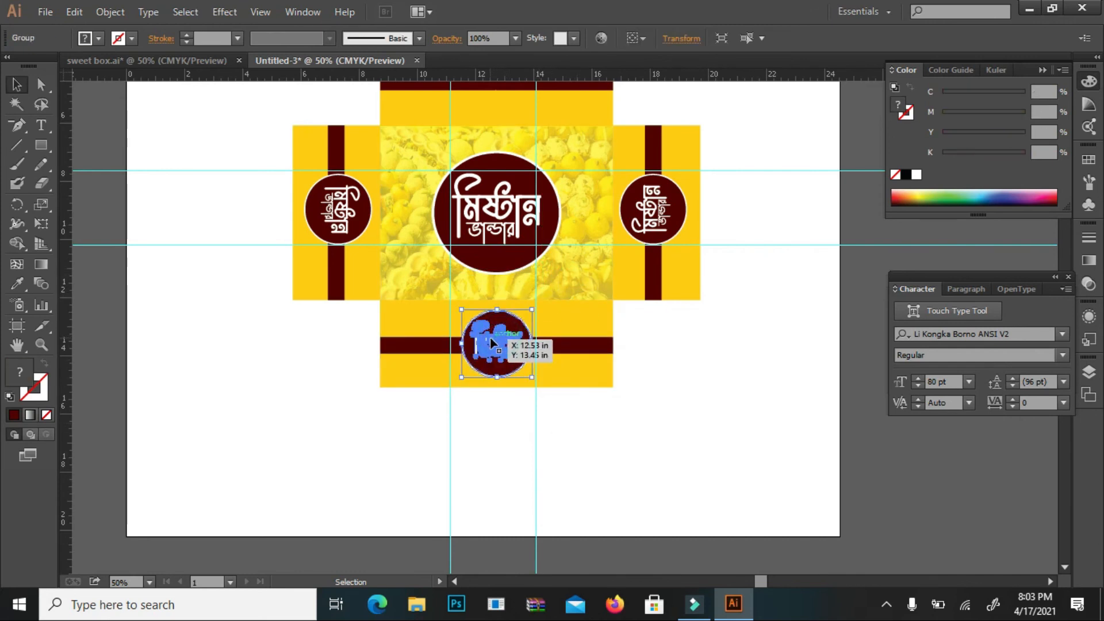
{"action": "key", "text": "ctrl+1"}
{"action": "key", "text": "ctrl+plus"}
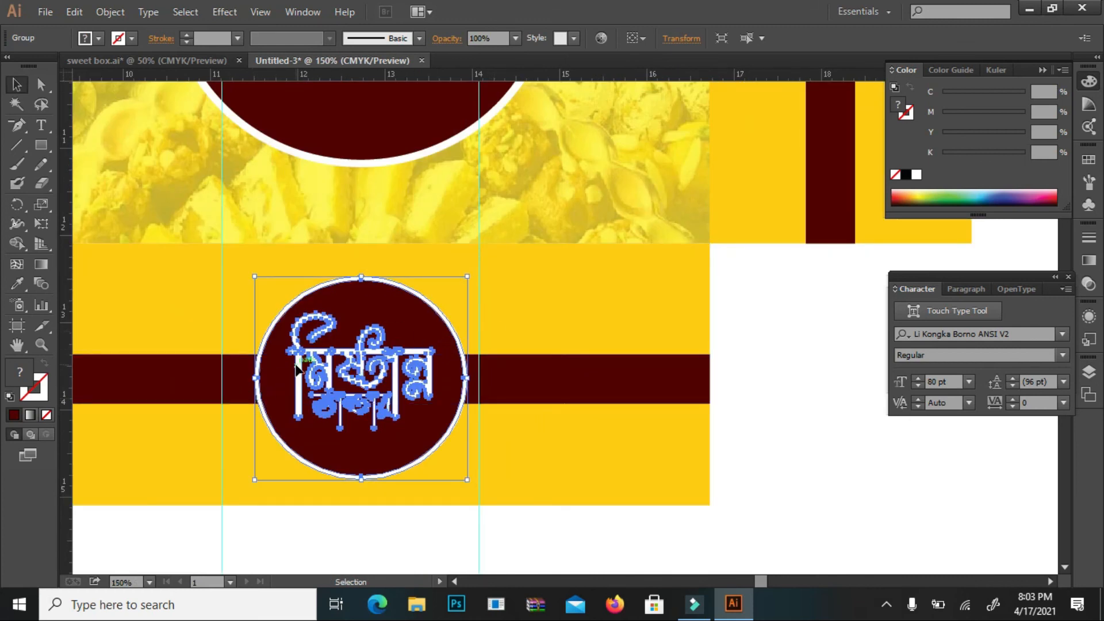
{"action": "left_click_drag", "start_coordinate": [261, 377], "coordinate": [230, 377]}
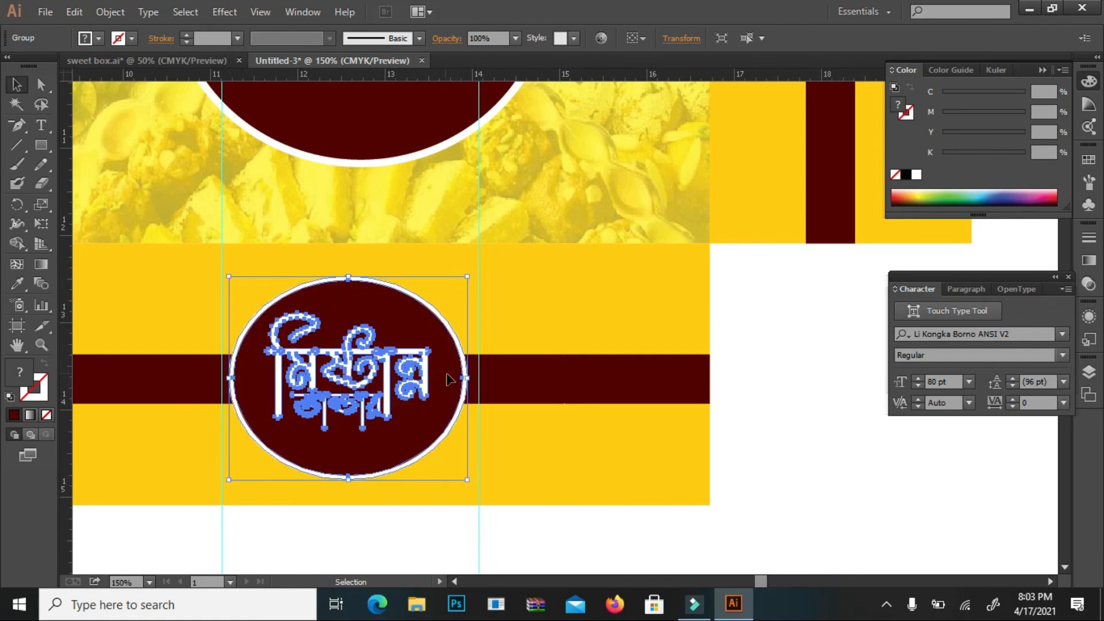
{"action": "left_click_drag", "start_coordinate": [467, 378], "coordinate": [470, 380]}
{"action": "key", "text": "a"}
Step: Place a copy of the bottom panel's oval badge over the top panel's stripe and rotate it 180°
{"action": "key", "text": "ctrl+minus"}
{"action": "key", "text": "ctrl+minus"}
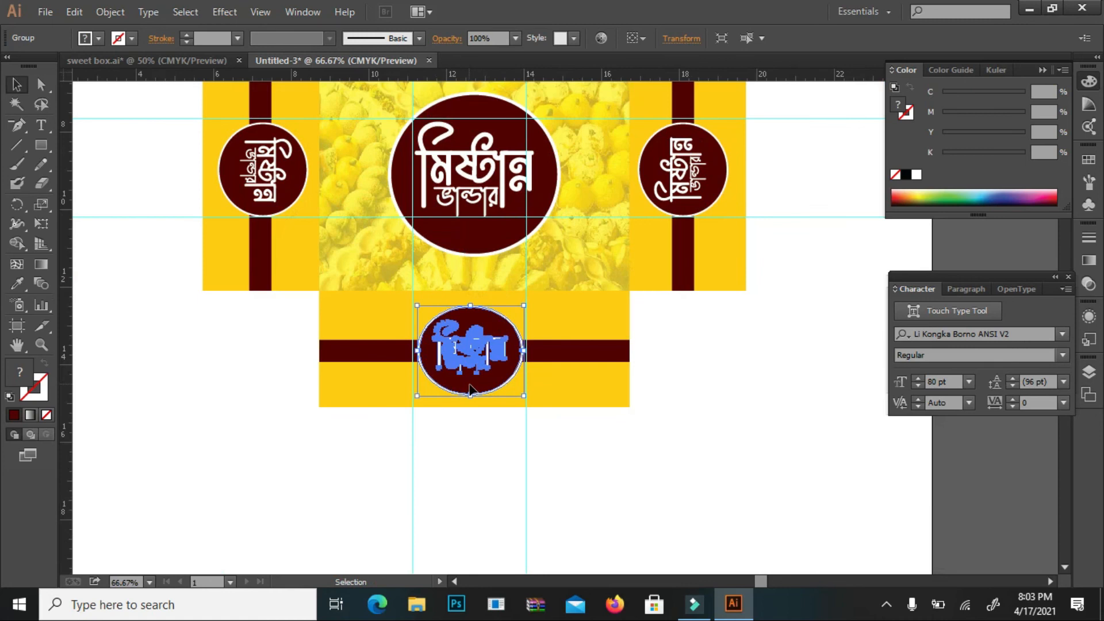
{"action": "scroll", "coordinate": [505, 394], "scroll_direction": "up", "scroll_amount": 5}
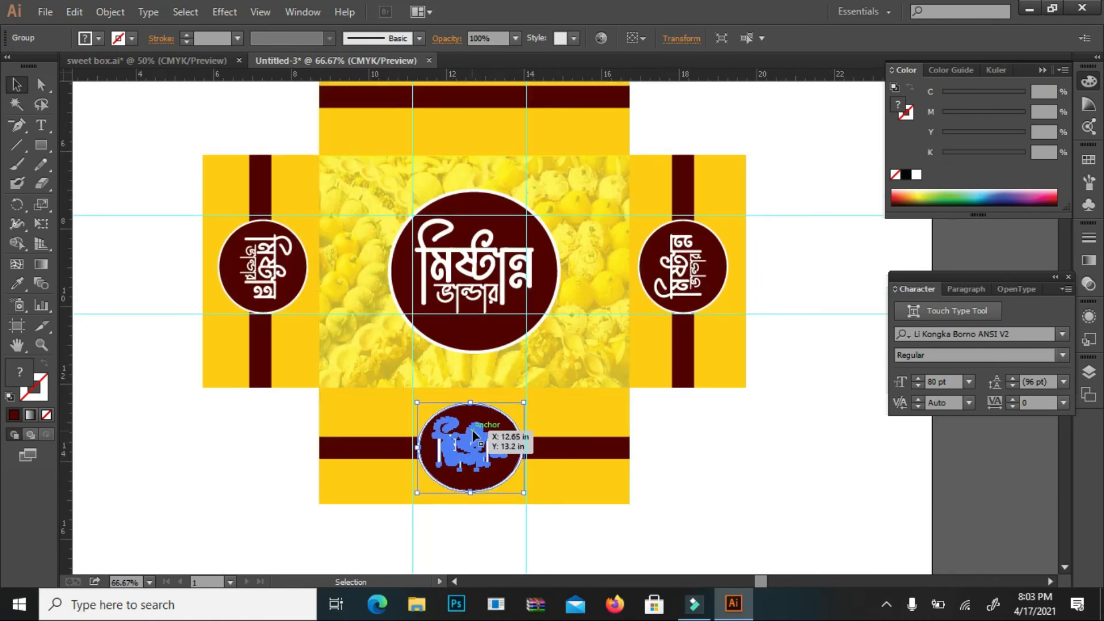
{"action": "scroll", "coordinate": [470, 429], "scroll_direction": "up", "scroll_amount": 2}
{"action": "left_click_drag", "start_coordinate": [458, 502], "coordinate": [510, 159]}
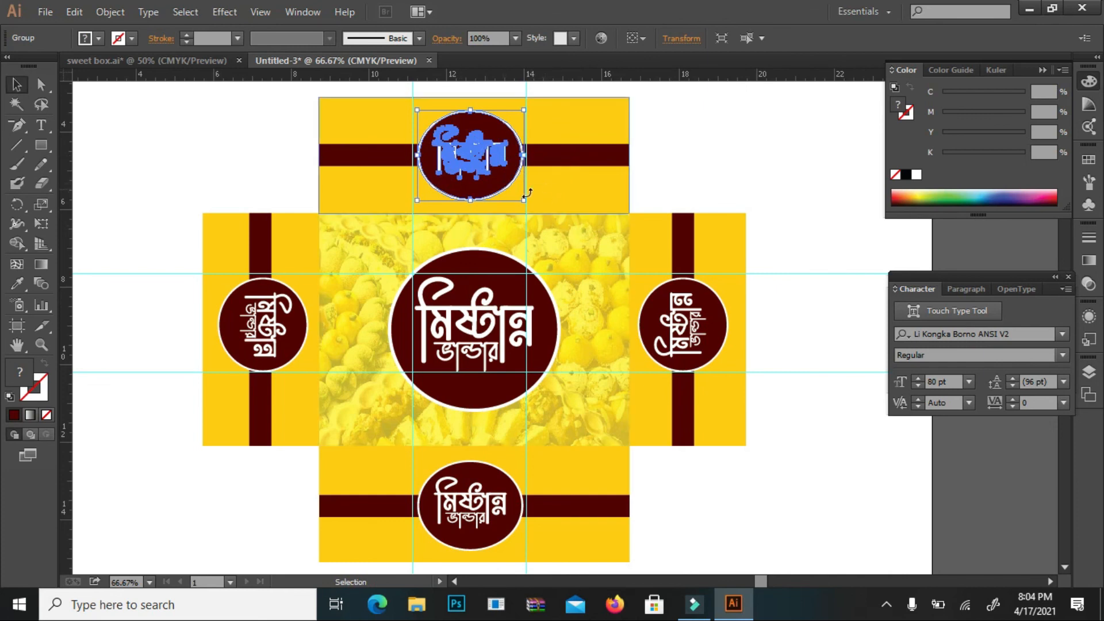
{"action": "left_click_drag", "start_coordinate": [527, 197], "coordinate": [397, 119]}
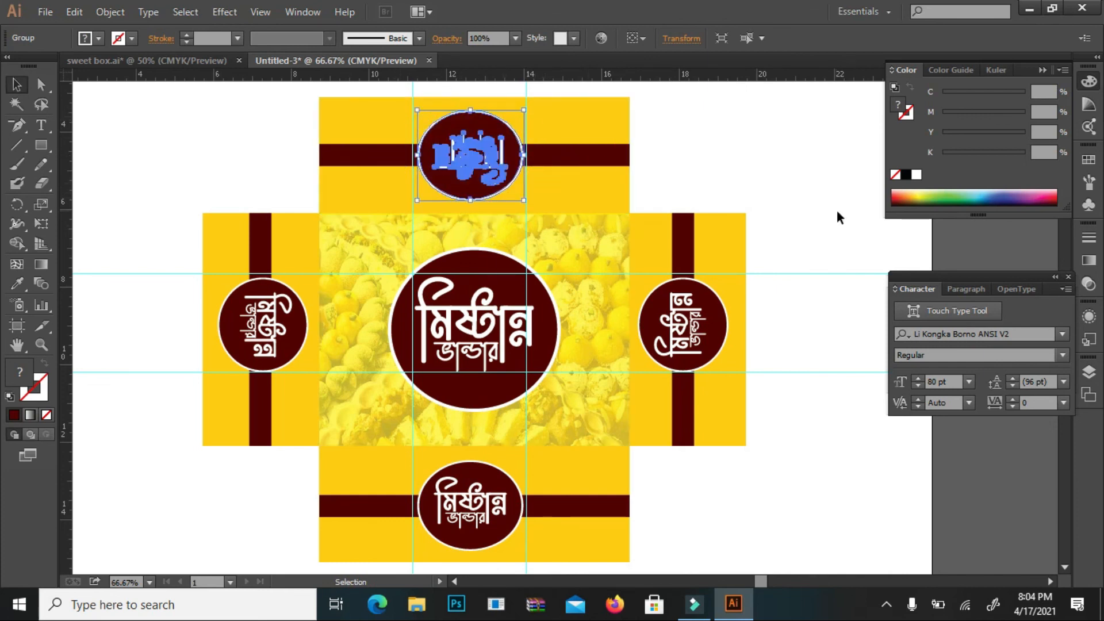
{"action": "left_click", "coordinate": [769, 166]}
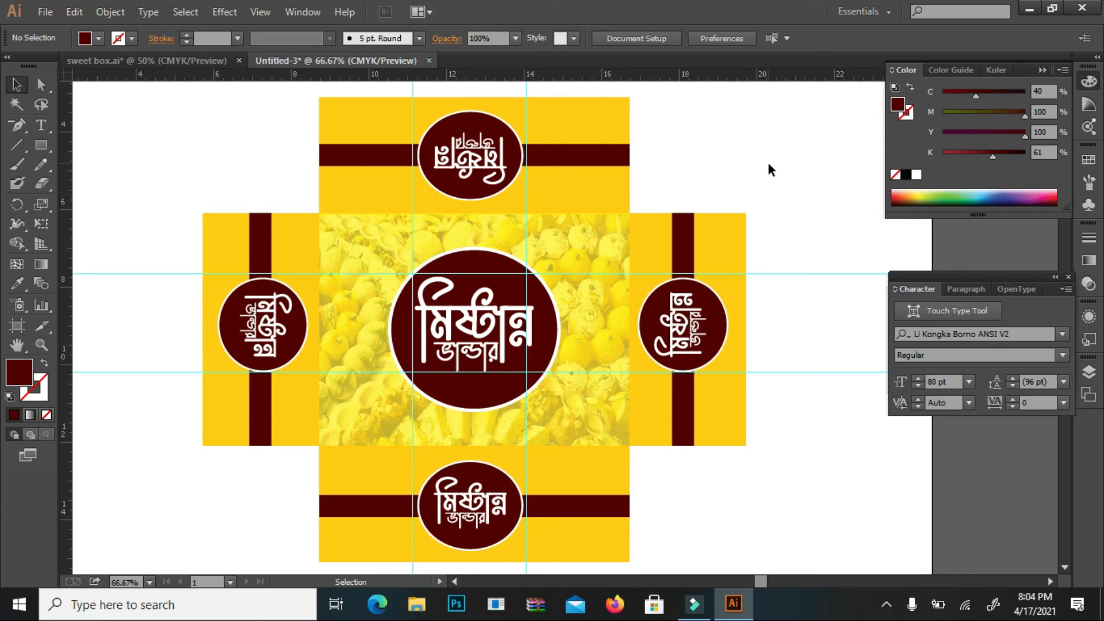
{"action": "scroll", "coordinate": [682, 139], "scroll_direction": "up", "scroll_amount": 3}
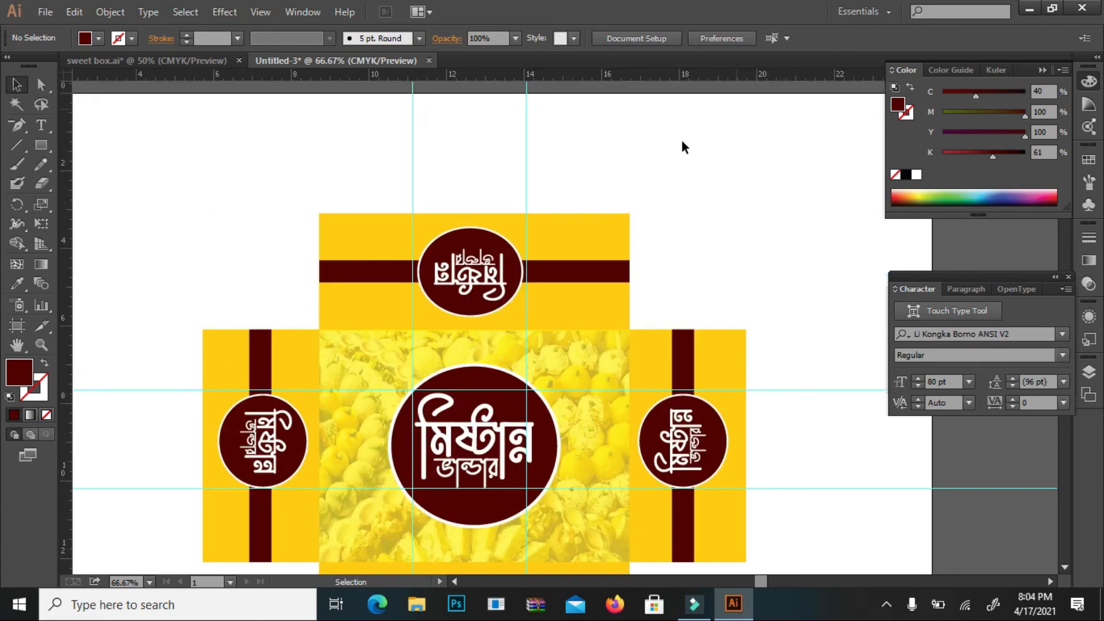
Step: Delete the two vertical and two horizontal guides crossing the box template
{"action": "left_click_drag", "start_coordinate": [385, 149], "coordinate": [582, 151]}
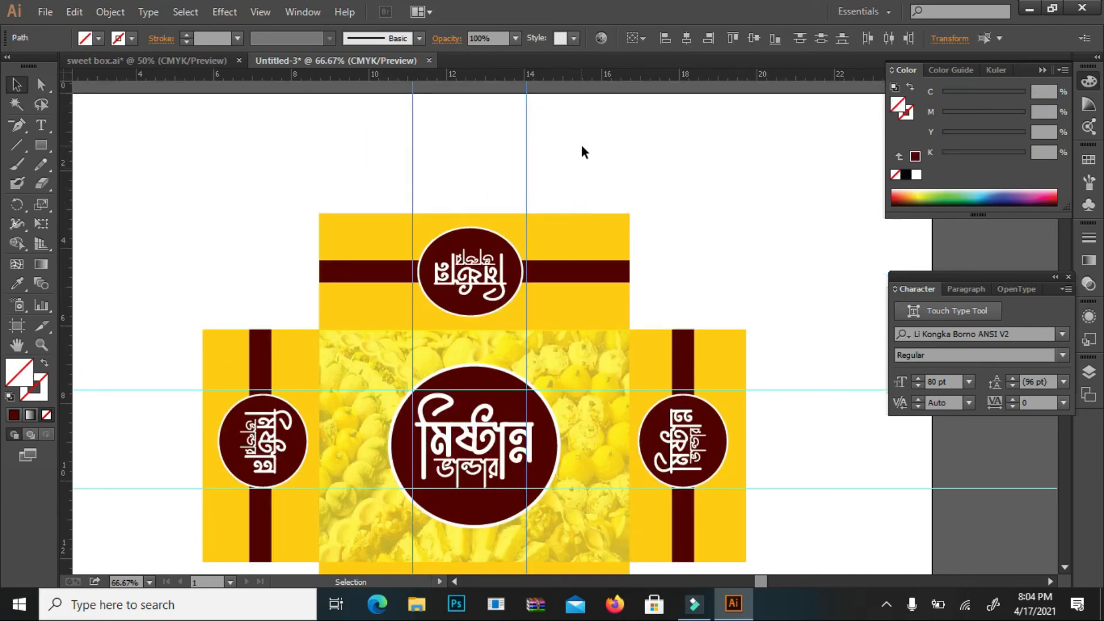
{"action": "key", "text": "Delete"}
{"action": "scroll", "coordinate": [580, 144], "scroll_direction": "down", "scroll_amount": 4}
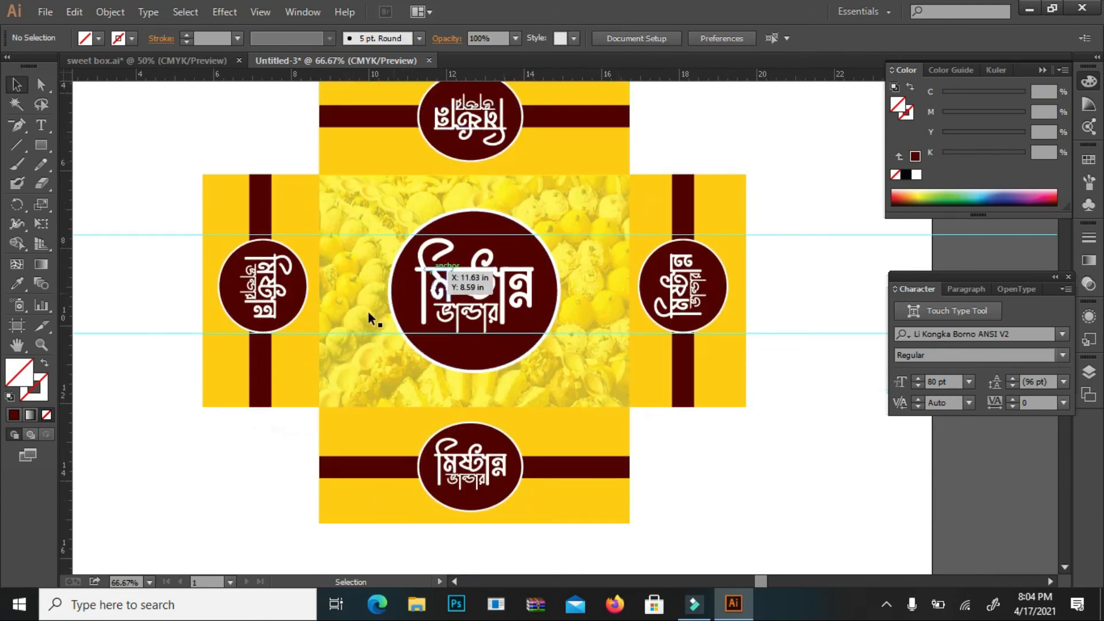
{"action": "left_click", "coordinate": [347, 332]}
{"action": "key", "text": "Delete"}
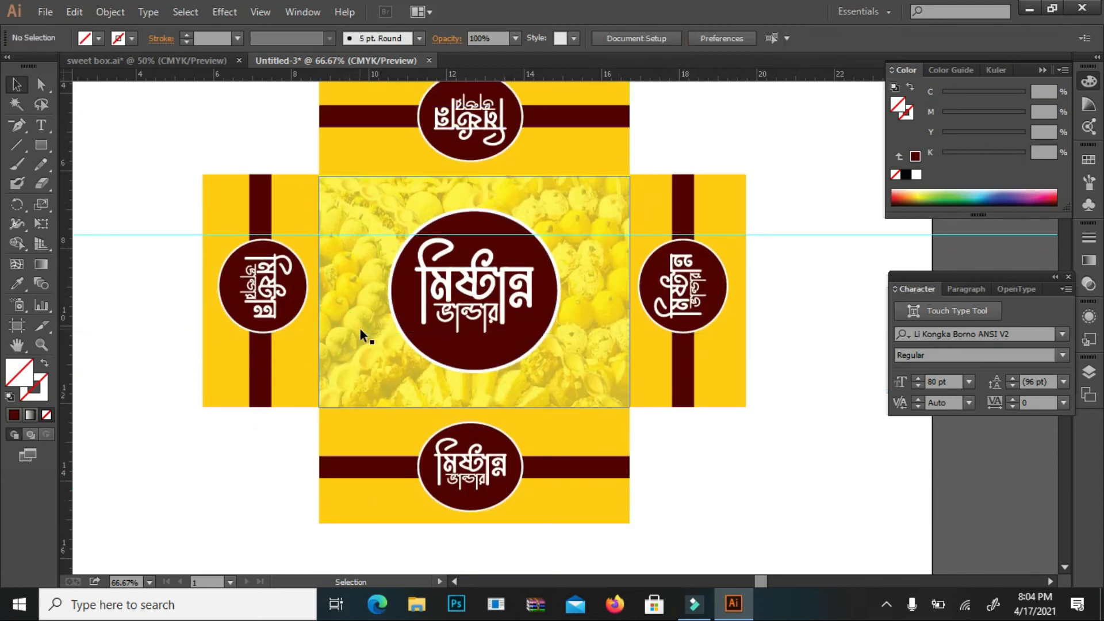
{"action": "left_click", "coordinate": [351, 235]}
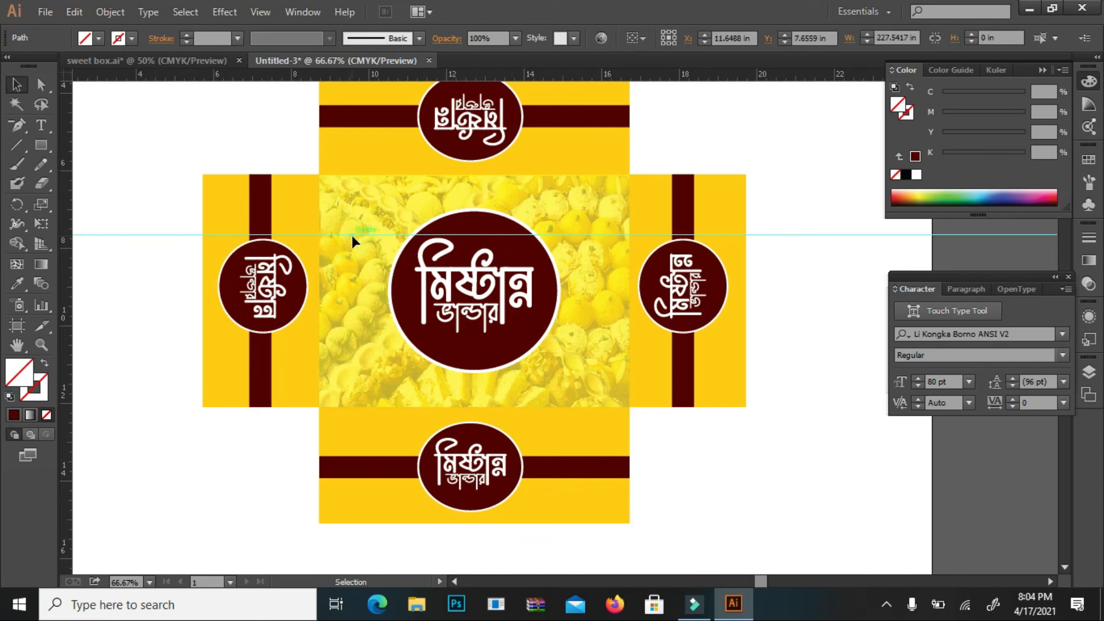
{"action": "key", "text": "Delete"}
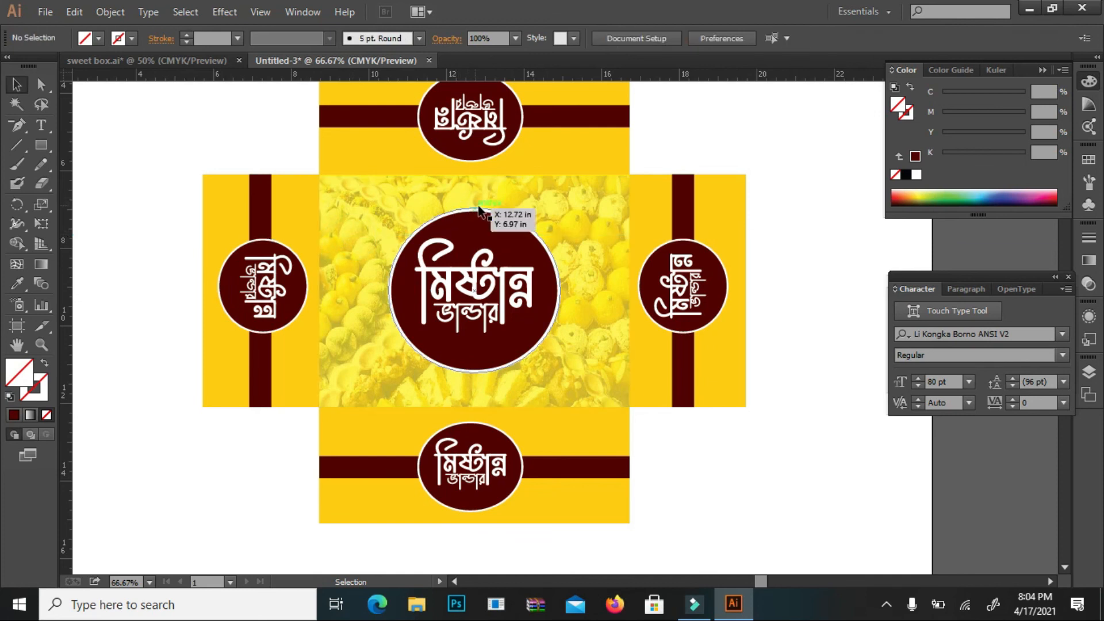
Step: Examine the whole flat box template, including the central badge over the sweets photo and the badges and stripes on all four side panels
{"action": "scroll", "coordinate": [500, 214], "scroll_direction": "up", "scroll_amount": 1}
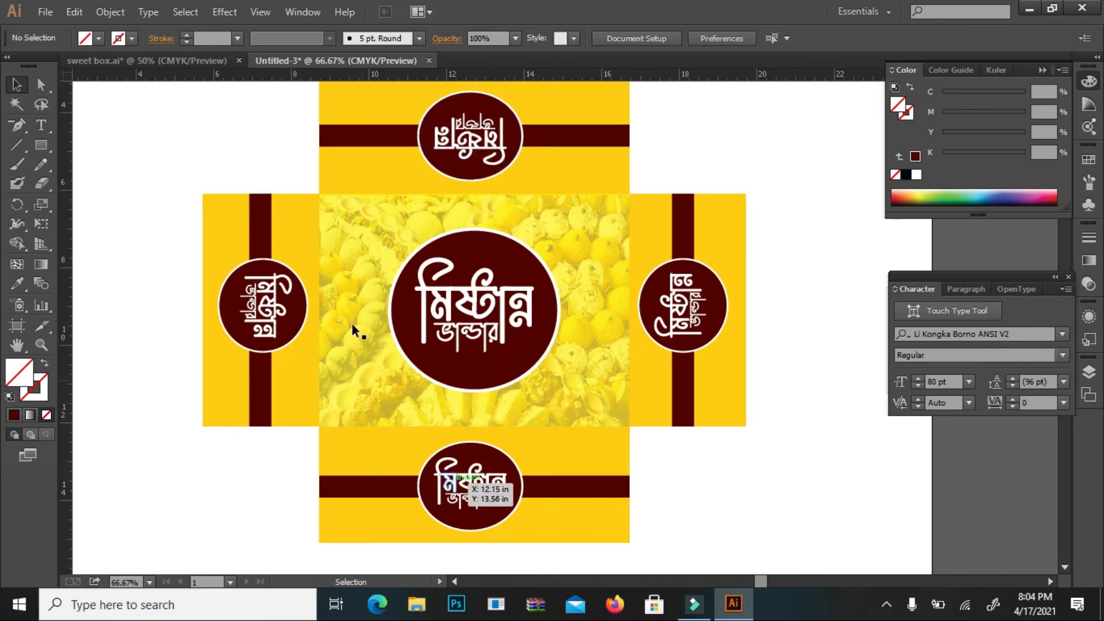
{"action": "scroll", "coordinate": [335, 260], "scroll_direction": "up", "scroll_amount": 1}
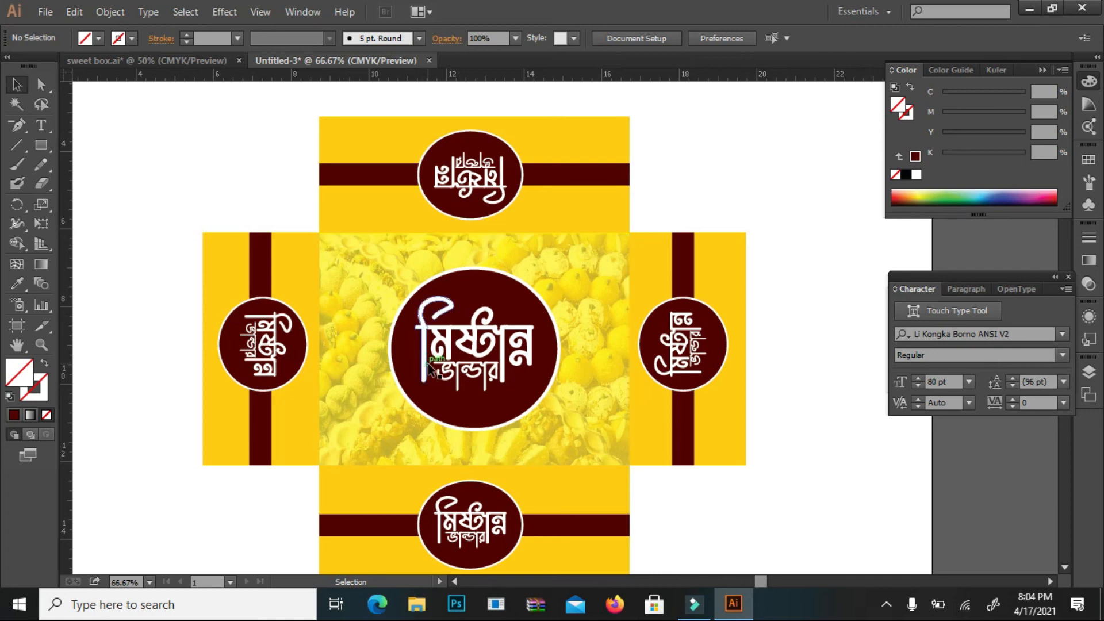
{"action": "scroll", "coordinate": [430, 368], "scroll_direction": "down", "scroll_amount": 1}
{"action": "scroll", "coordinate": [430, 369], "scroll_direction": "down", "scroll_amount": 2}
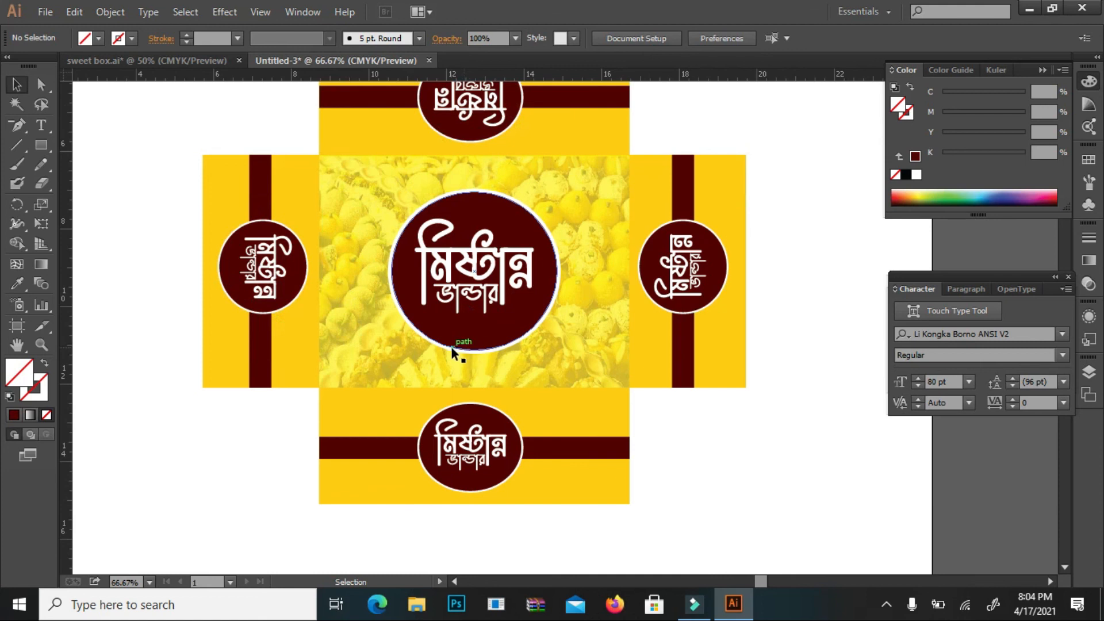
{"action": "scroll", "coordinate": [477, 344], "scroll_direction": "down", "scroll_amount": 2}
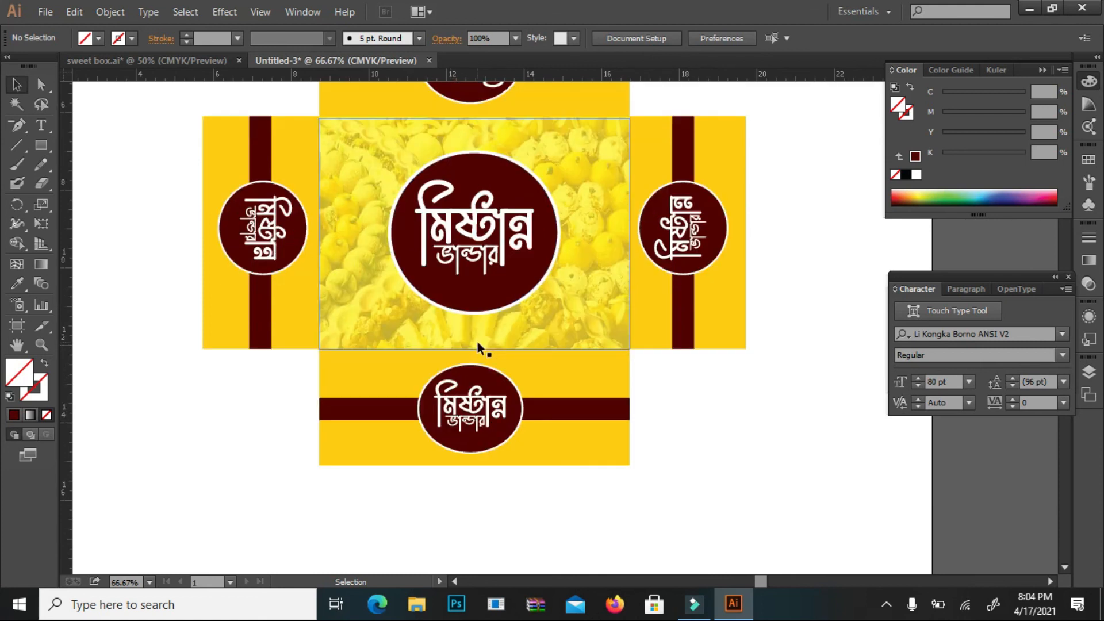
{"action": "scroll", "coordinate": [375, 313], "scroll_direction": "up", "scroll_amount": 6}
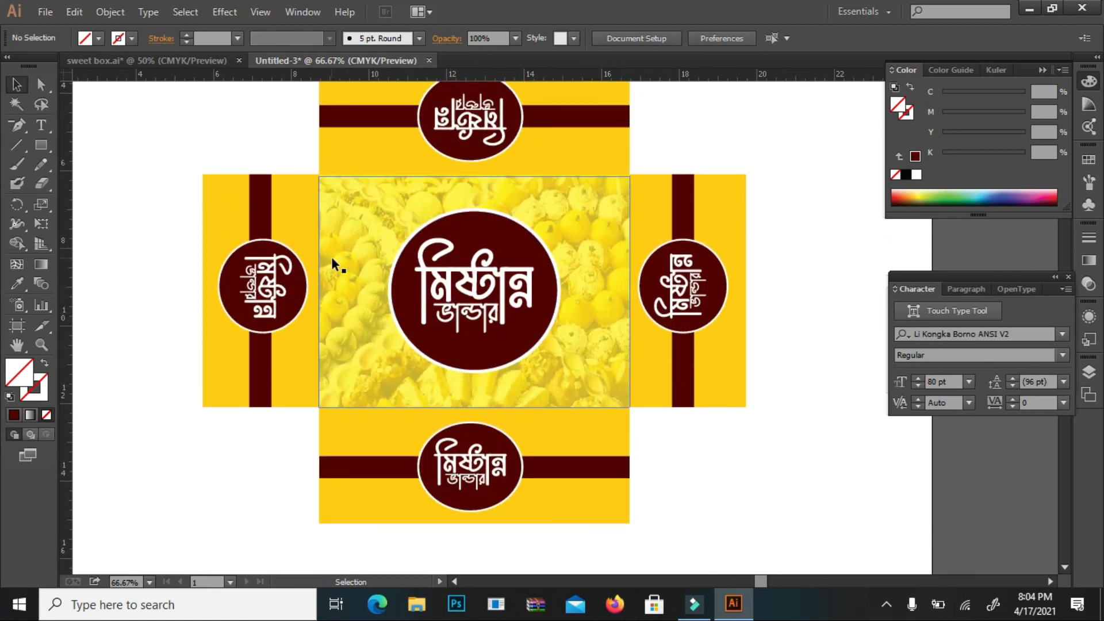
{"action": "scroll", "coordinate": [339, 258], "scroll_direction": "down", "scroll_amount": 1}
{"action": "scroll", "coordinate": [342, 266], "scroll_direction": "down", "scroll_amount": 1}
{"action": "scroll", "coordinate": [419, 365], "scroll_direction": "up", "scroll_amount": 1}
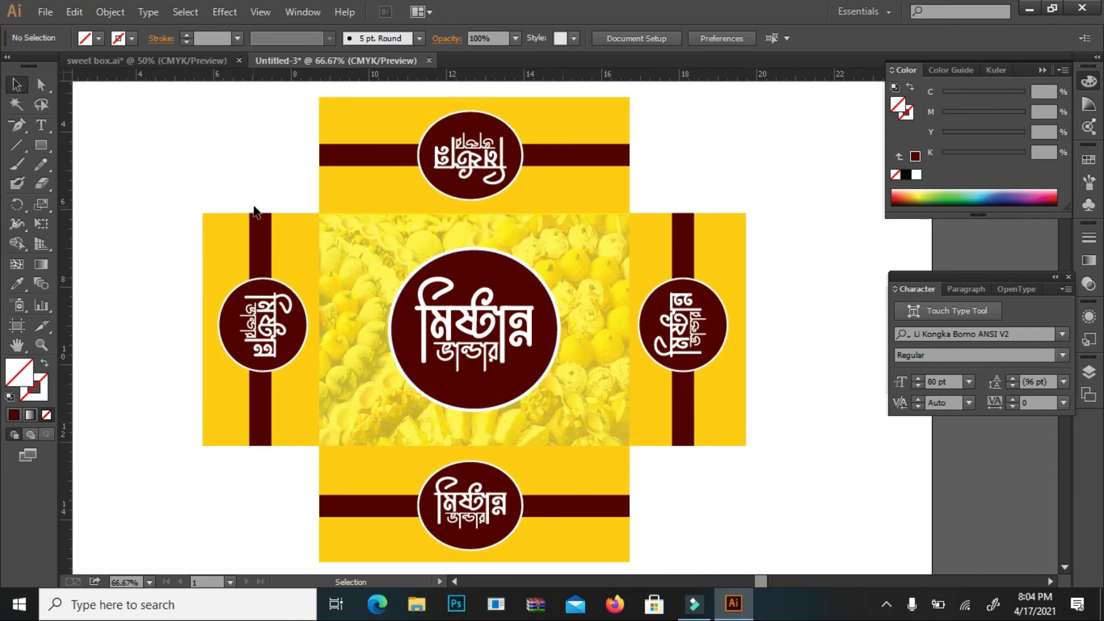
{"action": "scroll", "coordinate": [220, 195], "scroll_direction": "down", "scroll_amount": 1}
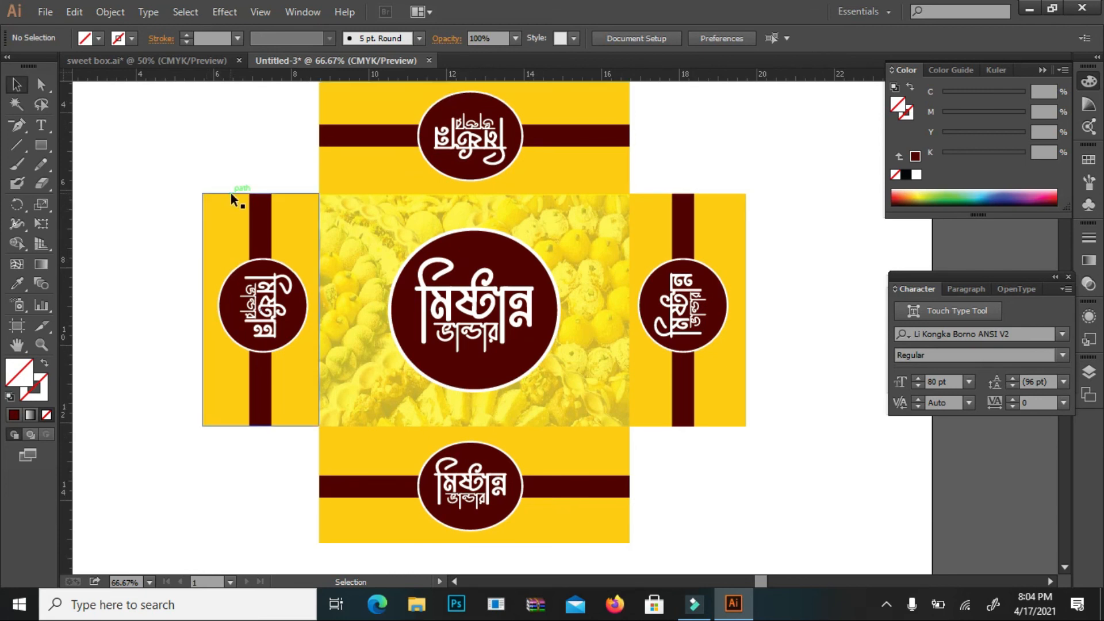
{"action": "scroll", "coordinate": [291, 190], "scroll_direction": "up", "scroll_amount": 1}
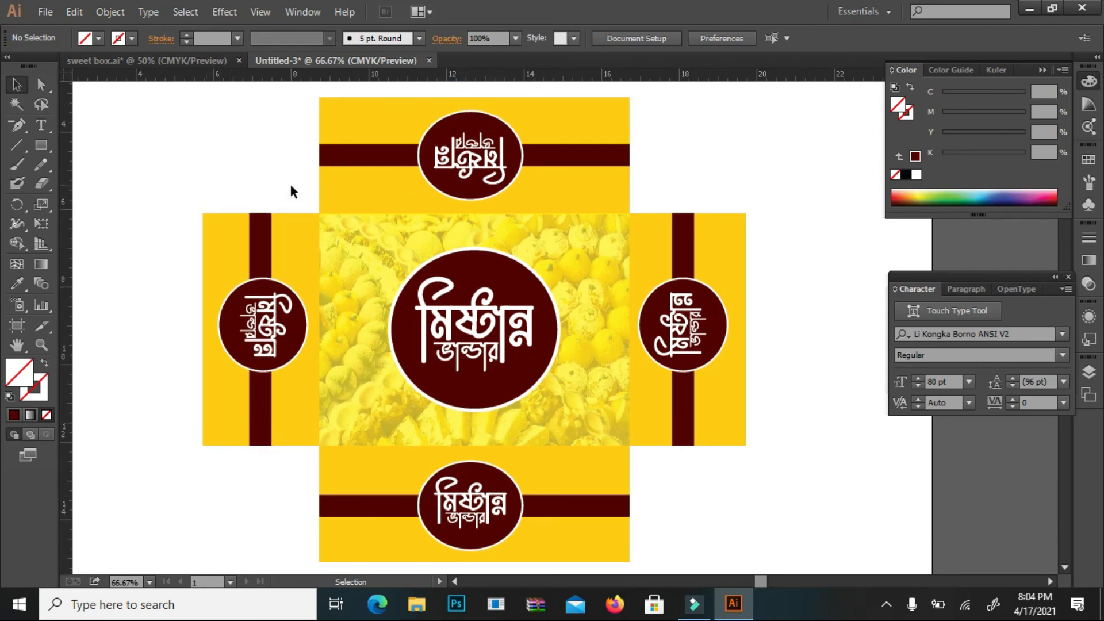
{"action": "key", "text": "ctrl+minus"}
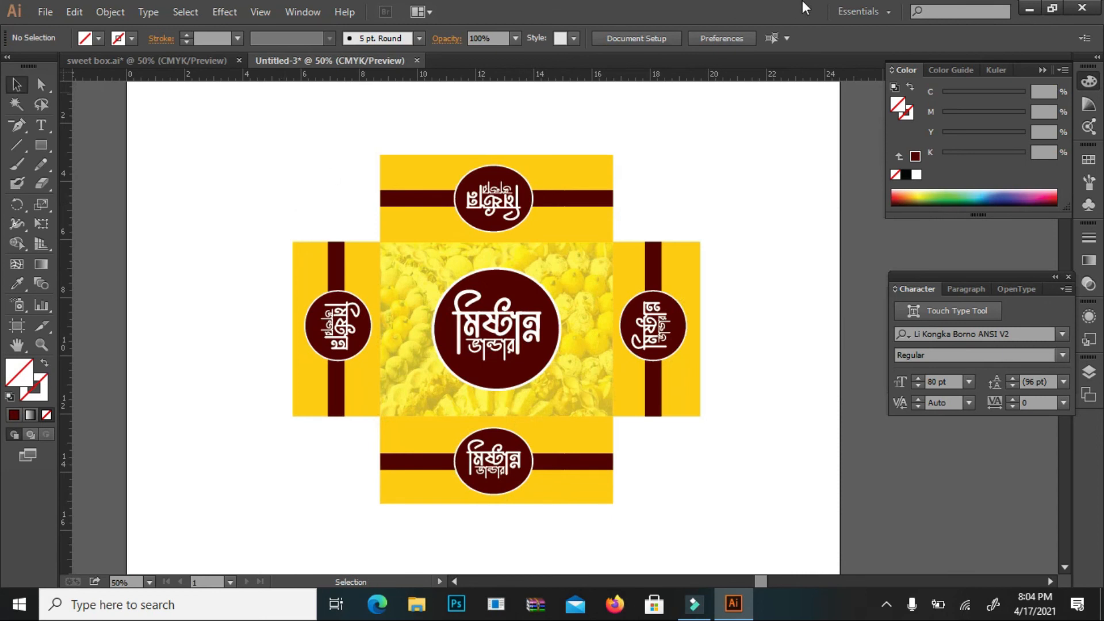
{"action": "scroll", "coordinate": [576, 129], "scroll_direction": "down", "scroll_amount": 1}
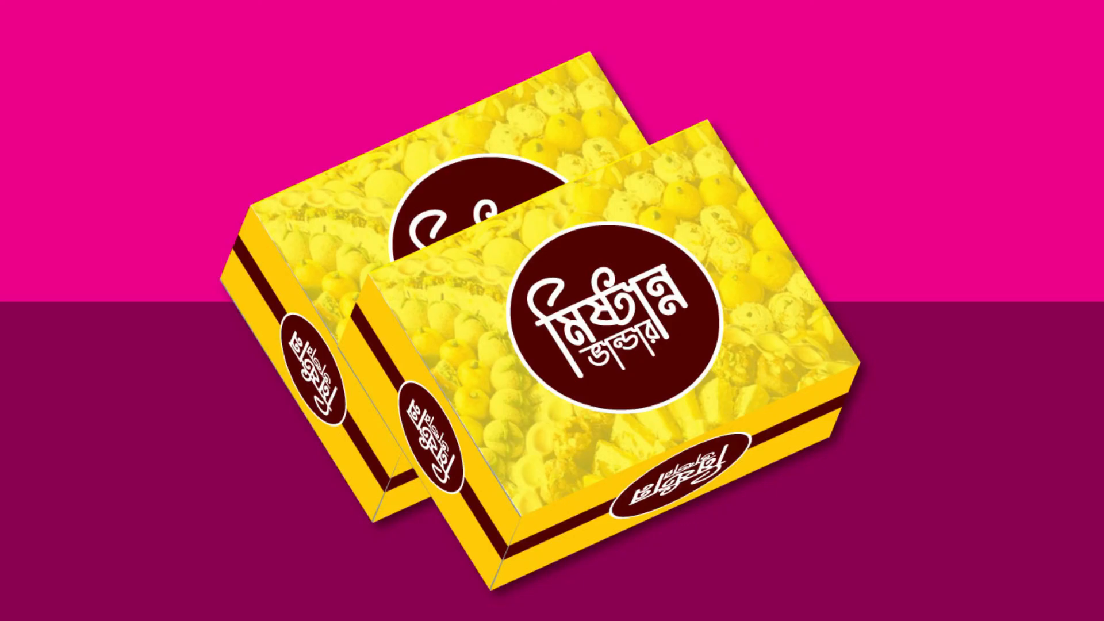